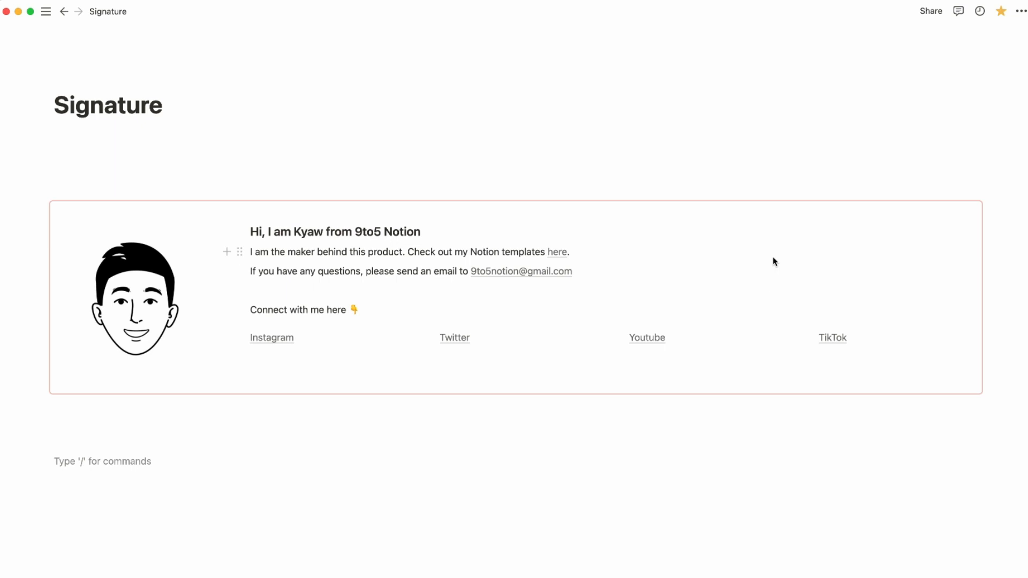
Show the list of 165 other pages that reuse the synced signature block.
click(874, 188)
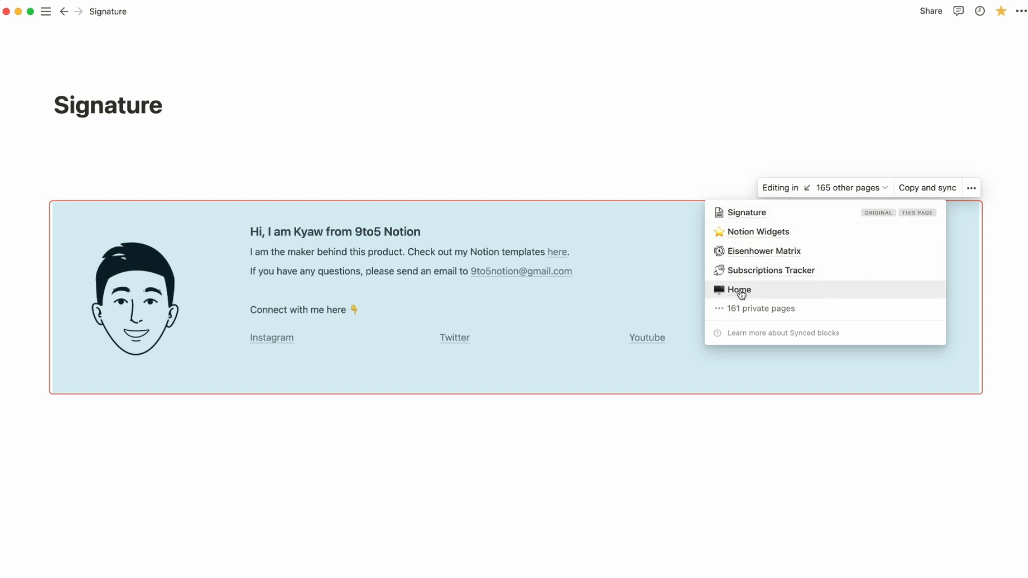
Open the Subscriptions Tracker copy of the synced block and look it over.
click(756, 271)
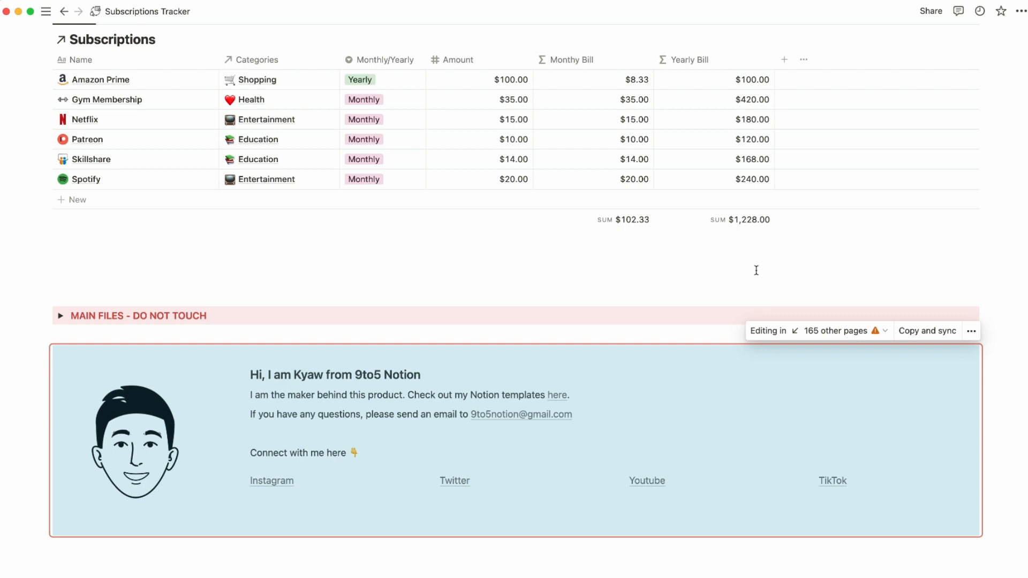
scroll(831, 104, up, 10)
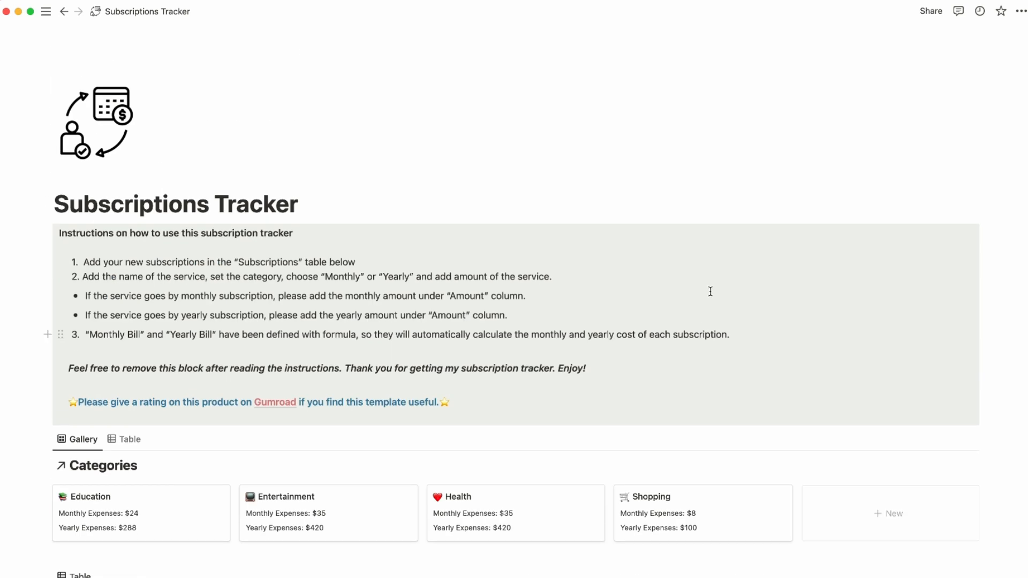
scroll(680, 367, down, 8)
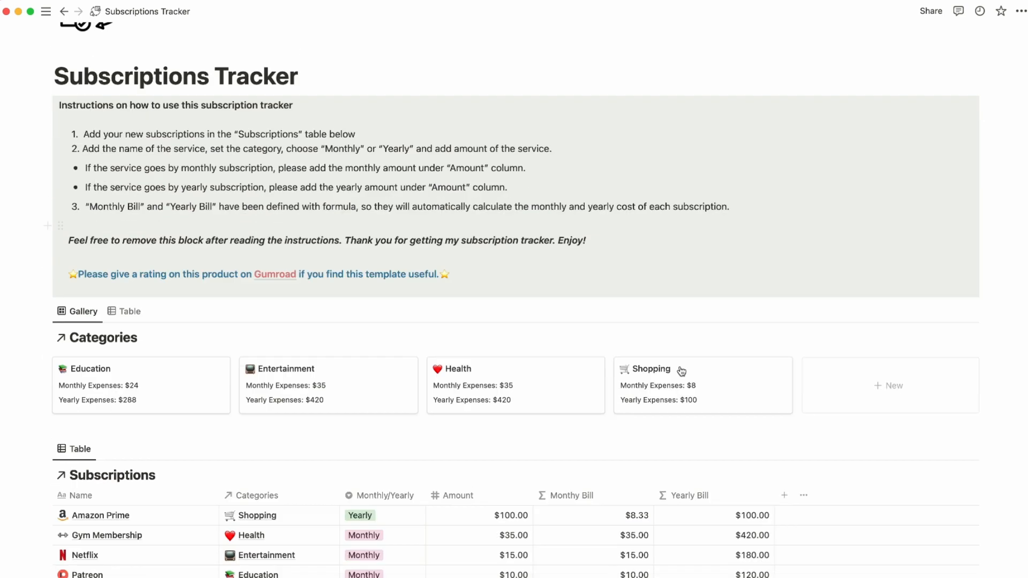
scroll(680, 371, down, 4)
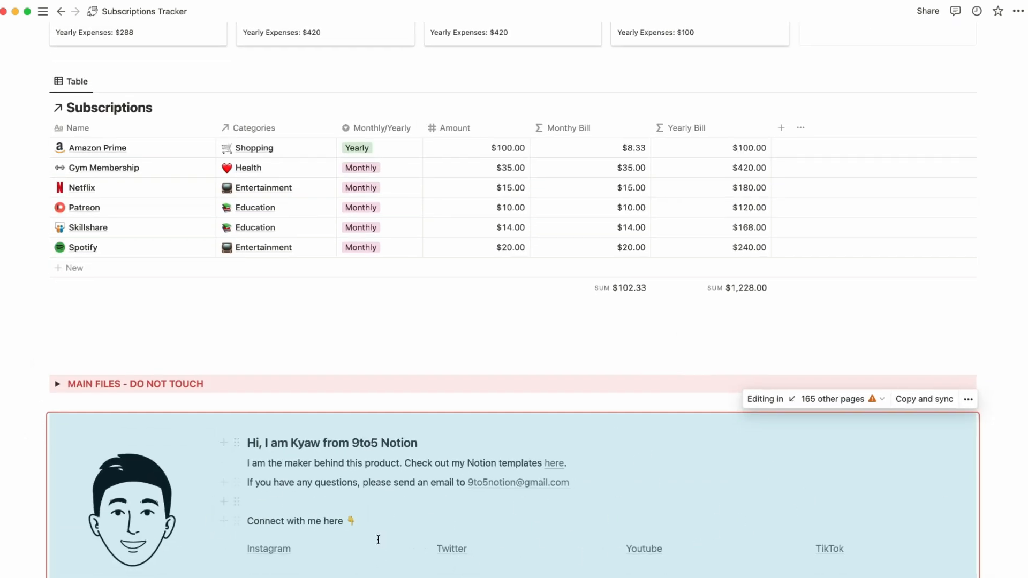
Type 'Hello' after 'here.' in the synced signature block.
click(747, 540)
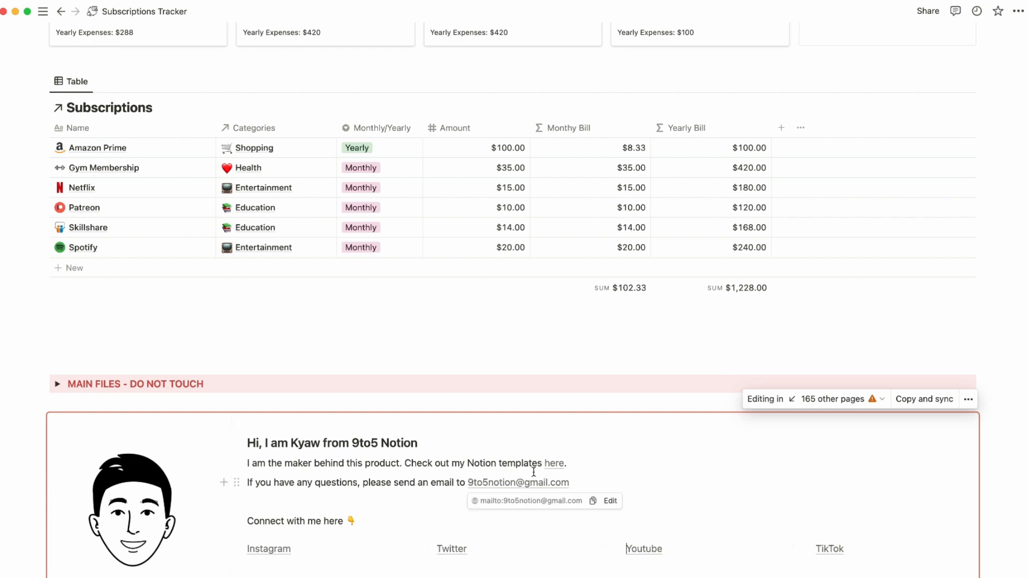
mouse_move(555, 468)
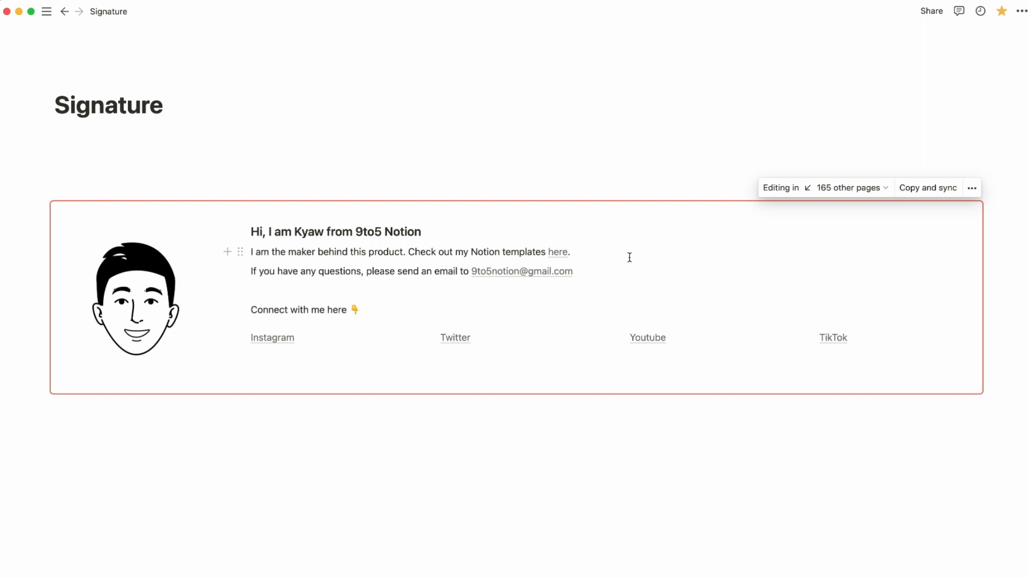
text(Hello)
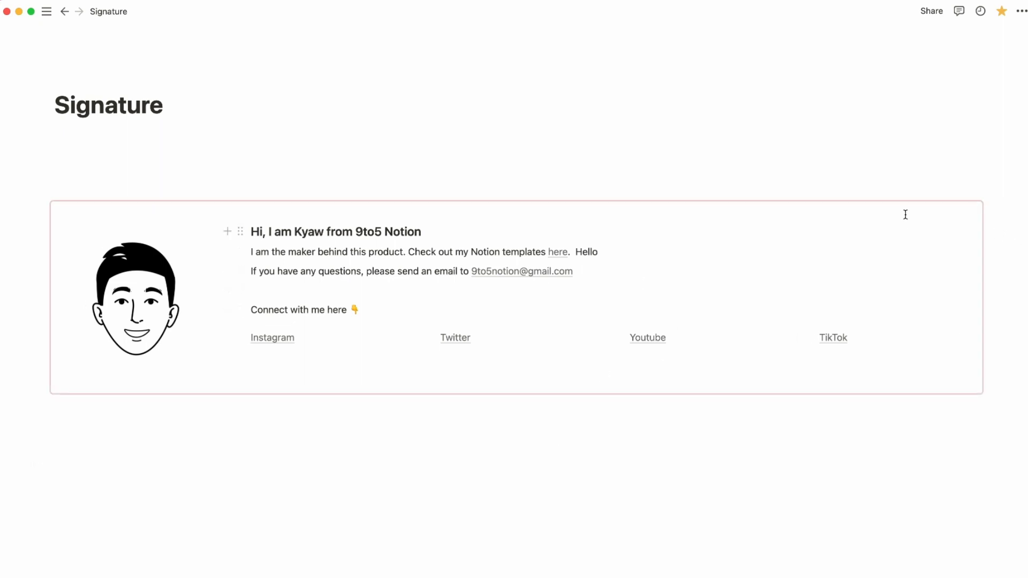
Open Eisenhower Matrix from the synced-pages list to check the synced 'Hello' edit.
click(877, 202)
click(864, 191)
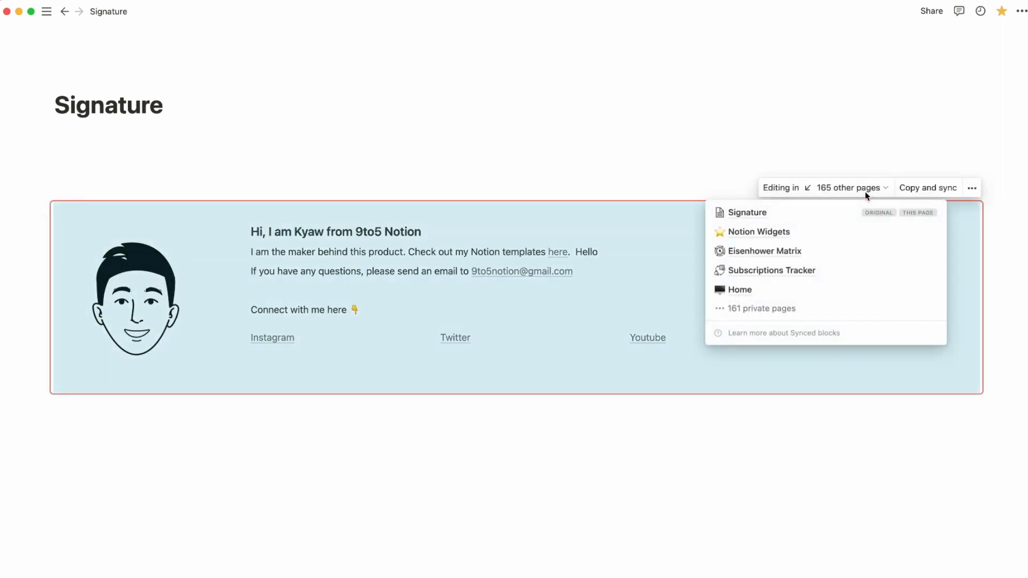
click(775, 251)
scroll(584, 470, down, 10)
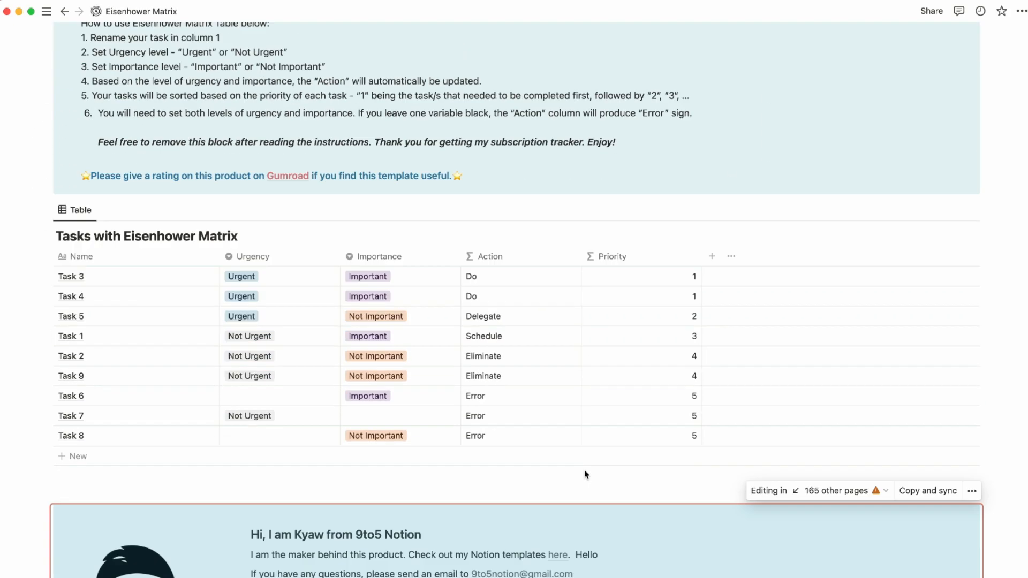
click(571, 549)
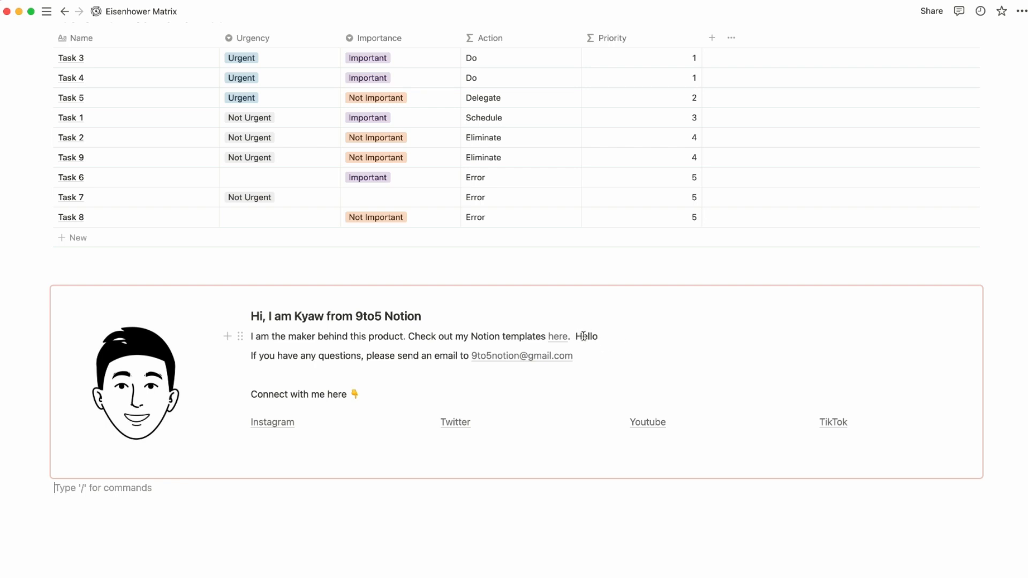
scroll(724, 294, up, 1)
Go to the Subscriptions Tracker copy and delete 'Hello' from the synced block.
click(856, 306)
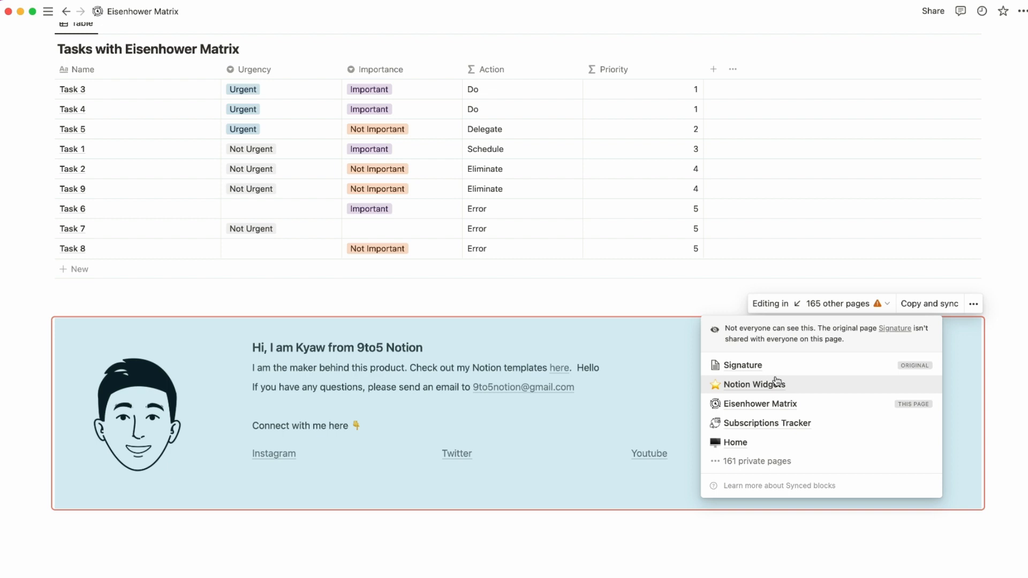
click(772, 423)
scroll(750, 406, up, 2)
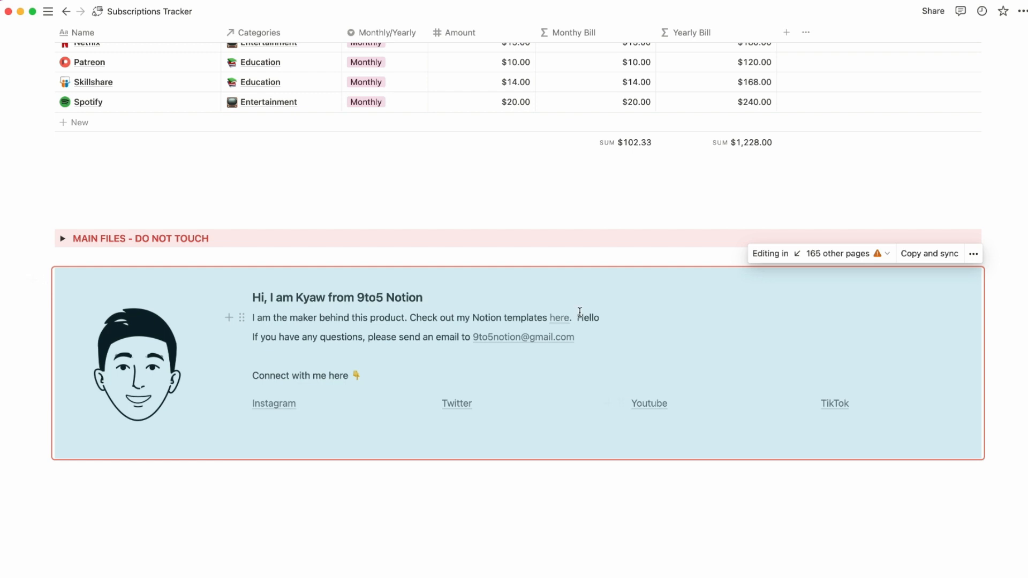
click(625, 521)
scroll(625, 521, up, 1)
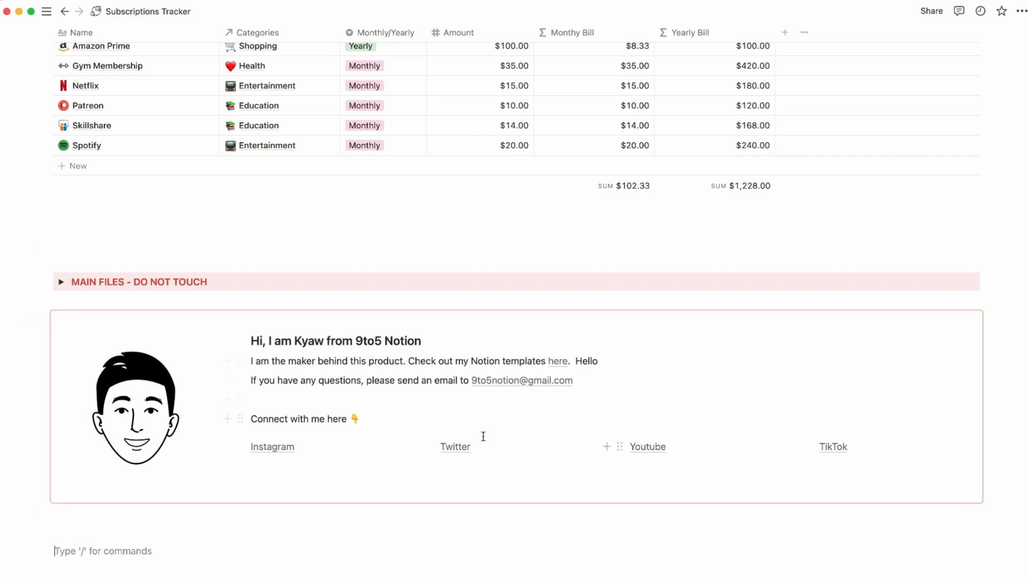
scroll(481, 435, up, 10)
scroll(476, 287, down, 10)
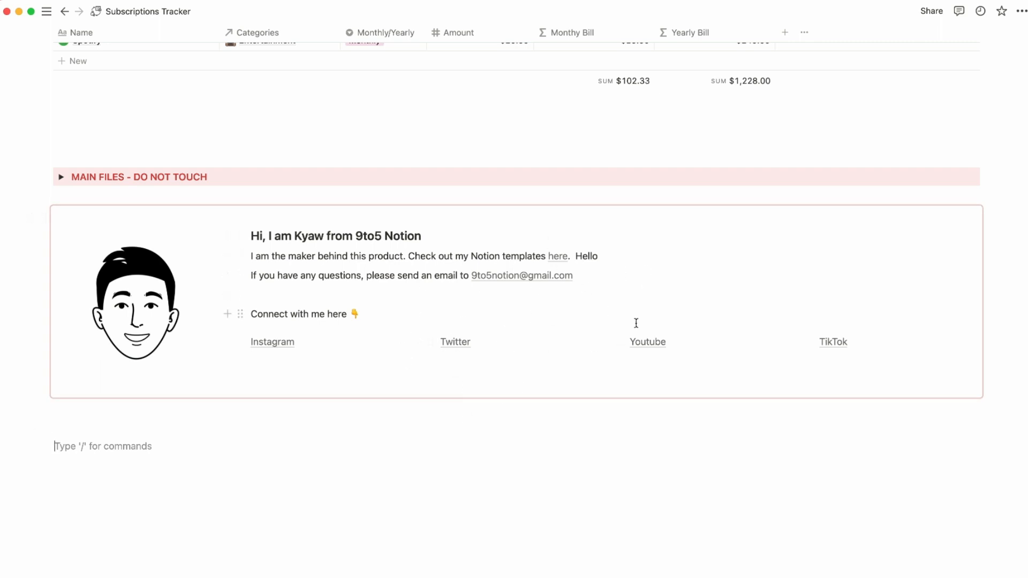
double_click(588, 256)
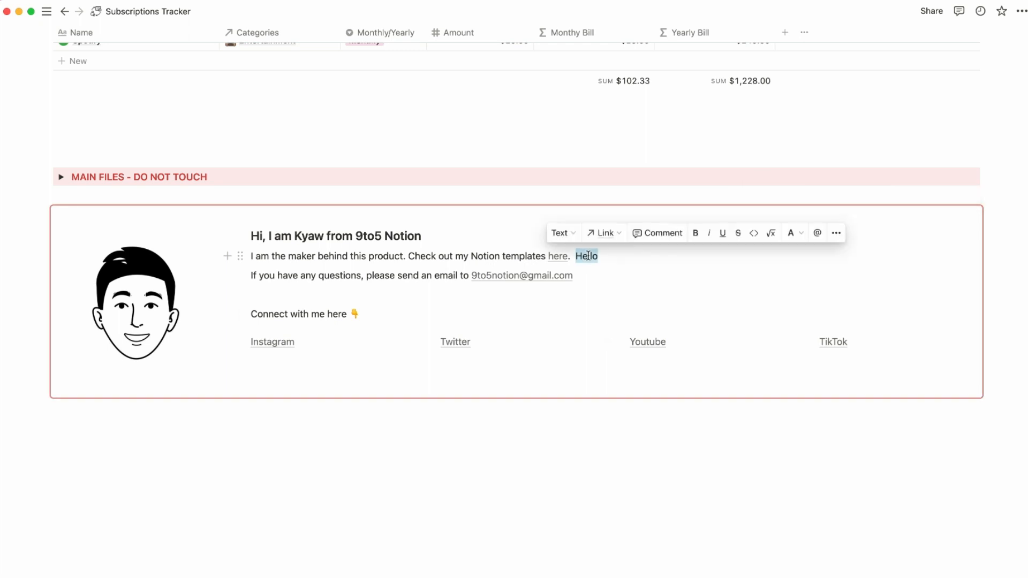
key(BackSpace)
click(509, 514)
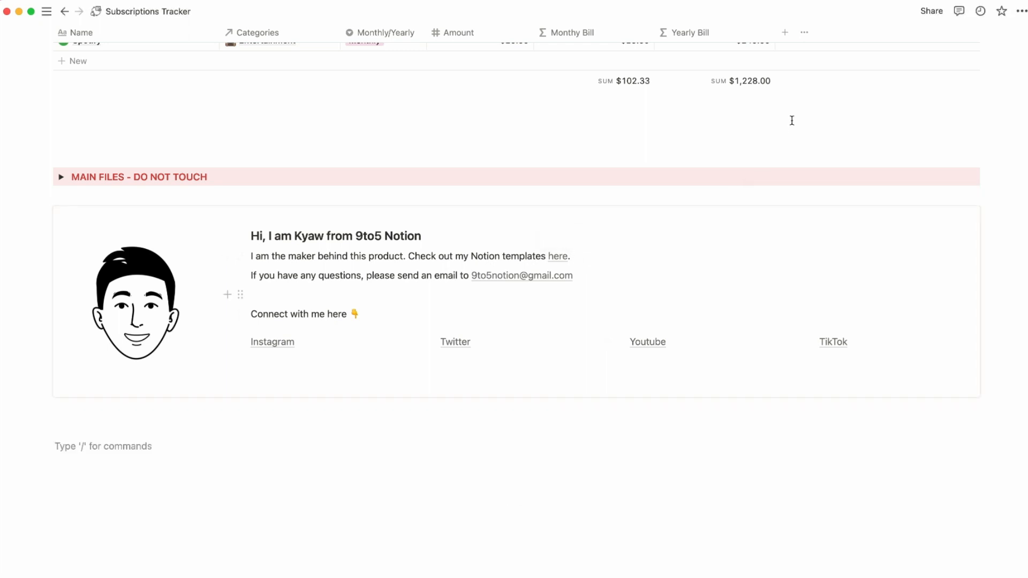
Verify the removal on Signature and Subscriptions Tracker, ending on the Signature page.
click(867, 192)
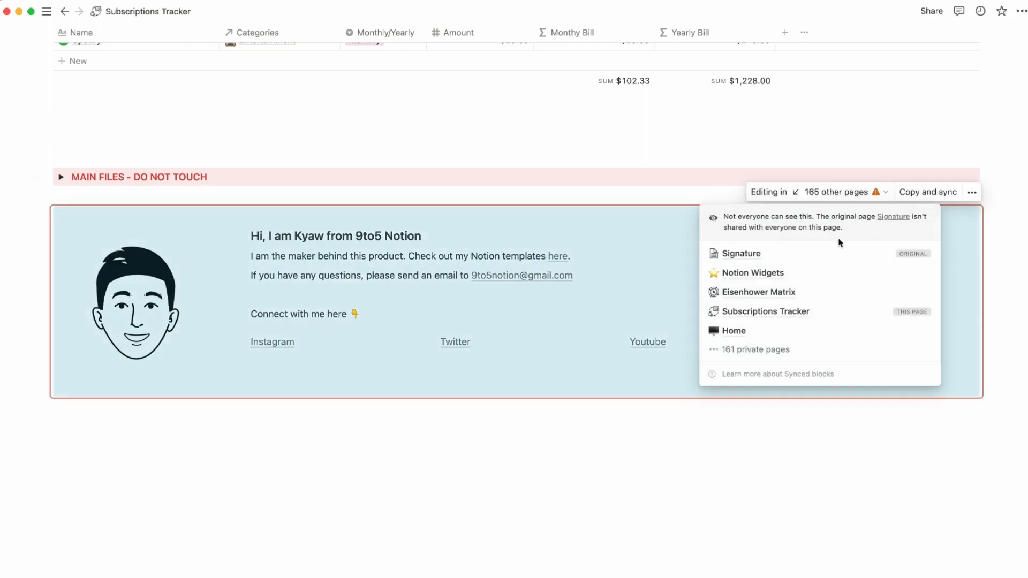
click(756, 255)
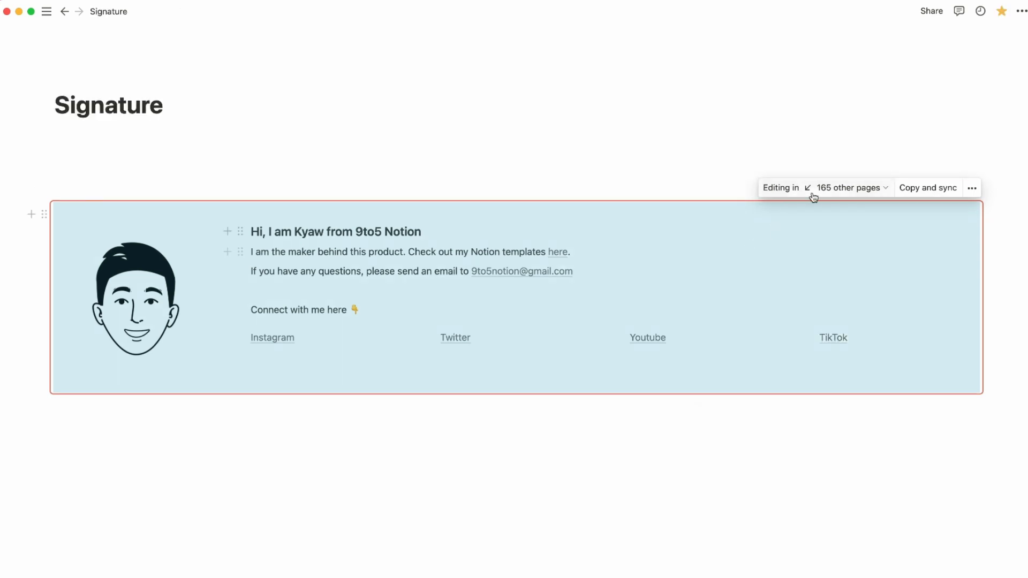
click(843, 187)
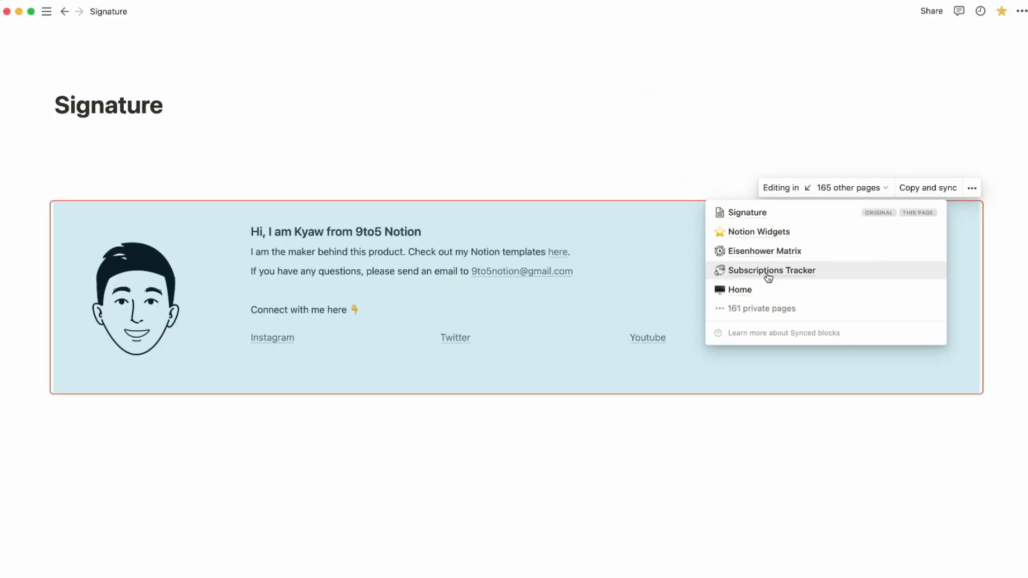
click(768, 270)
click(839, 191)
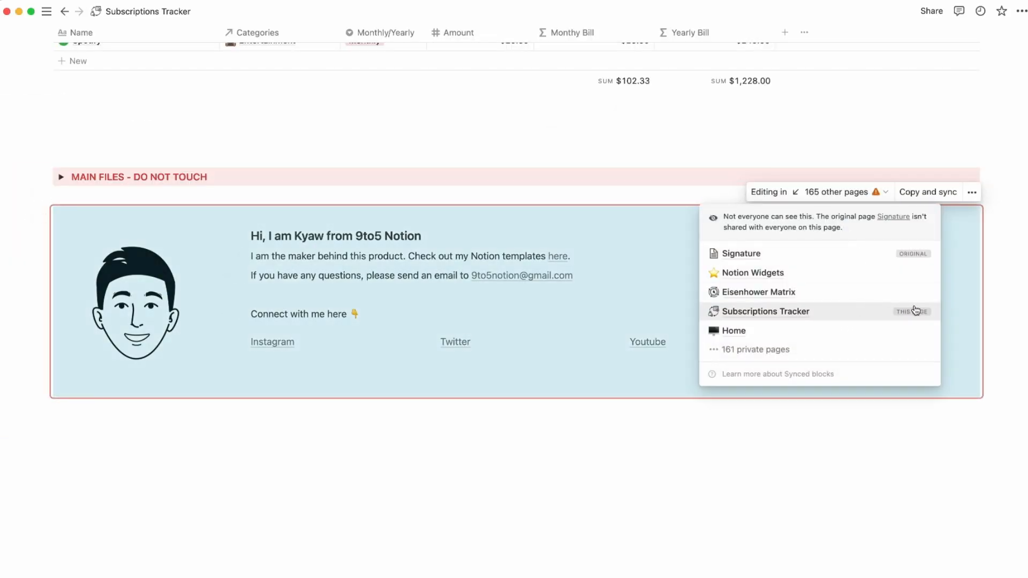
click(814, 253)
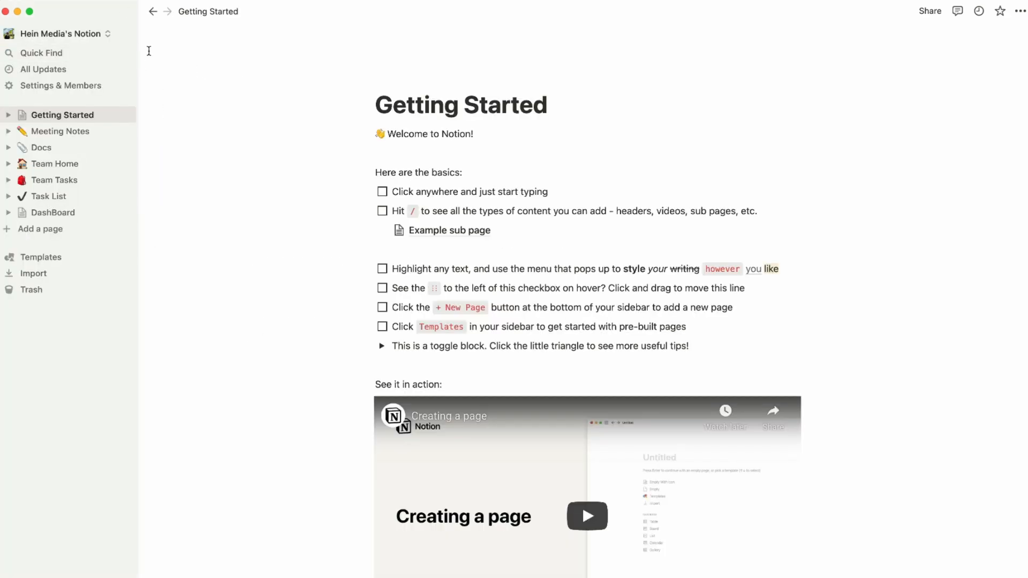
Open the workspace and account switcher at the top of the sidebar.
click(104, 33)
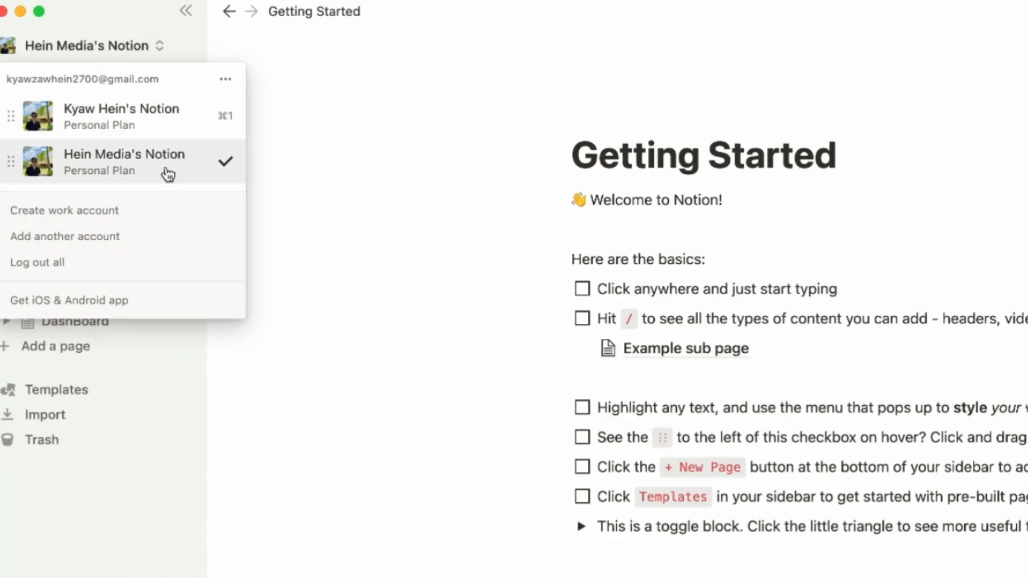
Close the account switcher and add a full-width page titled 'Signature'.
click(227, 80)
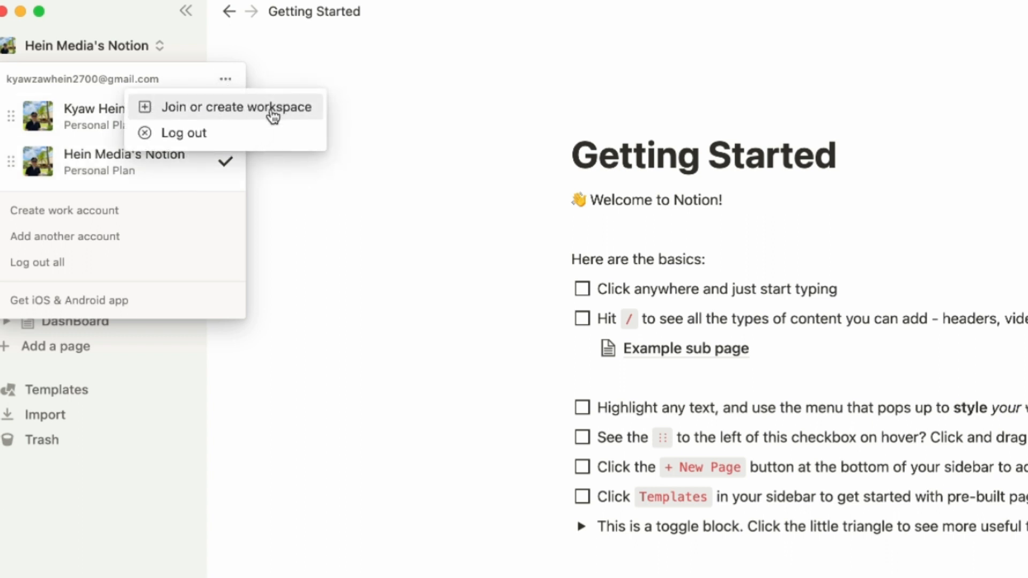
click(437, 191)
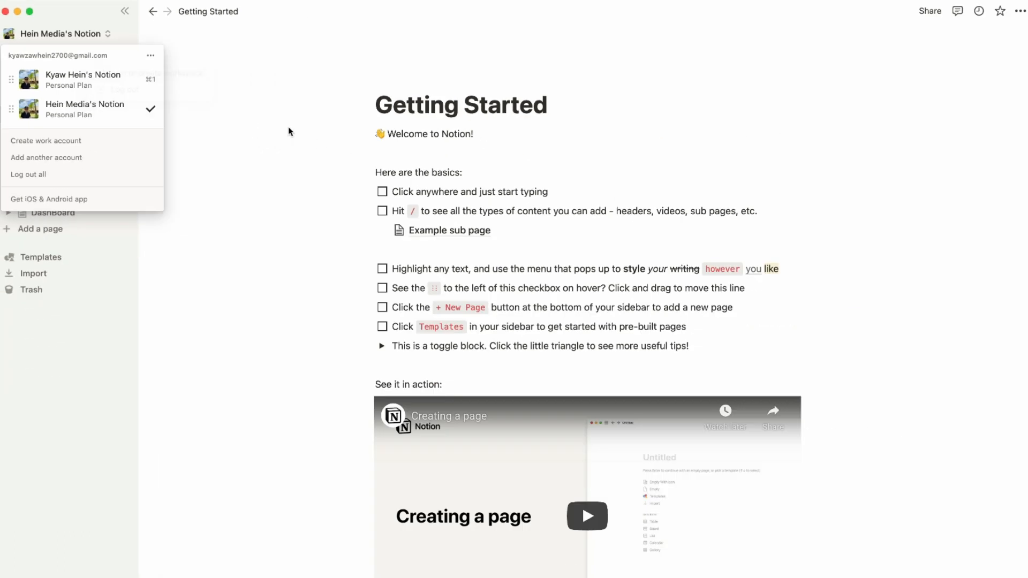
click(289, 136)
click(45, 230)
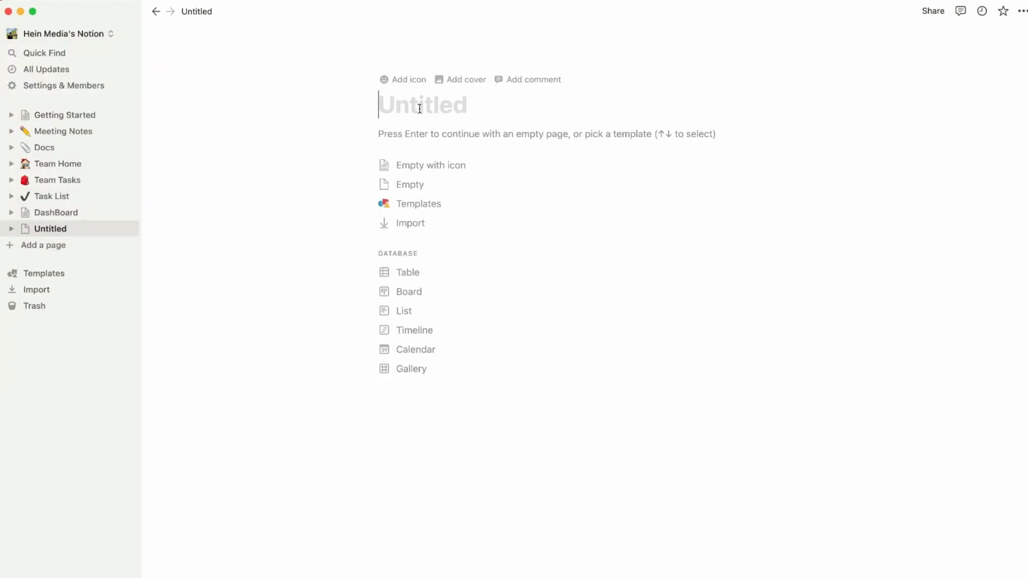
text(Signatu)
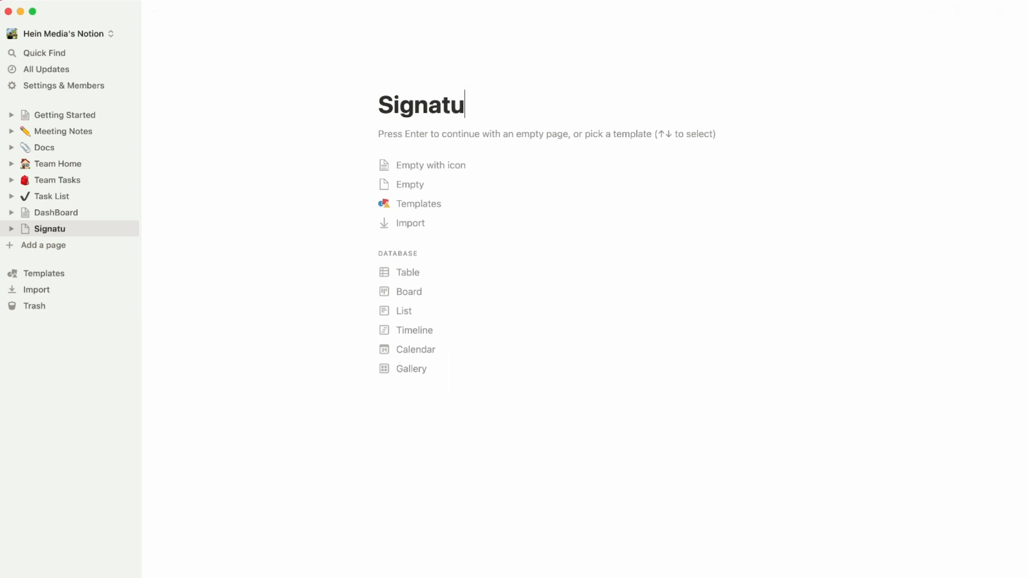
text(re)
click(1023, 11)
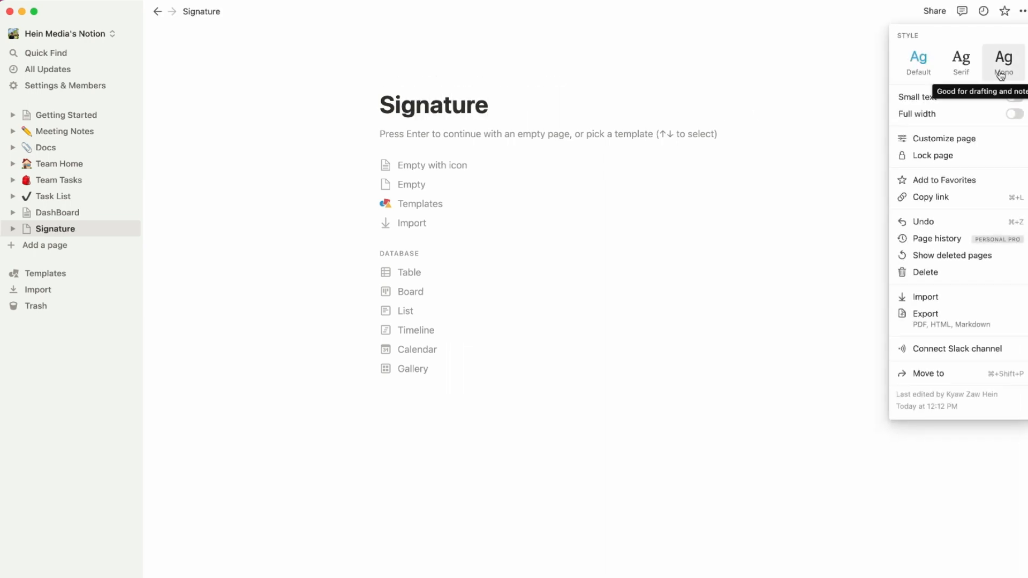
click(1015, 113)
Insert a new sub-page inside Signature using the /page command.
click(268, 152)
text(/)
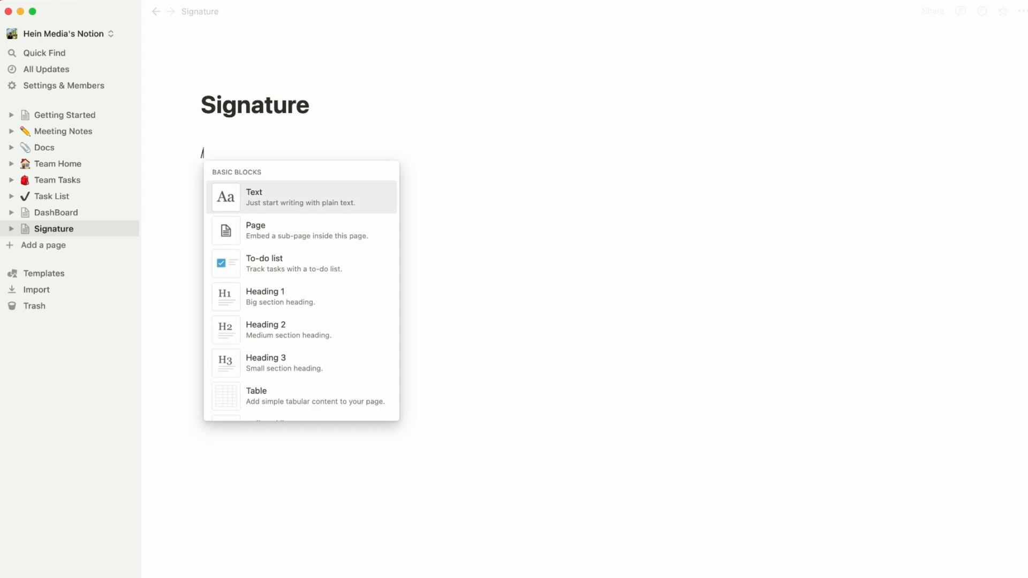
text(page)
key(Return)
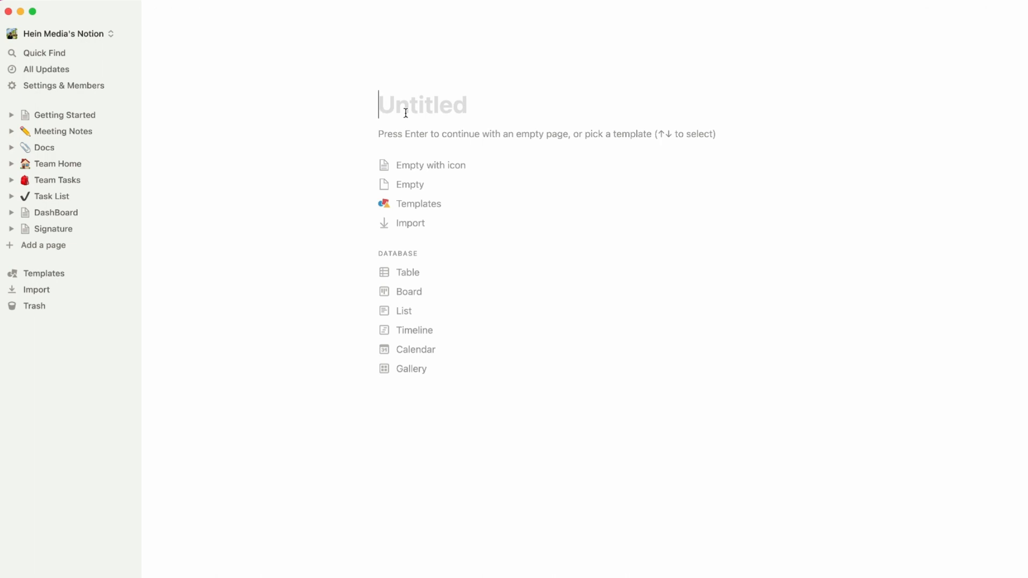
Title the sub-page 'Features' and make it full width.
text(Features)
key(Return)
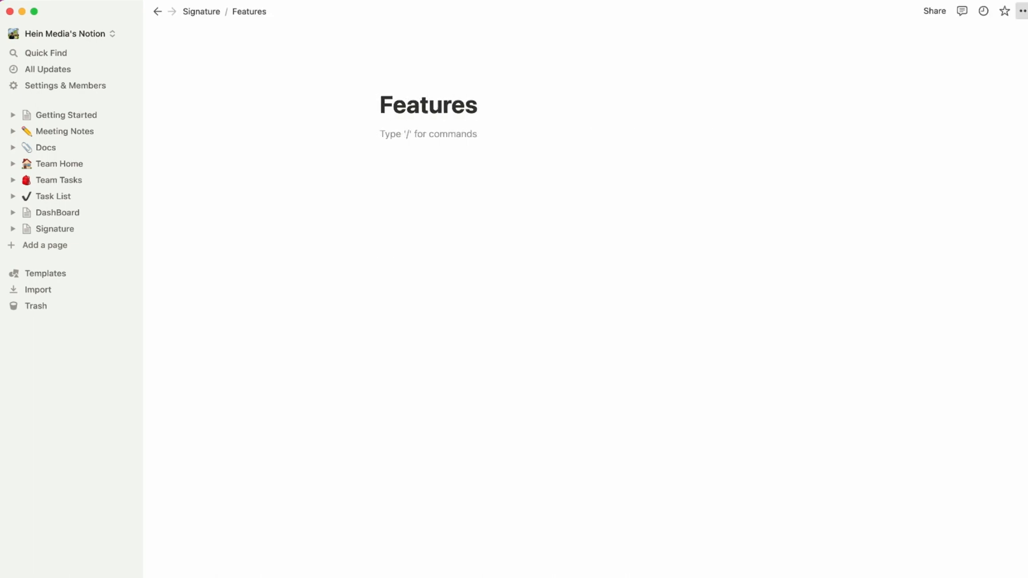
click(1022, 11)
click(1014, 113)
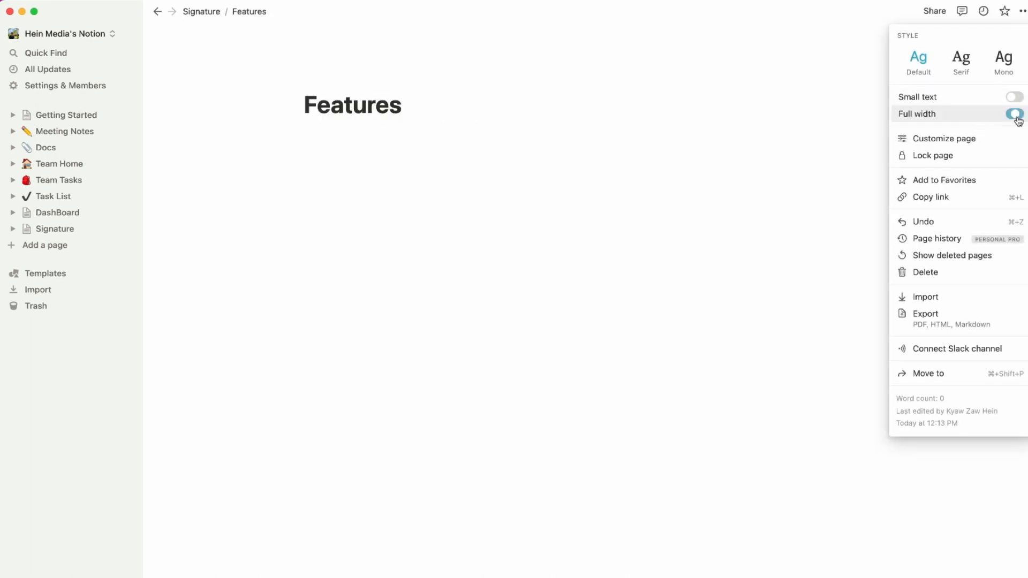
Go back to Signature, reopen Features, and start an empty line below its title.
click(585, 248)
click(217, 13)
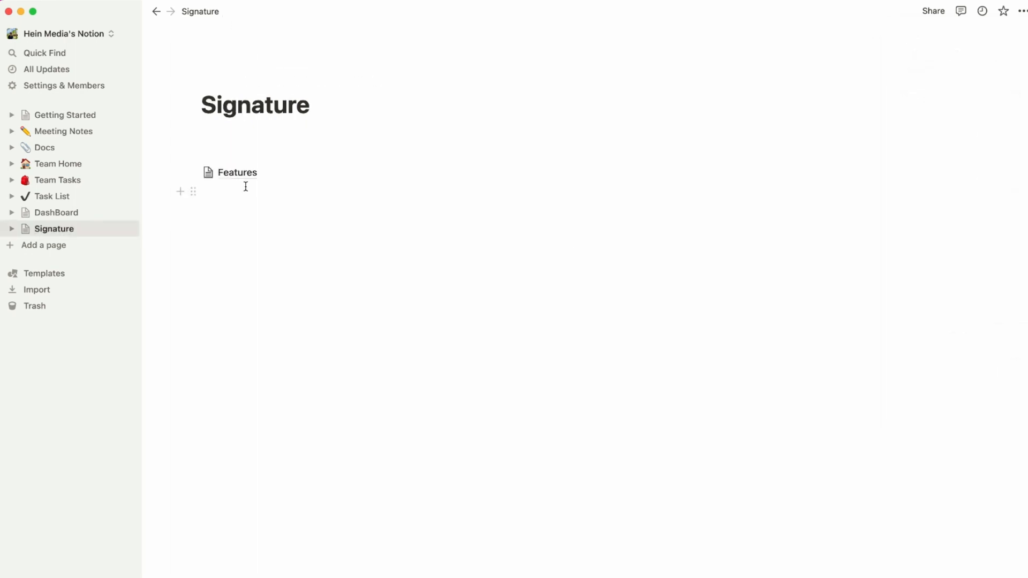
click(248, 177)
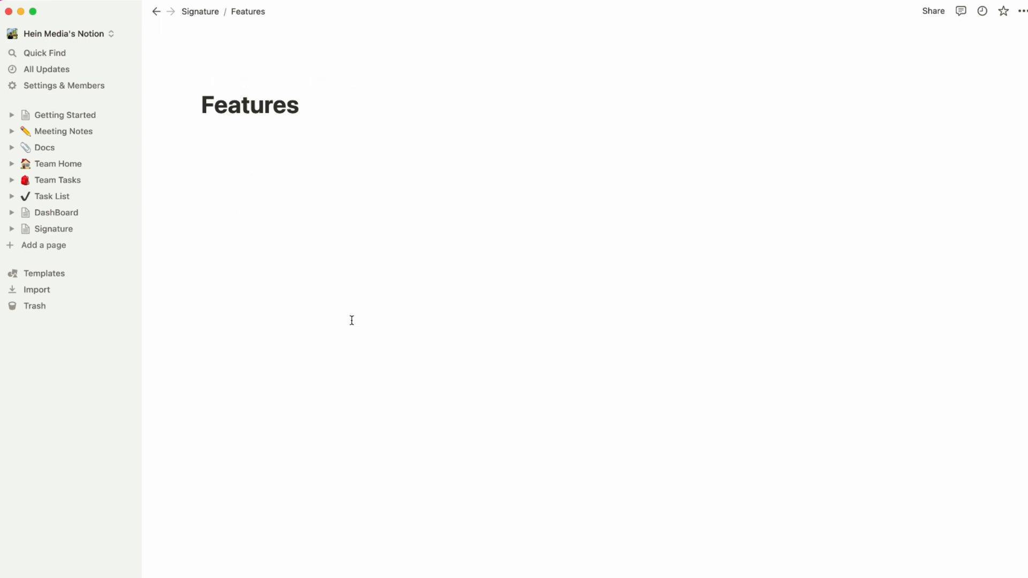
click(201, 11)
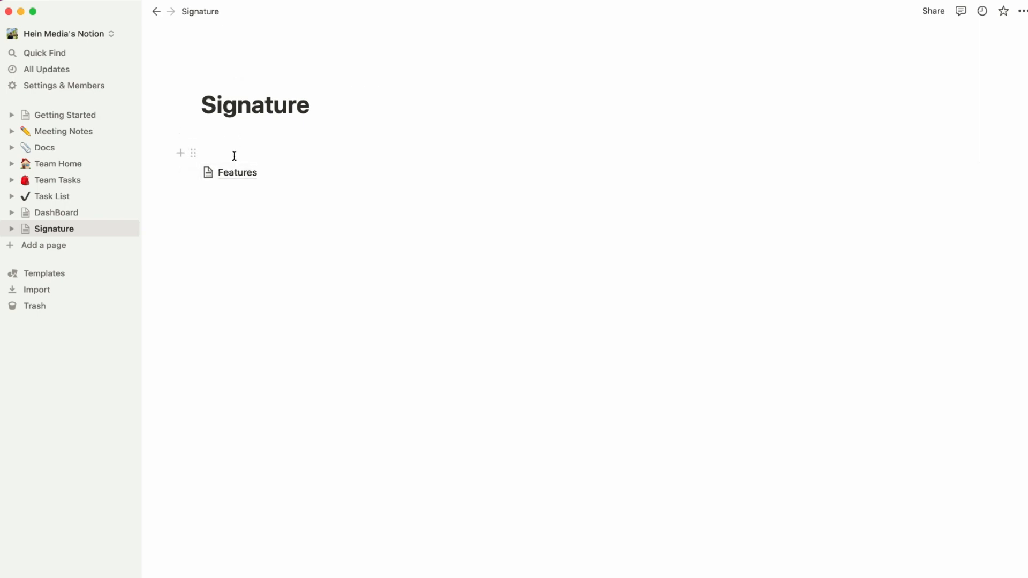
click(239, 231)
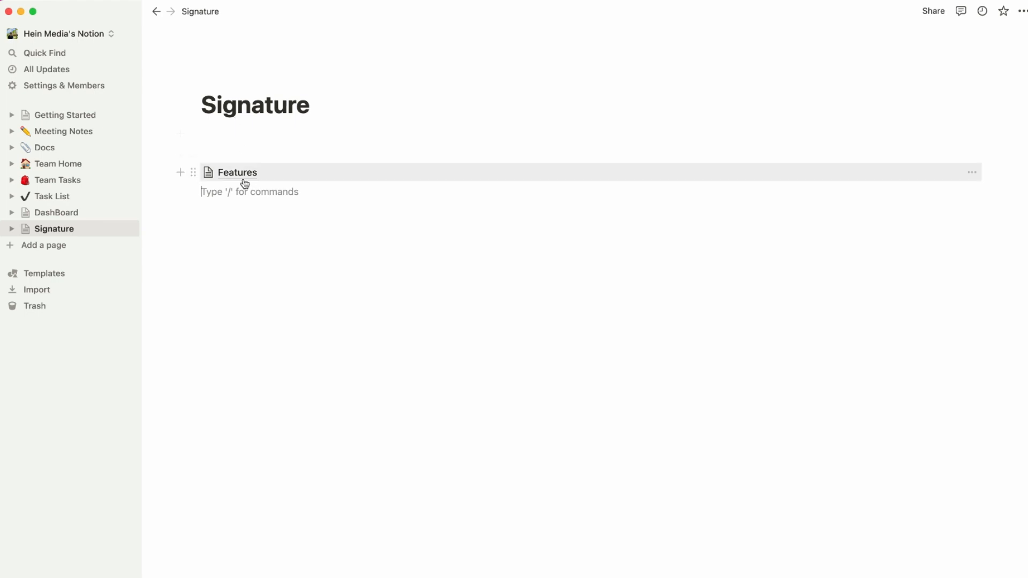
click(244, 180)
click(266, 236)
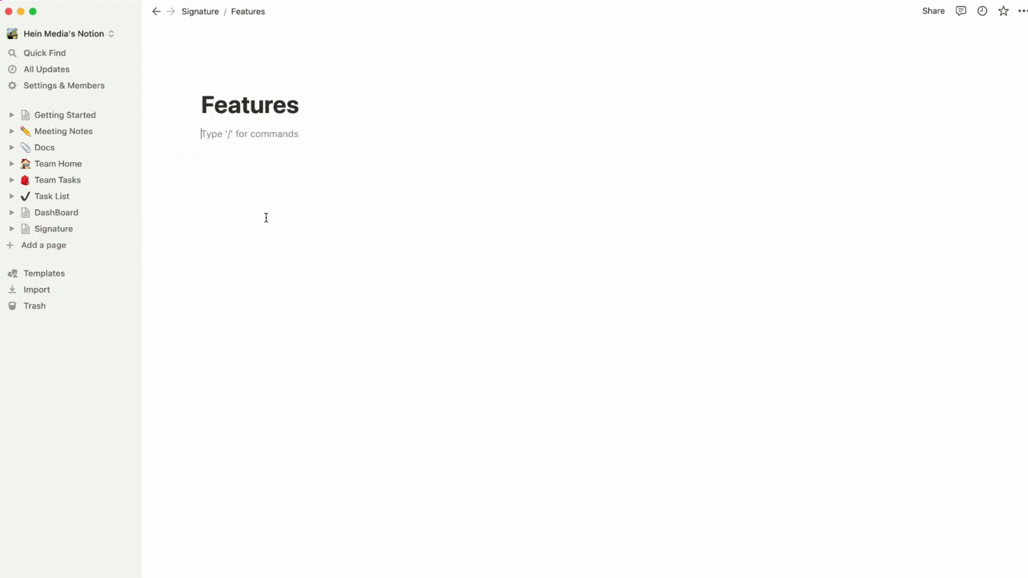
key(Return)
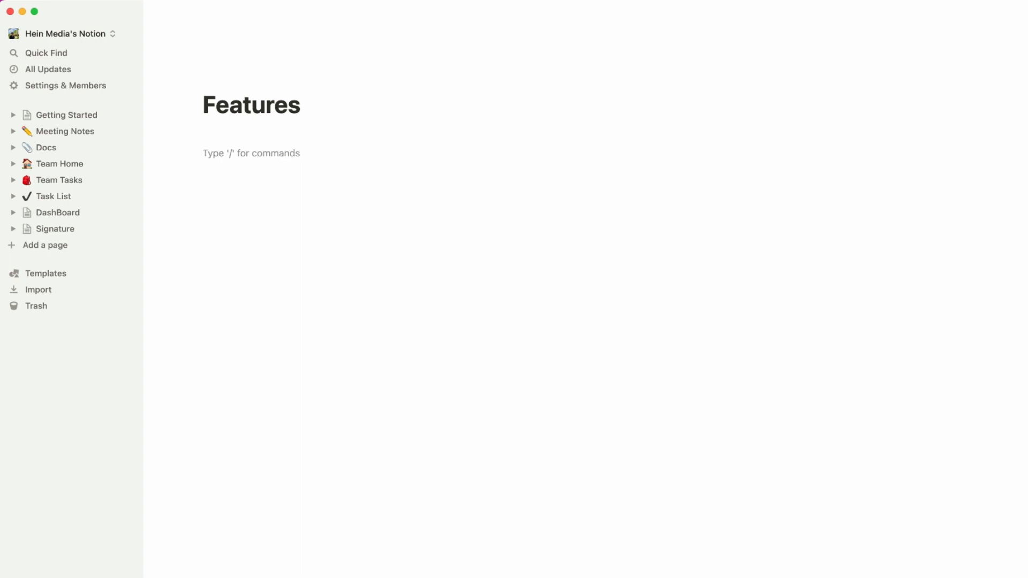
Write the 9to5 Notion greeting, the maker/templates line, and the contact-email sentence.
text(Hi, I am Kyaw from 9to5 Notion)
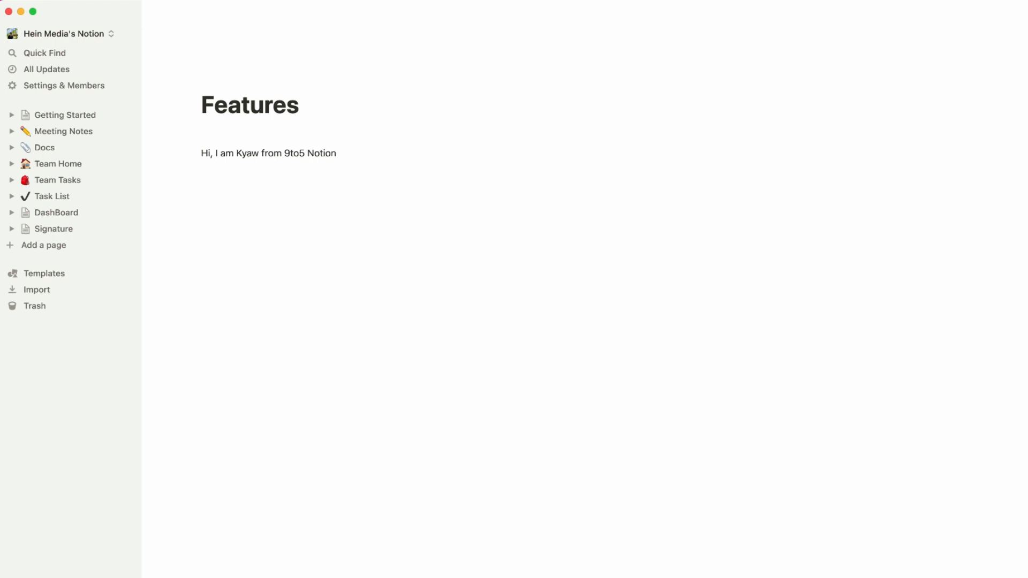
key(Return)
text(I am the maker behind this product. Check out my Notion templates here.)
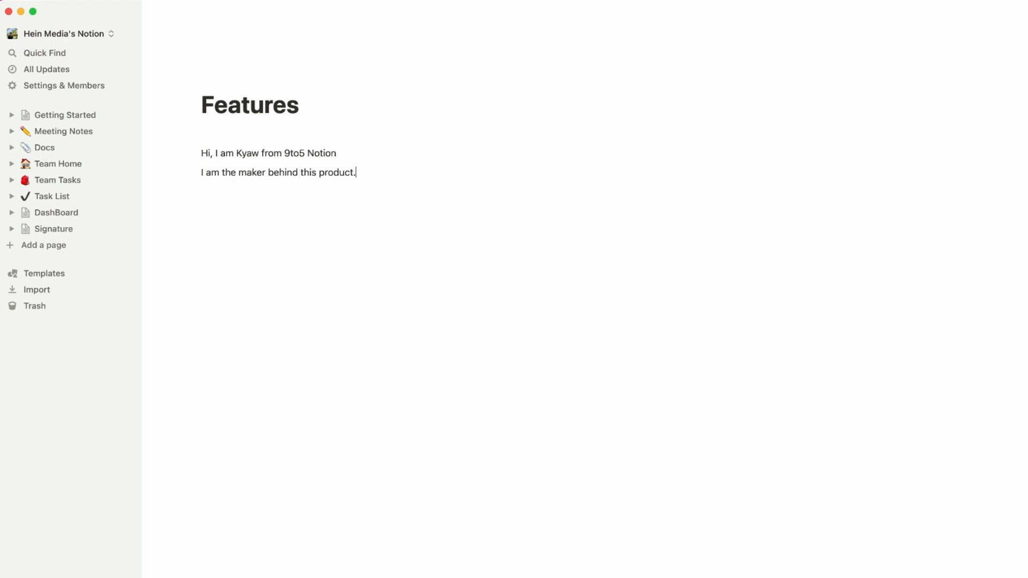
key(Return)
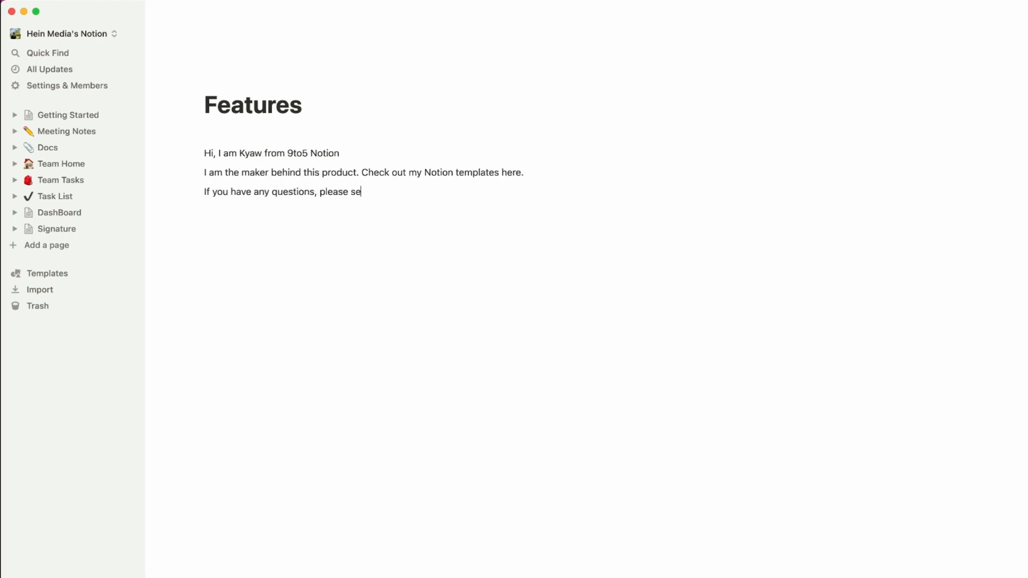
key(Return)
key(Return)
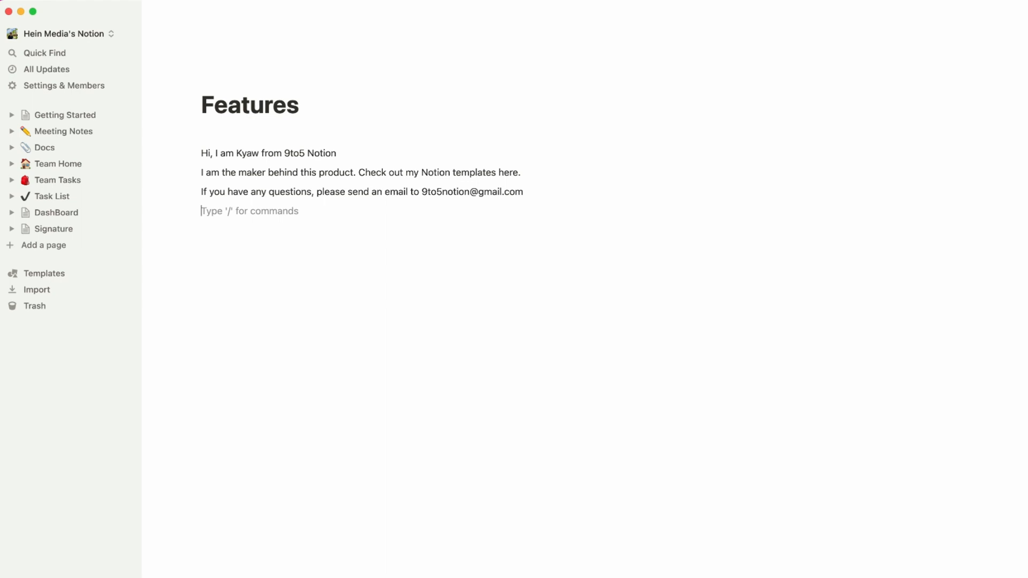
Add a 'Connect with me here 👇' line.
text(Conen)
key(BackSpace)
key(BackSpace)
text(nect with me here)
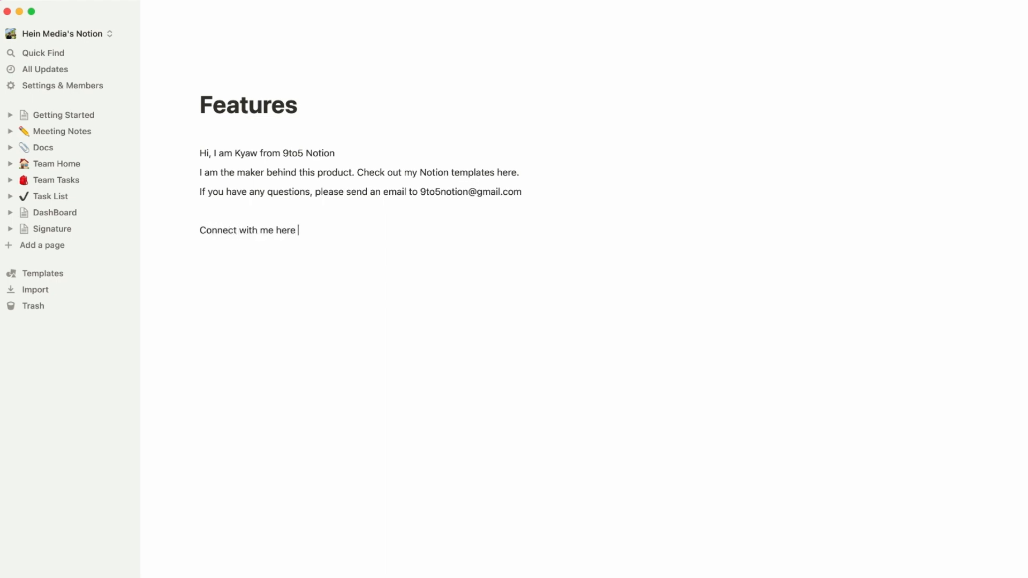
key(ctrl+super+space)
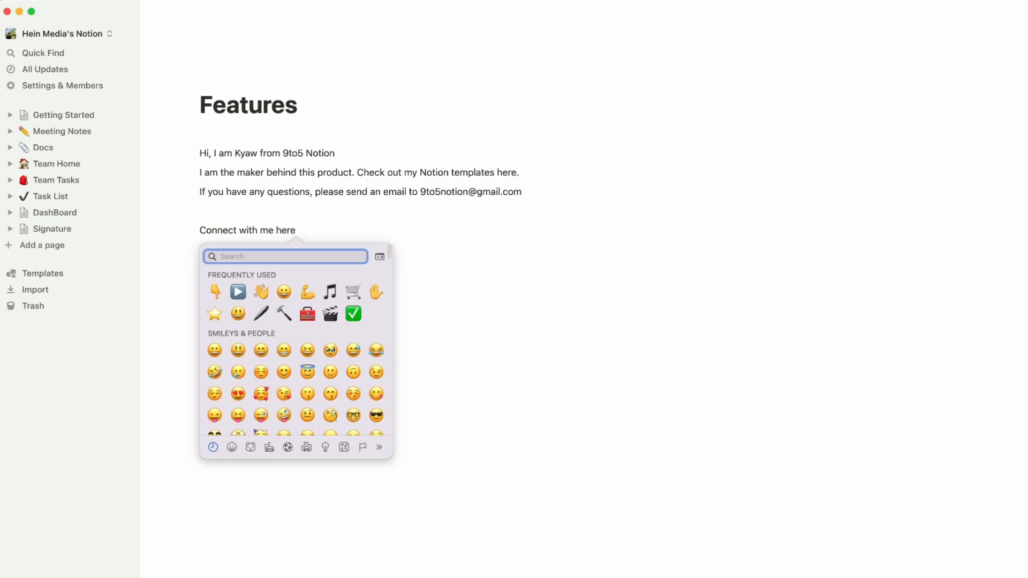
click(215, 291)
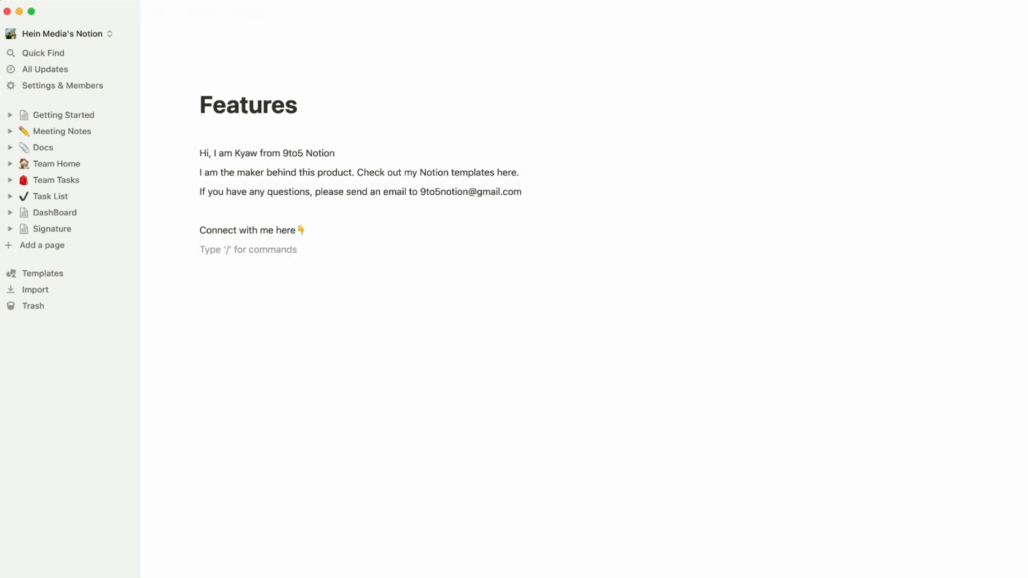
key(Return)
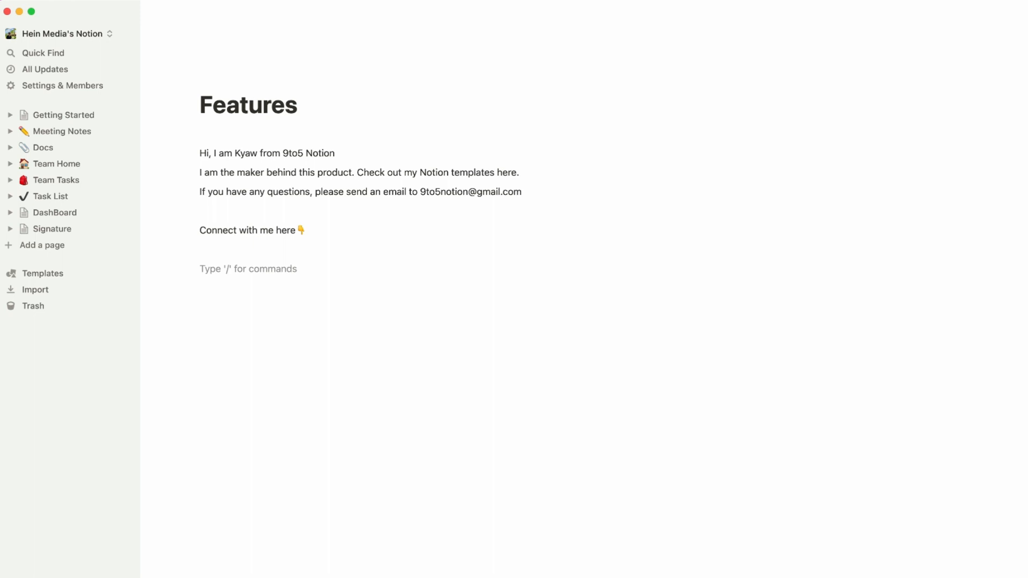
key(BackSpace)
Add lines for Instagram, Twitter, Youtube and TikTok.
key(Return)
text(Instagram)
key(Return)
text(Twitter)
key(Return)
text(Youtube)
key(Return)
text(TikTok)
key(Return)
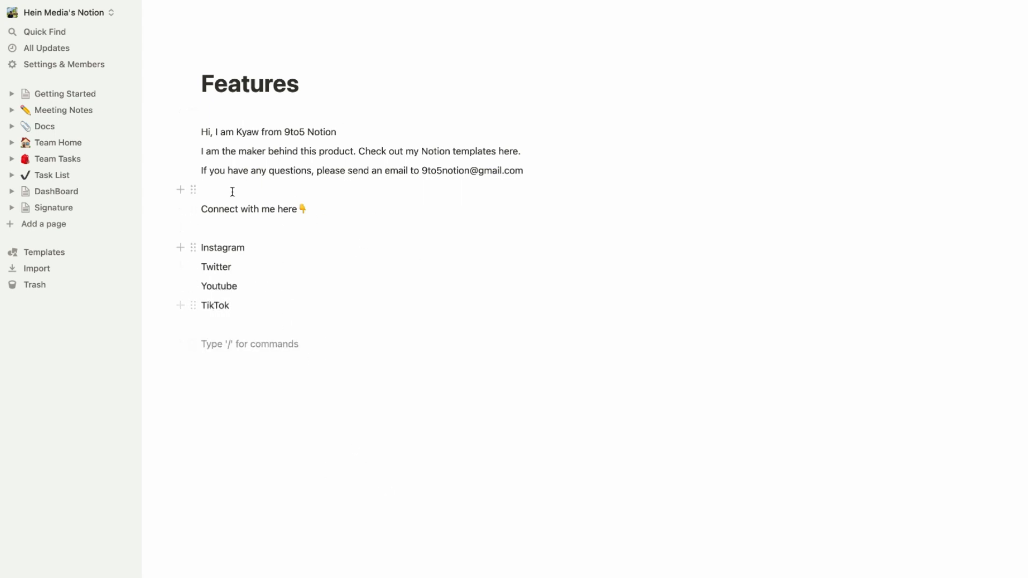
Arrange Instagram, Twitter, Youtube and TikTok as four side-by-side columns.
drag(192, 266, 989, 239)
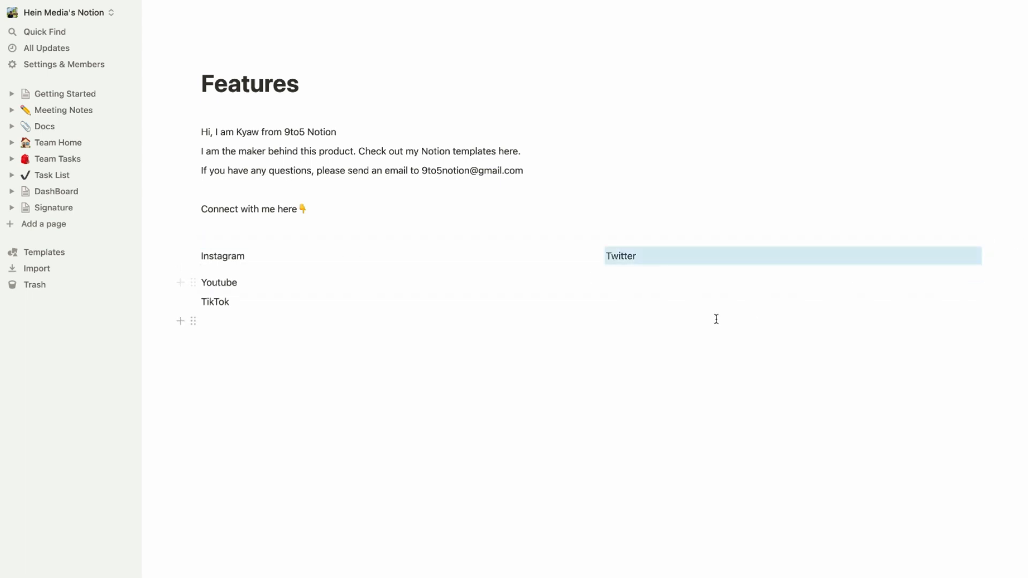
drag(193, 281, 988, 252)
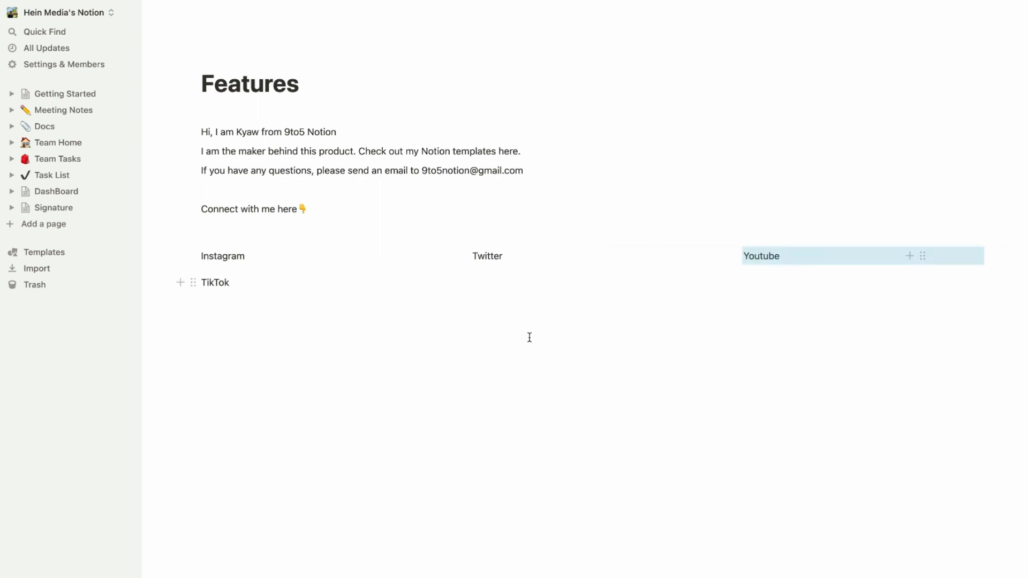
drag(193, 282, 987, 255)
click(773, 389)
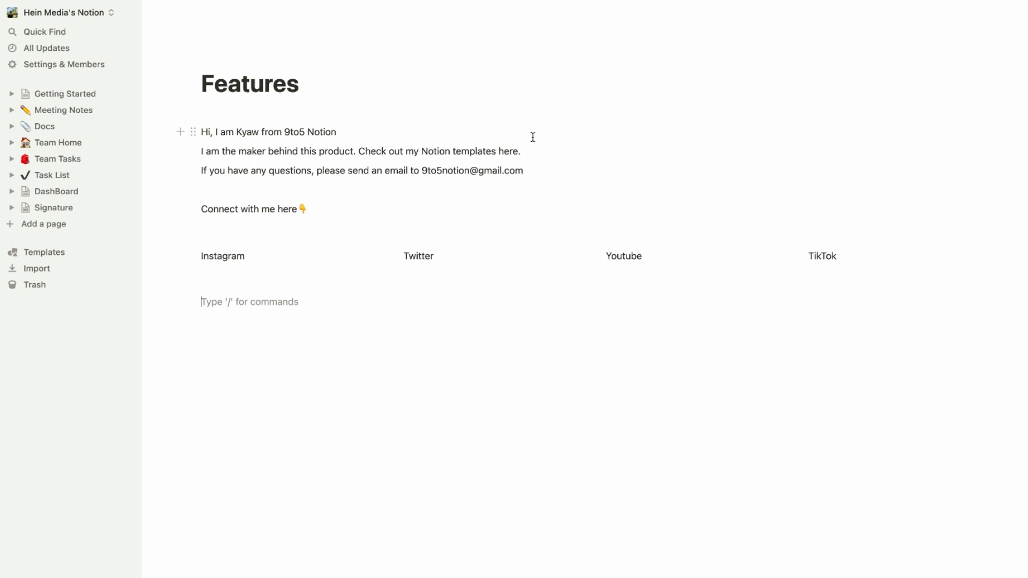
Link the word 'here' in the templates sentence to 9to5notion.gumroad.com.
double_click(507, 152)
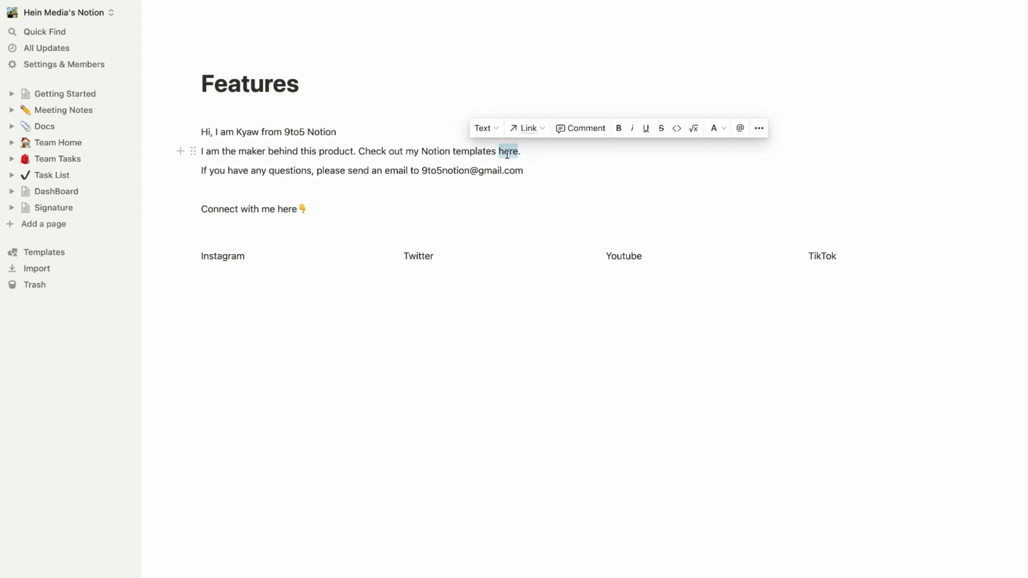
click(541, 132)
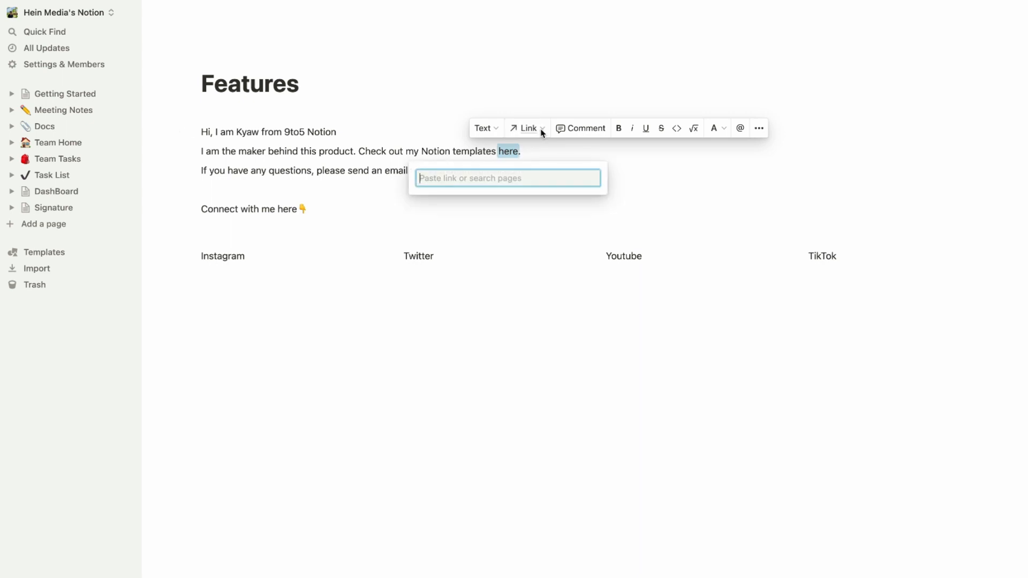
text(9to5notion.gumroad.com)
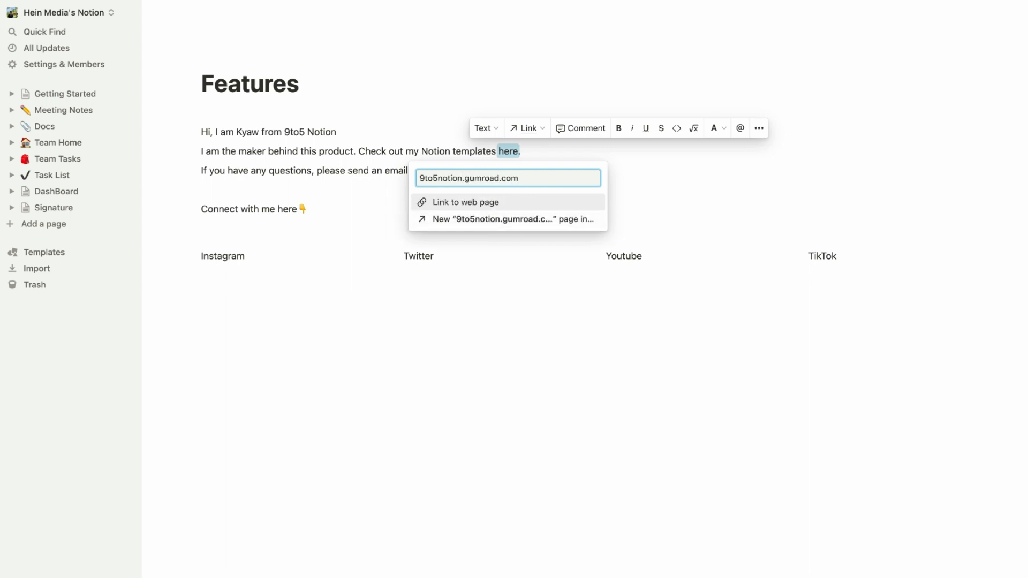
click(506, 202)
click(548, 319)
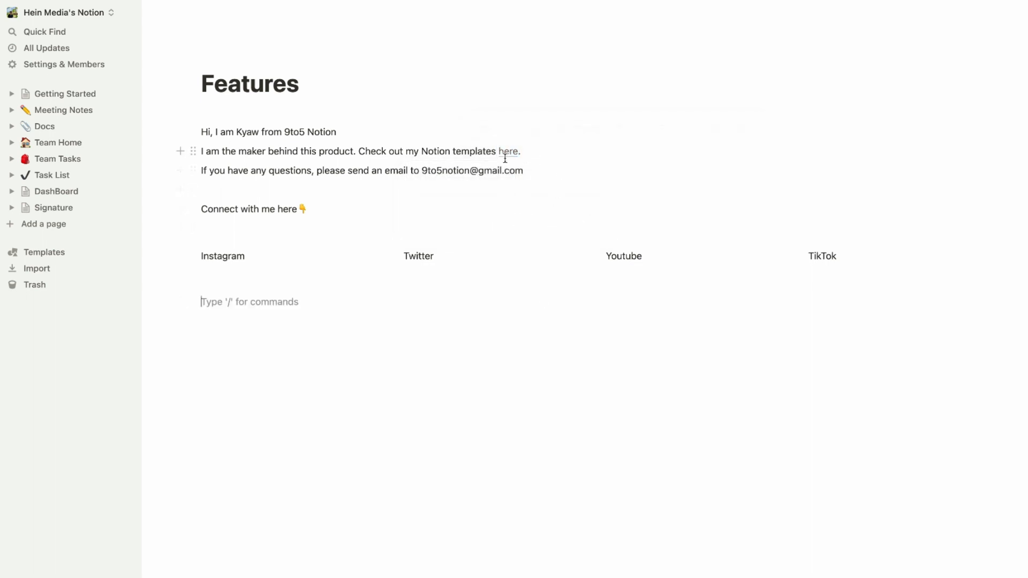
mouse_move(506, 155)
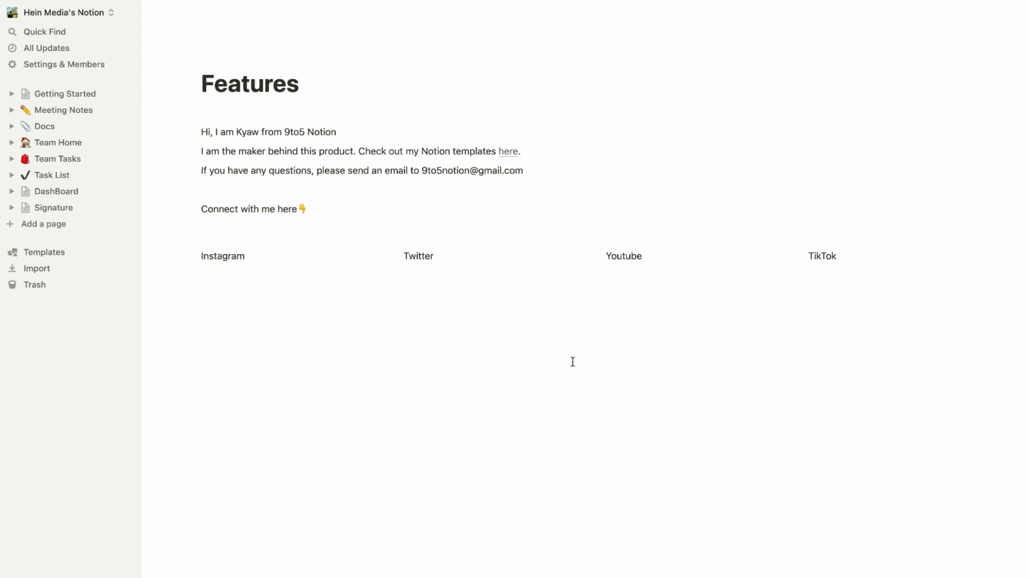
click(508, 154)
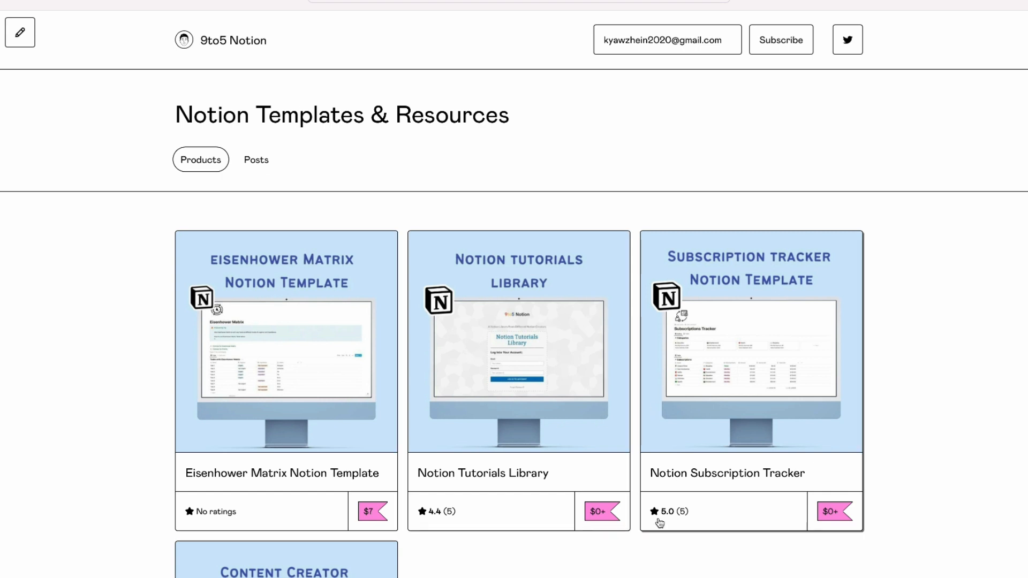
scroll(644, 465, down, 5)
scroll(645, 464, up, 5)
scroll(645, 465, down, 3)
scroll(643, 461, up, 3)
scroll(642, 457, down, 3)
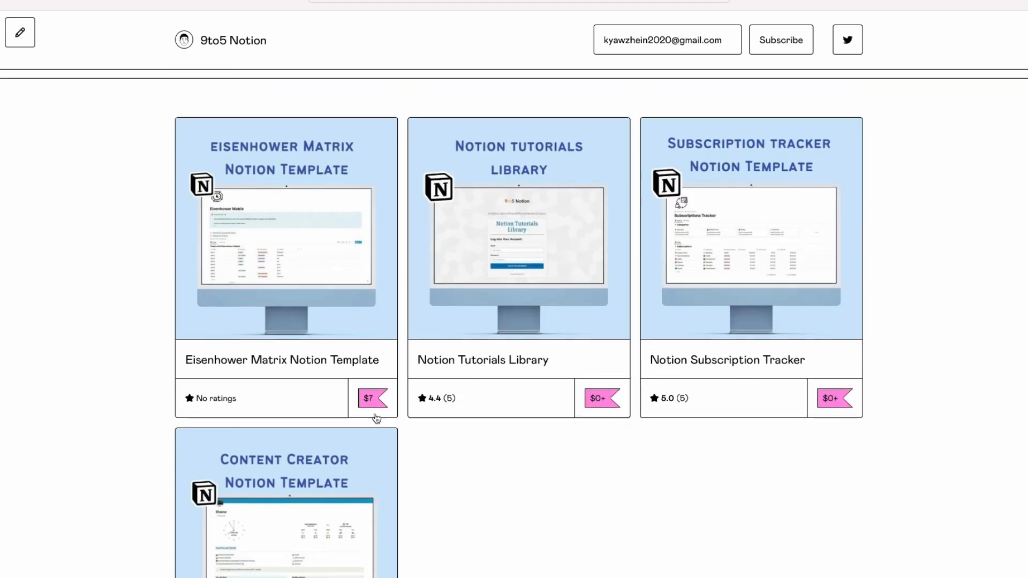
scroll(589, 425, down, 3)
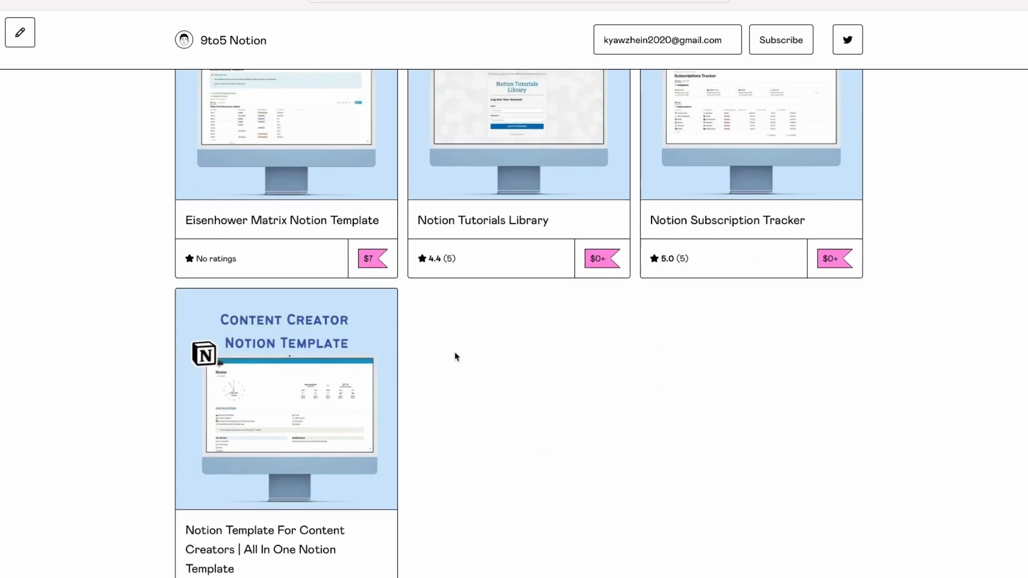
scroll(460, 343, up, 2)
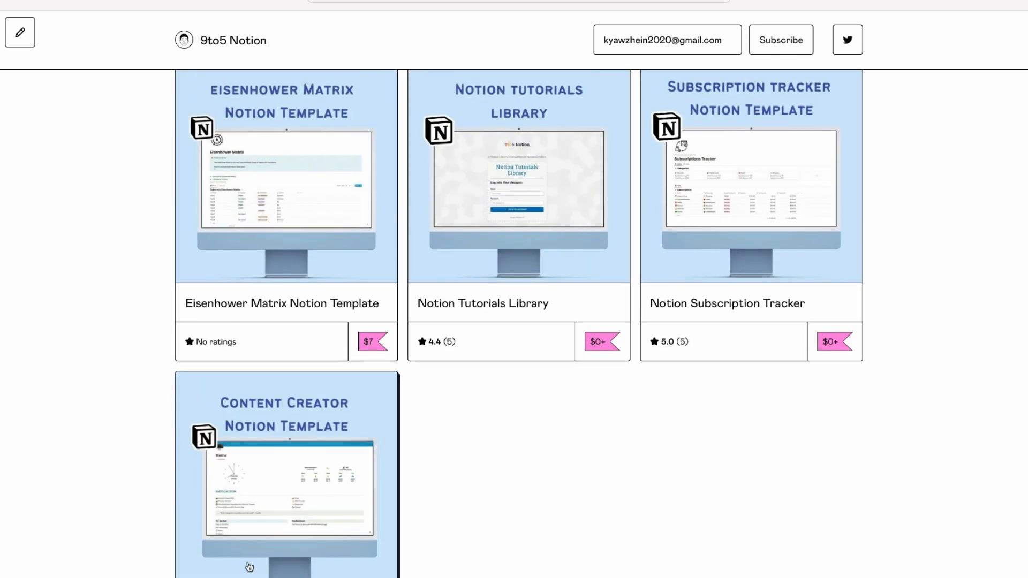
scroll(263, 214, down, 1)
scroll(488, 402, up, 5)
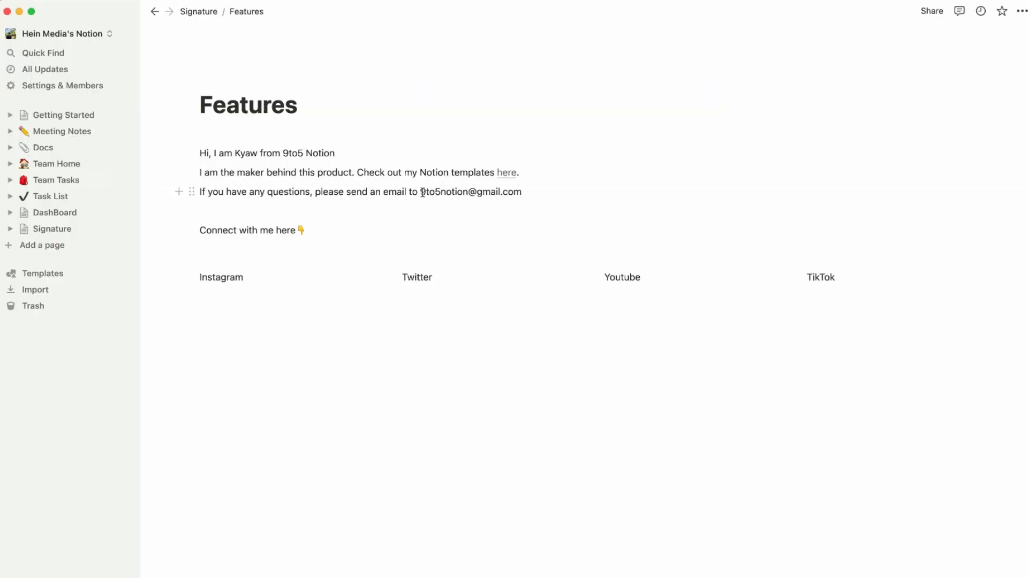
drag(422, 192, 522, 196)
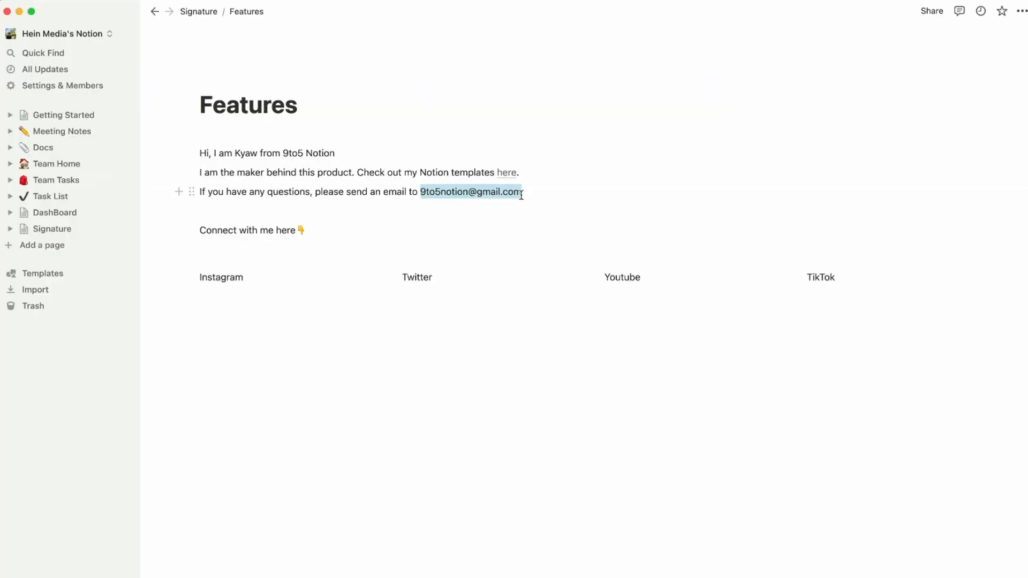
Link the contact email as 'mailto:' plus the address, and confirm it opens a mail draft.
click(447, 213)
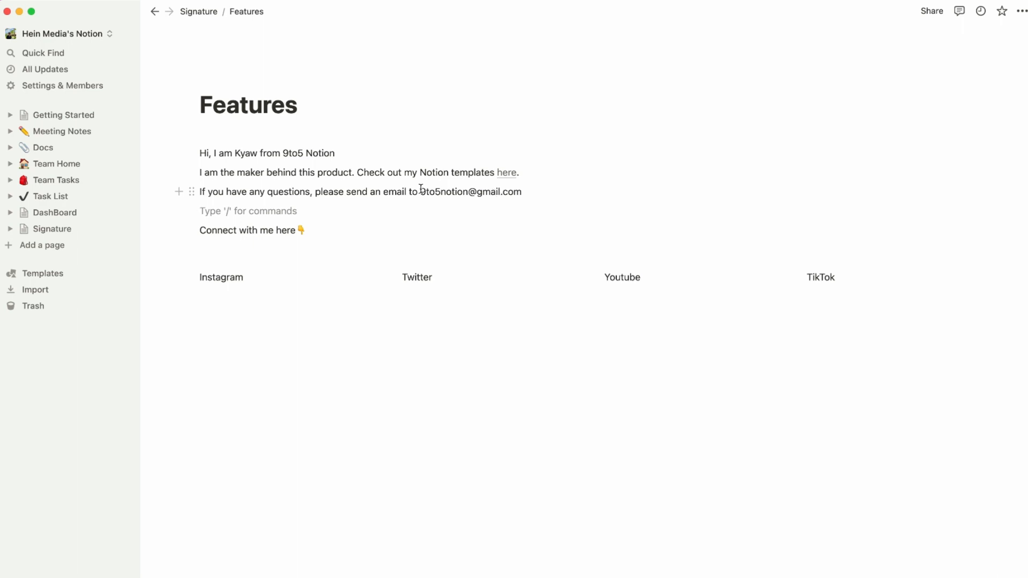
drag(421, 191, 517, 198)
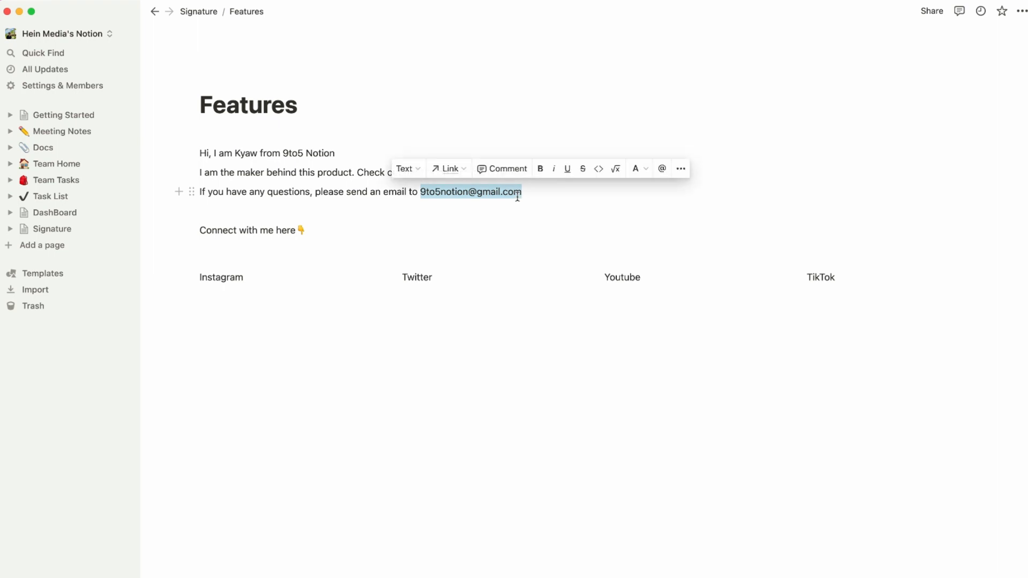
click(516, 207)
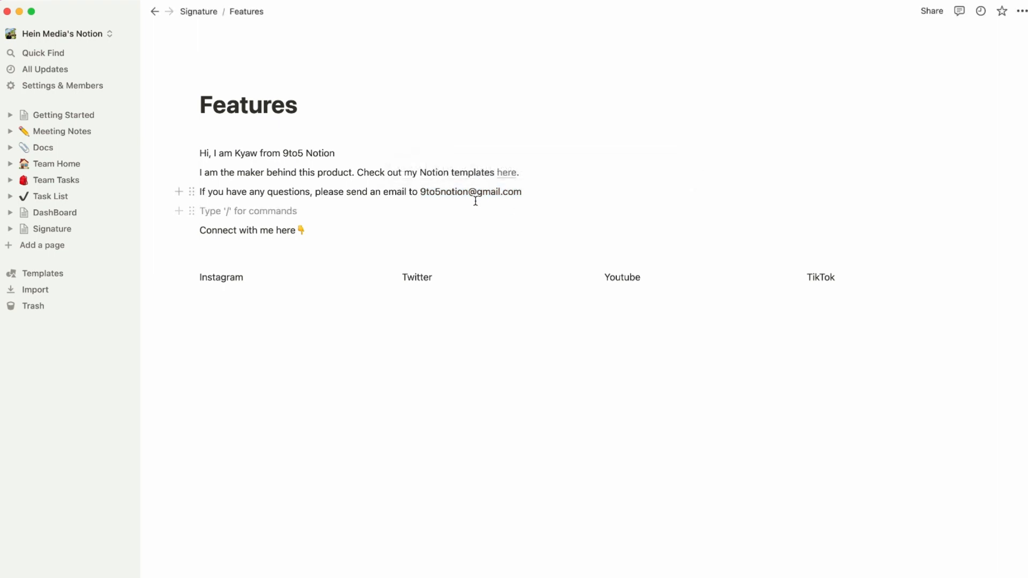
drag(422, 191, 527, 191)
key(super+c)
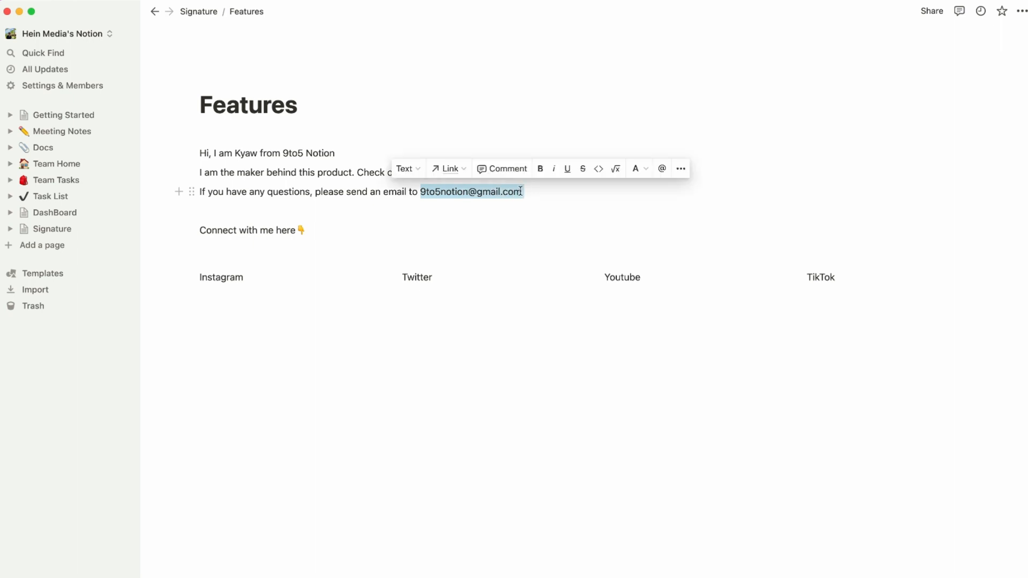
click(461, 170)
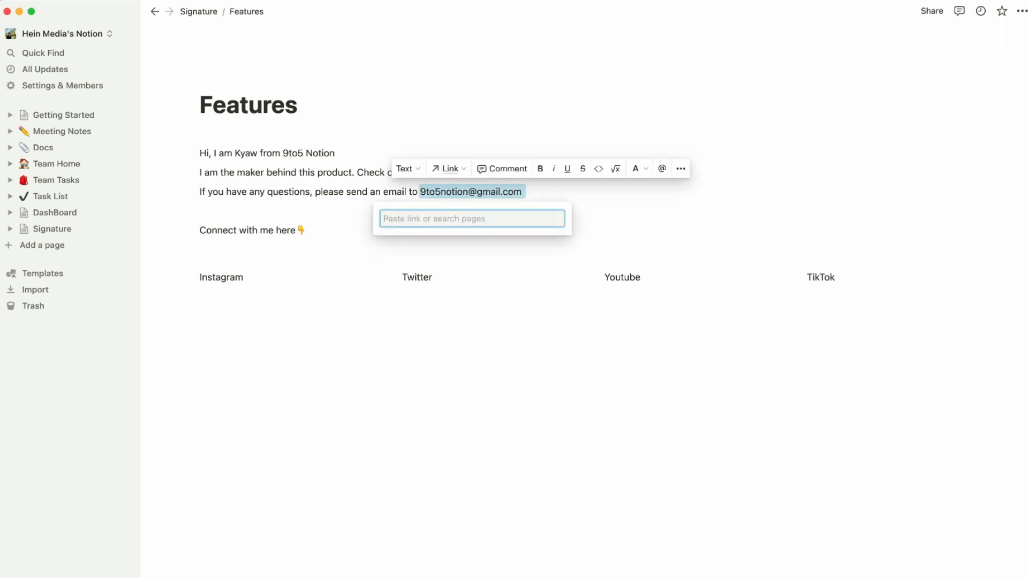
text(mailto)
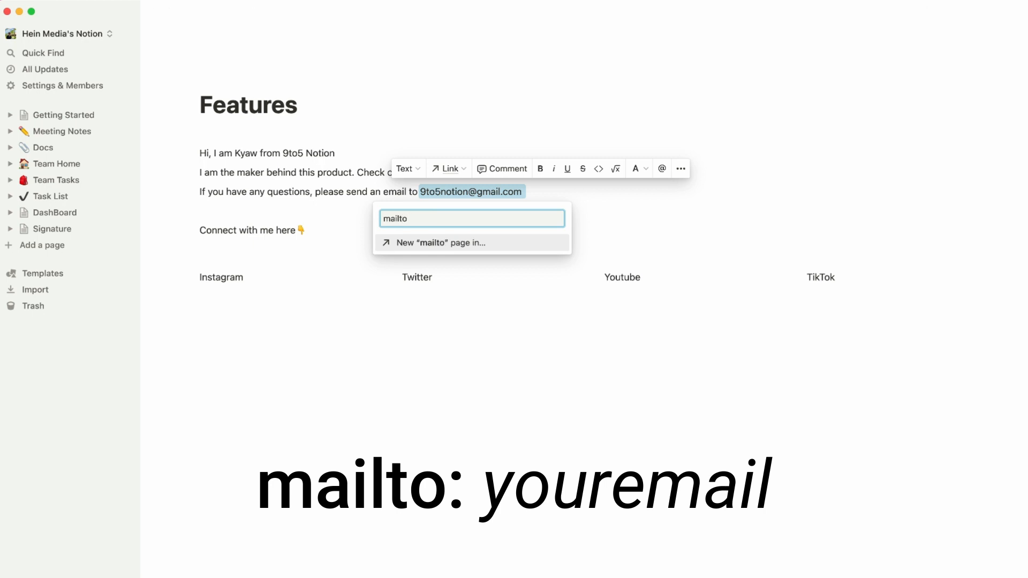
text(:)
key(super+v)
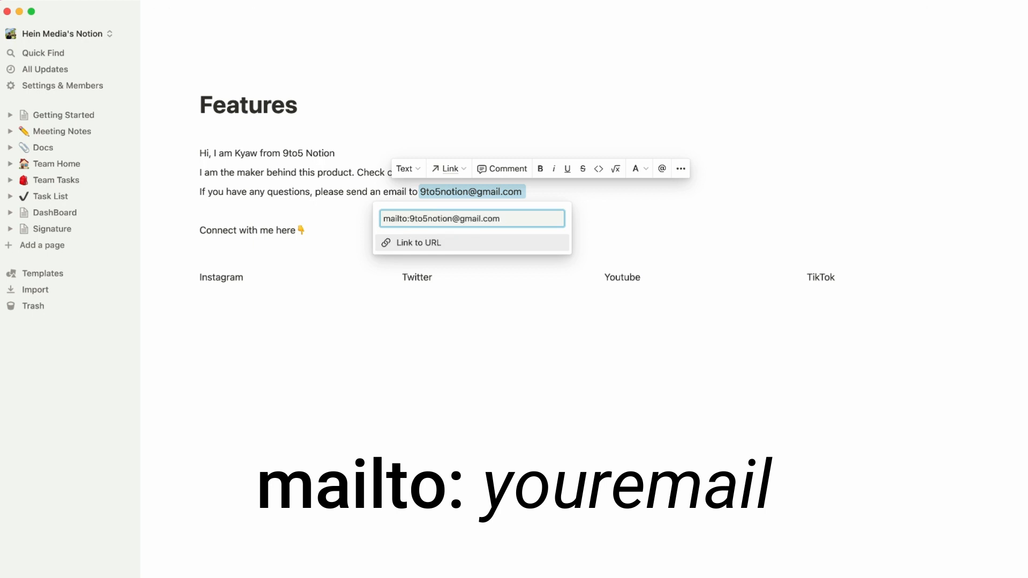
click(457, 243)
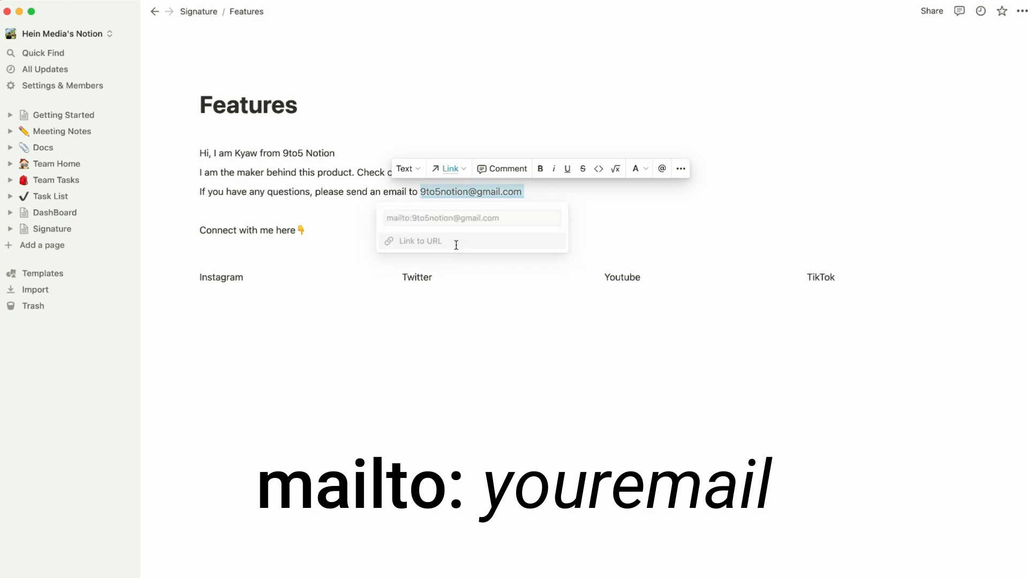
click(474, 193)
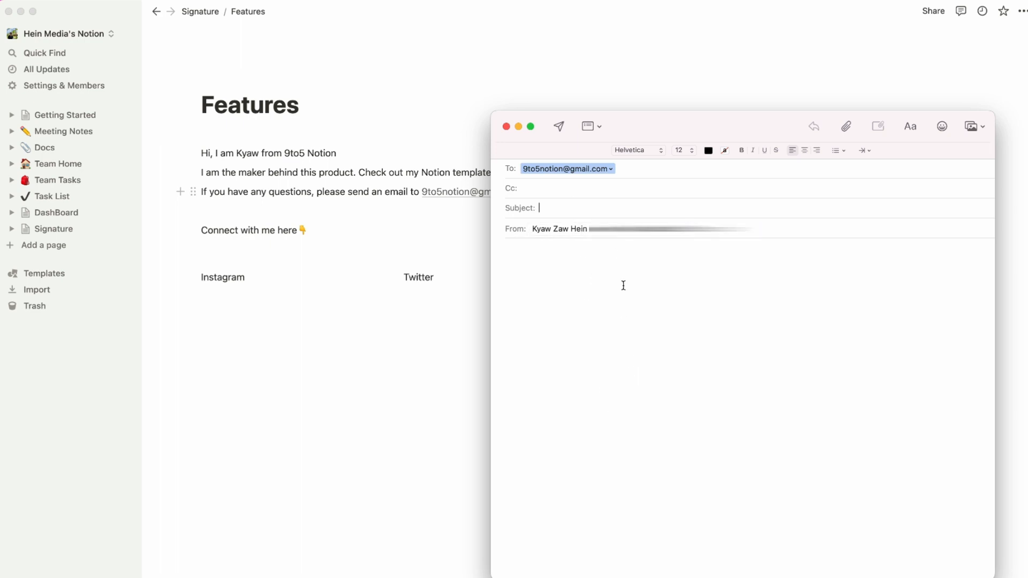
click(389, 375)
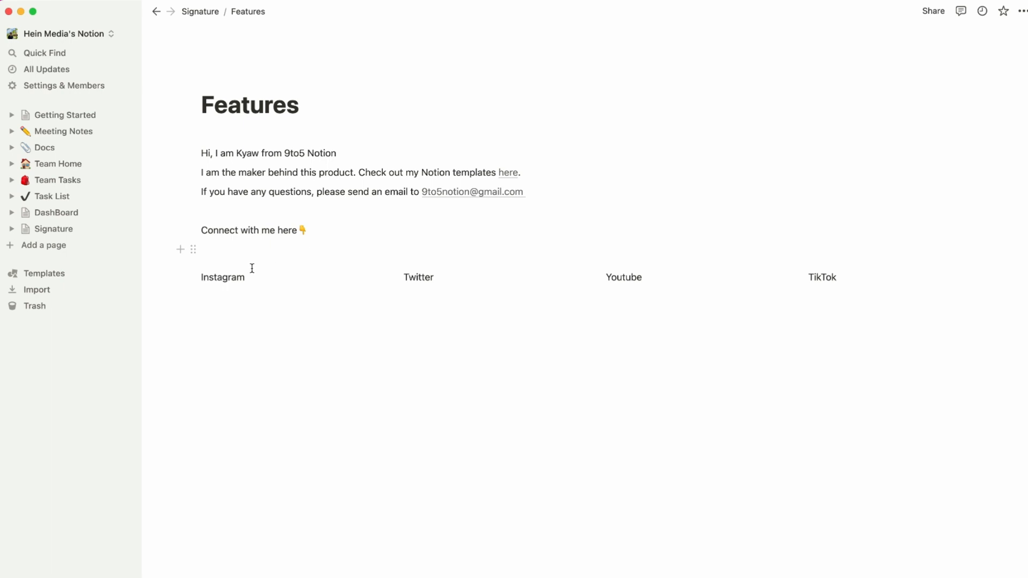
Link the Instagram label to the Instagram profile URL copied from the browser.
double_click(218, 277)
click(234, 262)
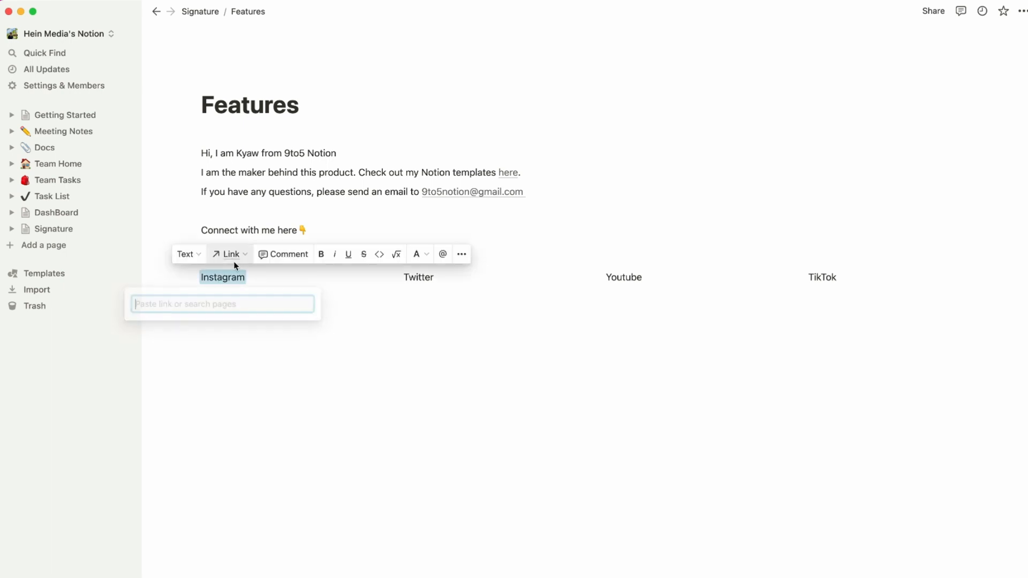
key(ctrl+Up)
click(296, 393)
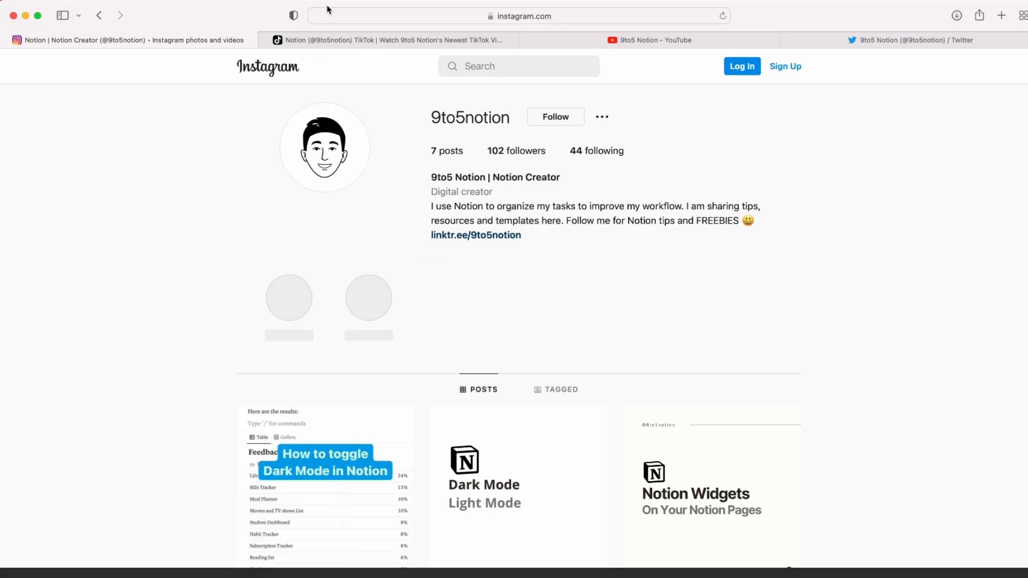
click(364, 13)
key(super+c)
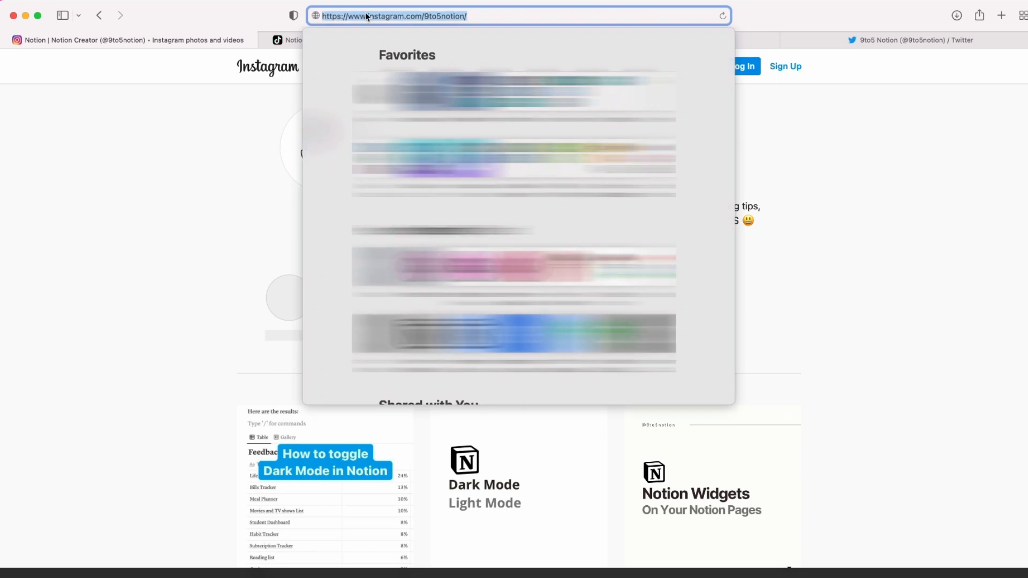
key(ctrl+Up)
click(665, 238)
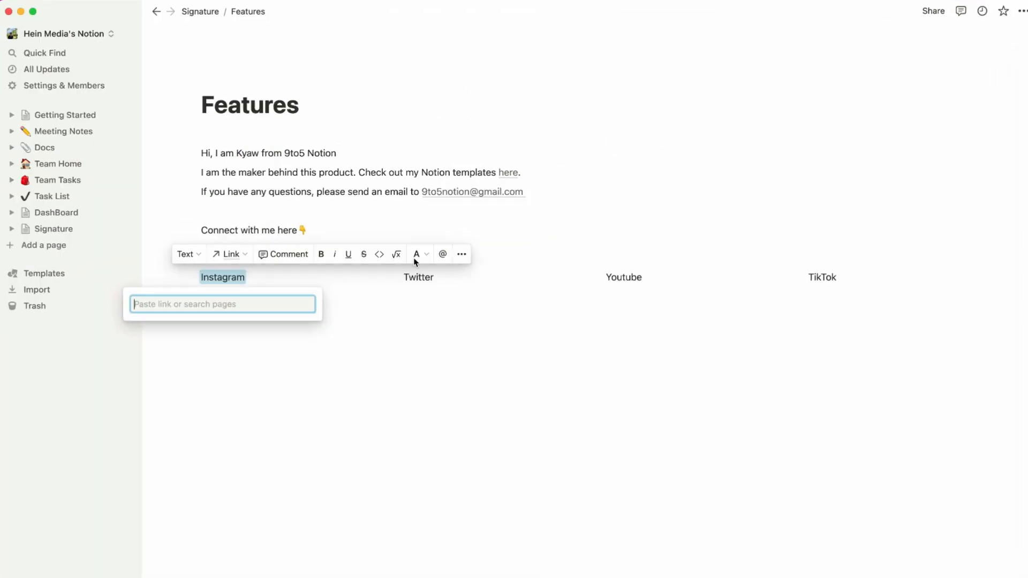
key(super+v)
click(237, 331)
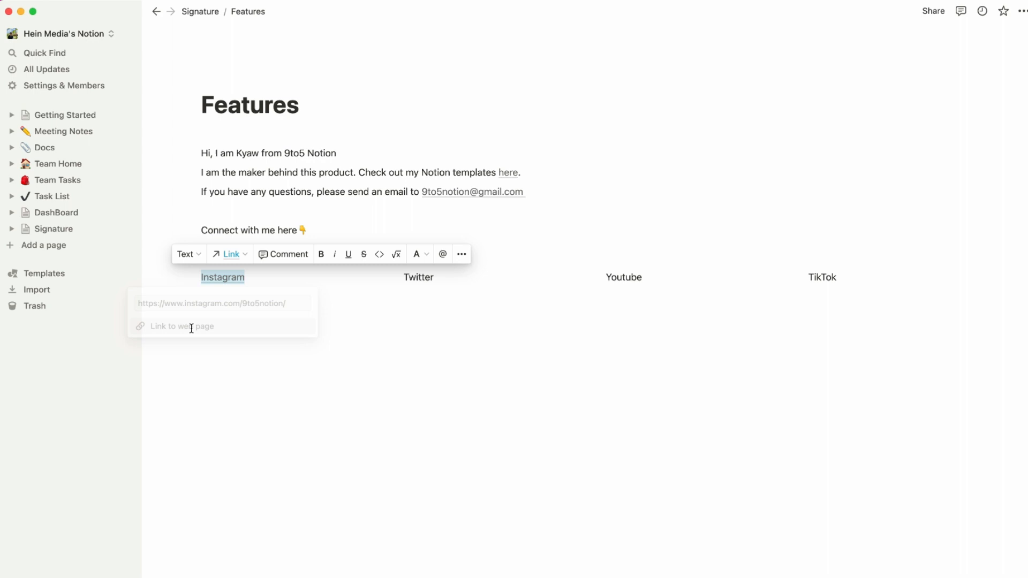
click(346, 346)
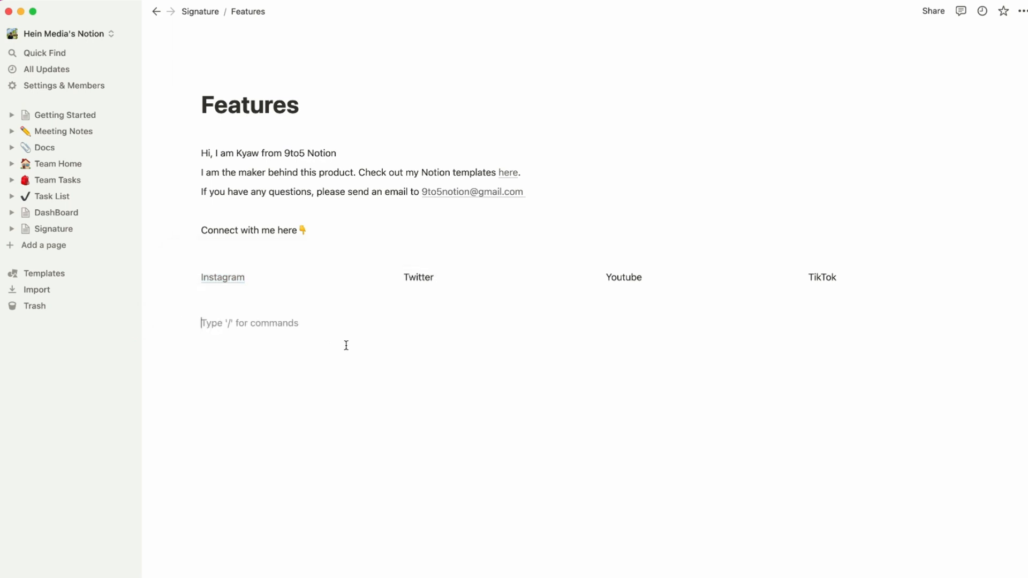
Link the Twitter label to the Twitter profile URL.
key(ctrl+Up)
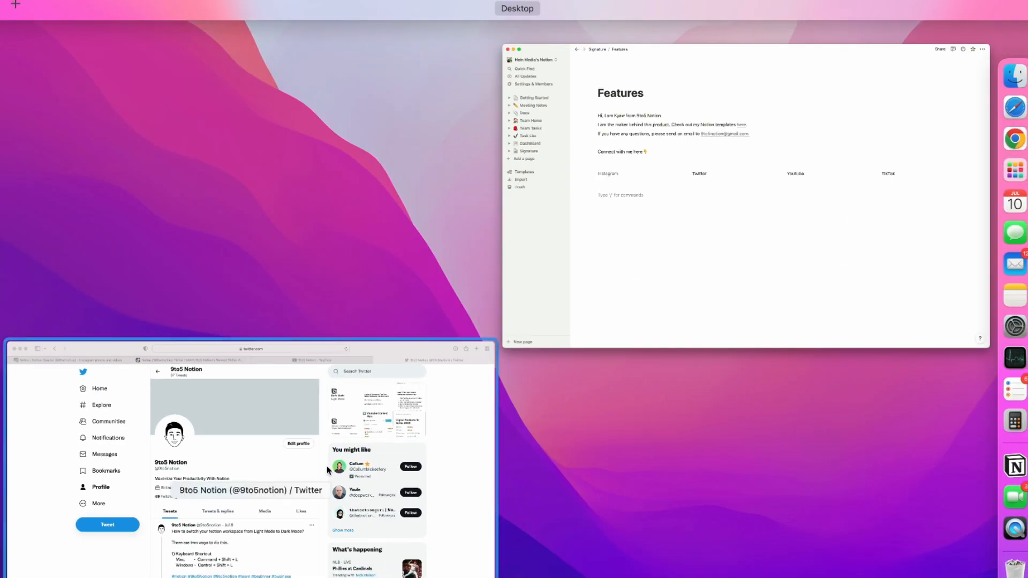
click(326, 466)
click(640, 14)
key(super+c)
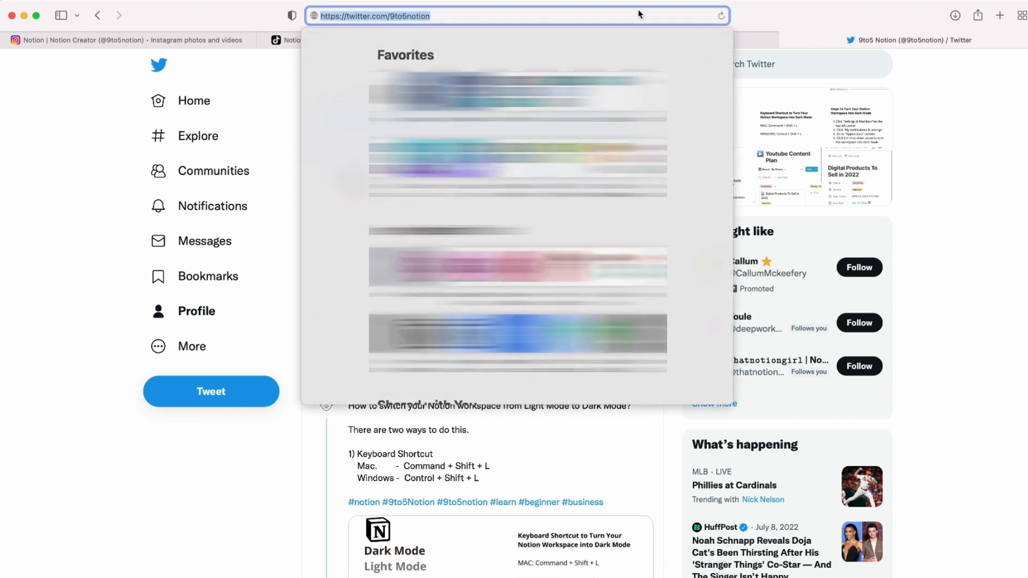
key(ctrl+Up)
click(732, 181)
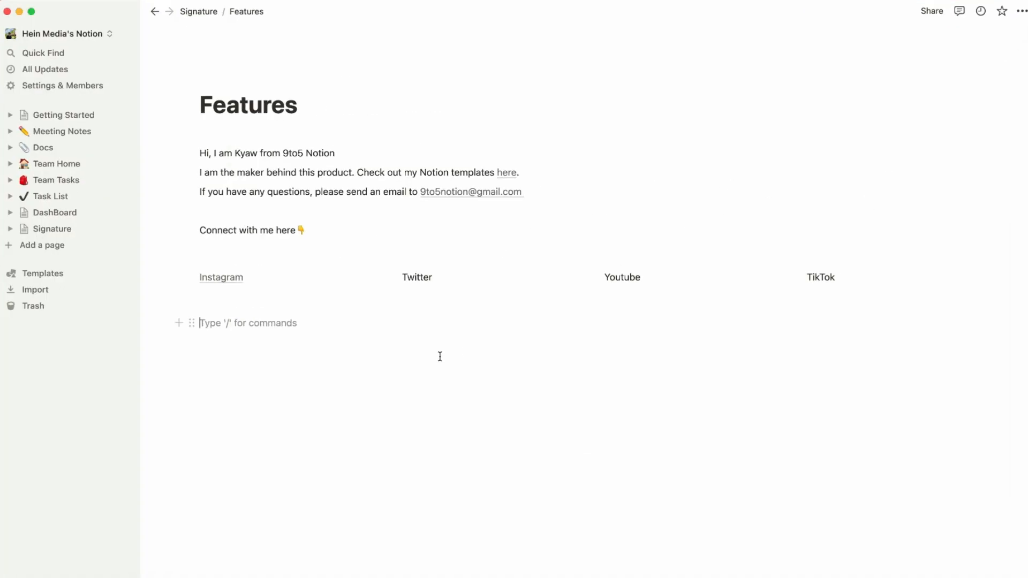
double_click(425, 276)
click(428, 253)
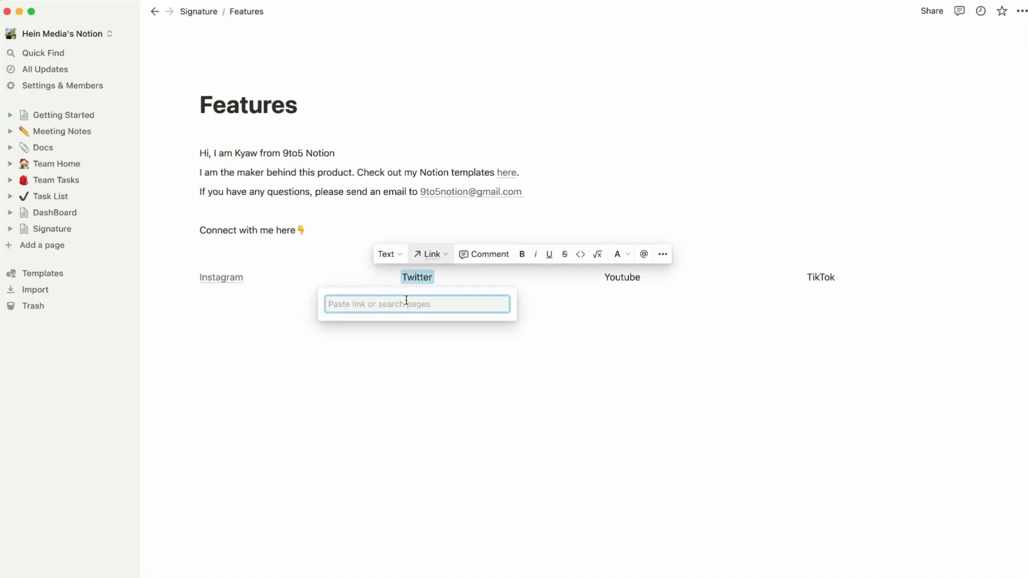
key(super+v)
click(385, 329)
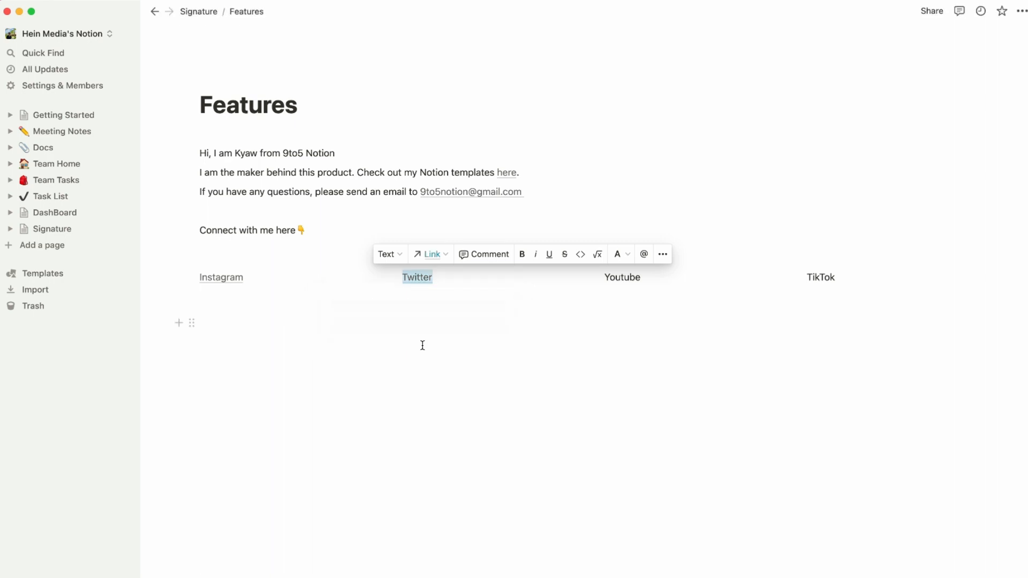
click(422, 344)
Link the Youtube label to the YouTube channel URL.
double_click(615, 278)
click(436, 417)
key(ctrl+Up)
click(187, 375)
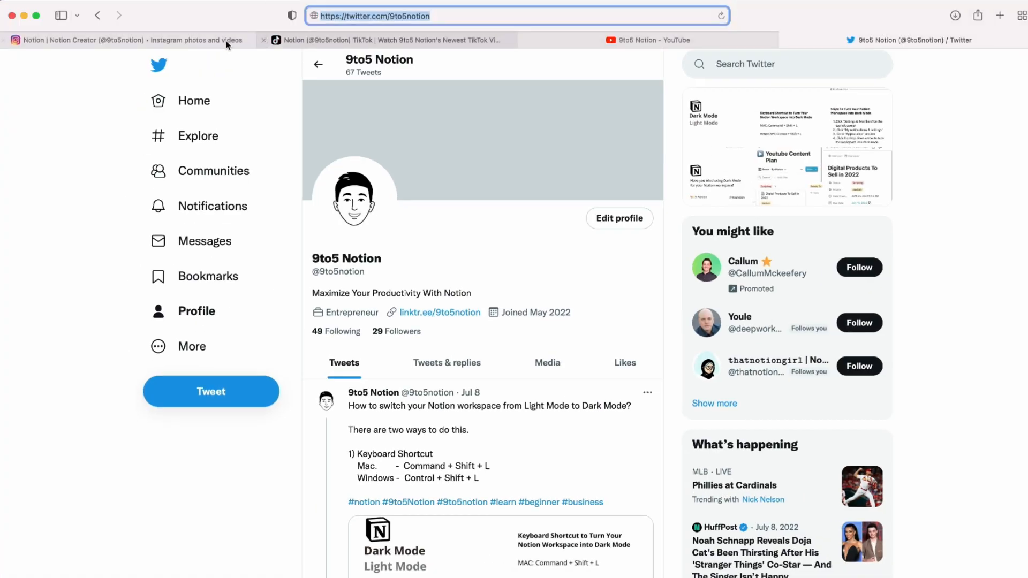
click(229, 41)
click(738, 39)
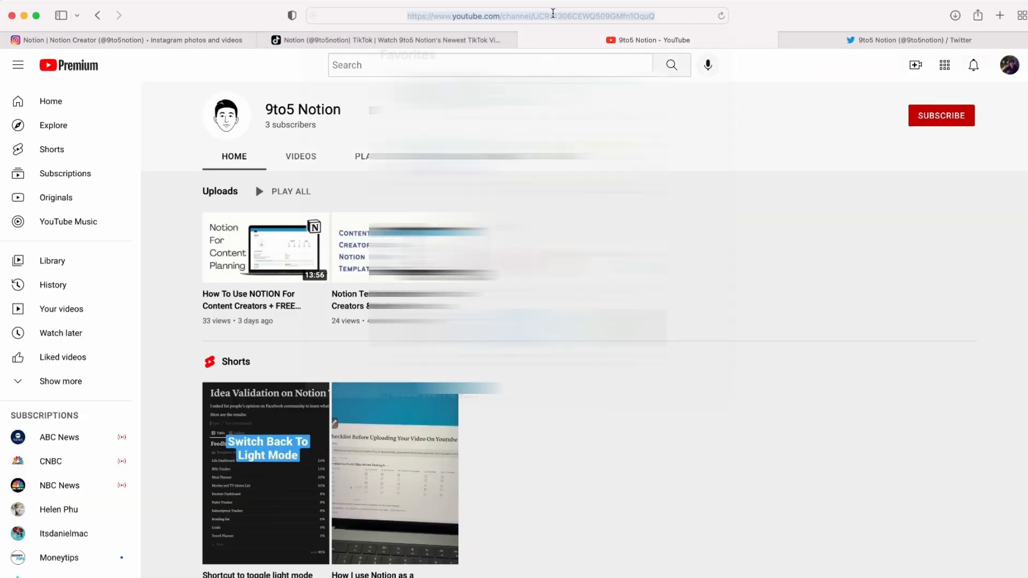
click(553, 16)
click(813, 226)
key(ctrl+Up)
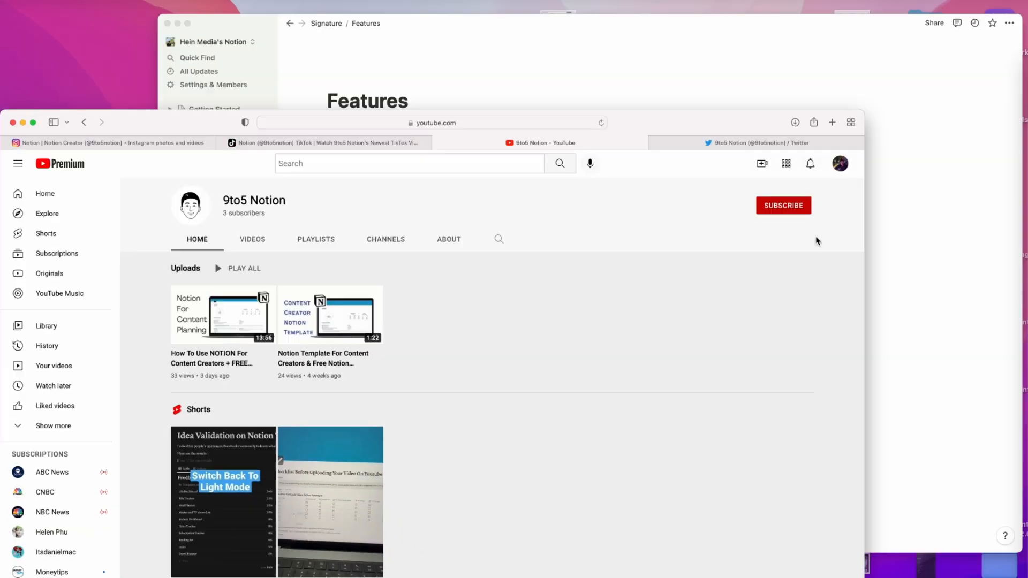
click(725, 271)
click(630, 277)
double_click(631, 277)
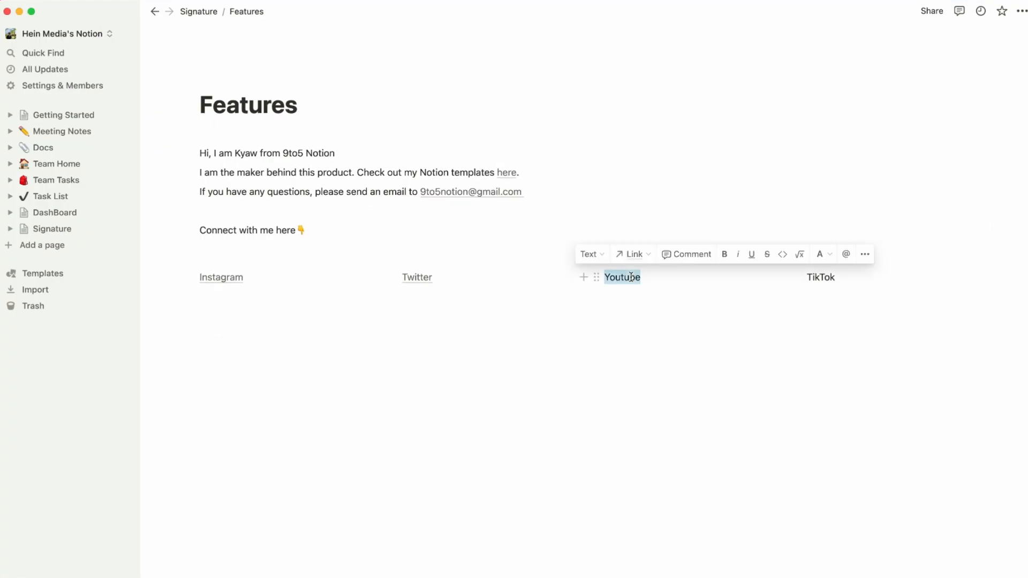
click(631, 253)
key(super+v)
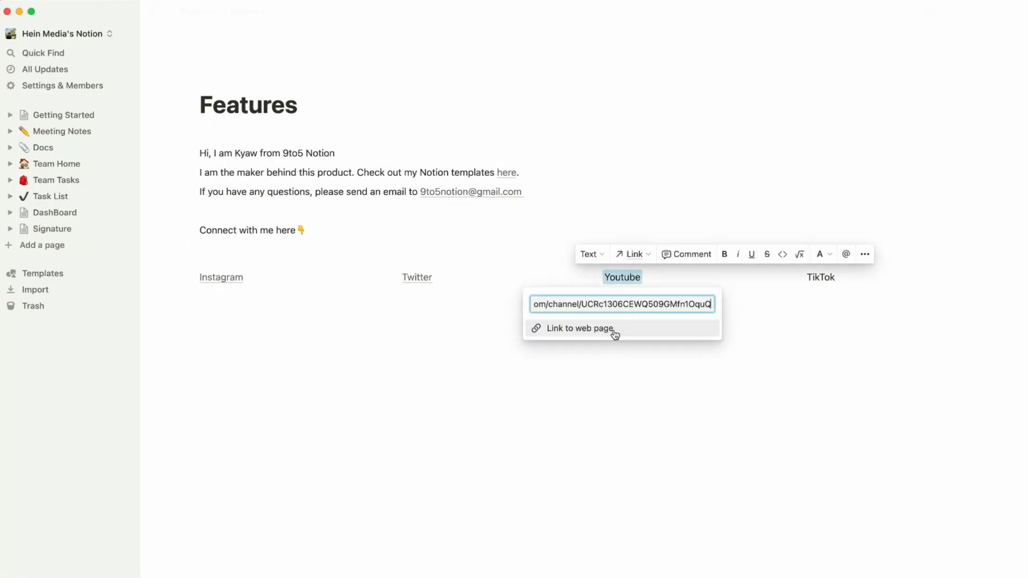
click(612, 330)
click(747, 378)
Link the TikTok label to the TikTok profile URL.
double_click(817, 279)
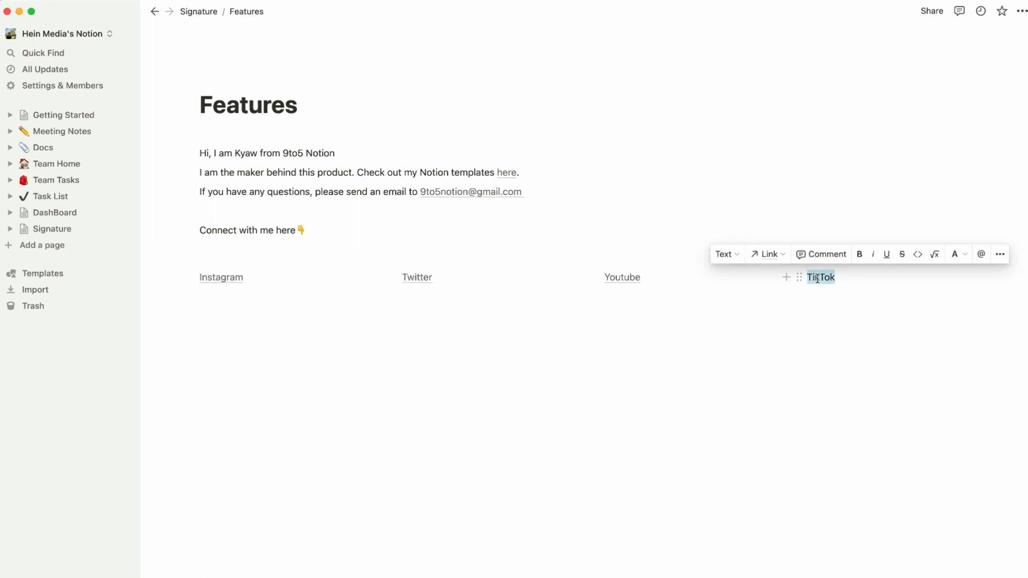
click(760, 257)
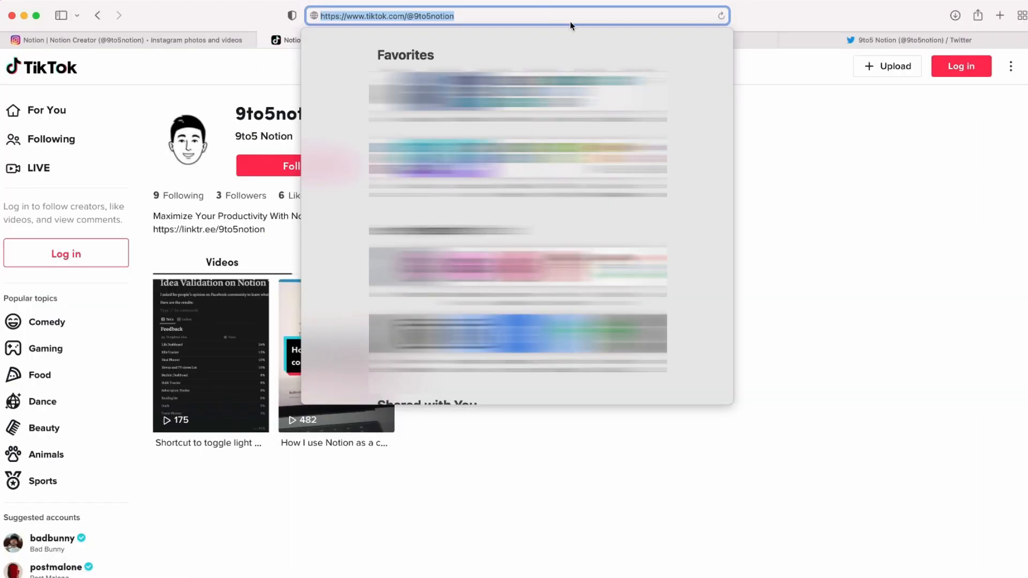
key(ctrl+Up)
click(757, 234)
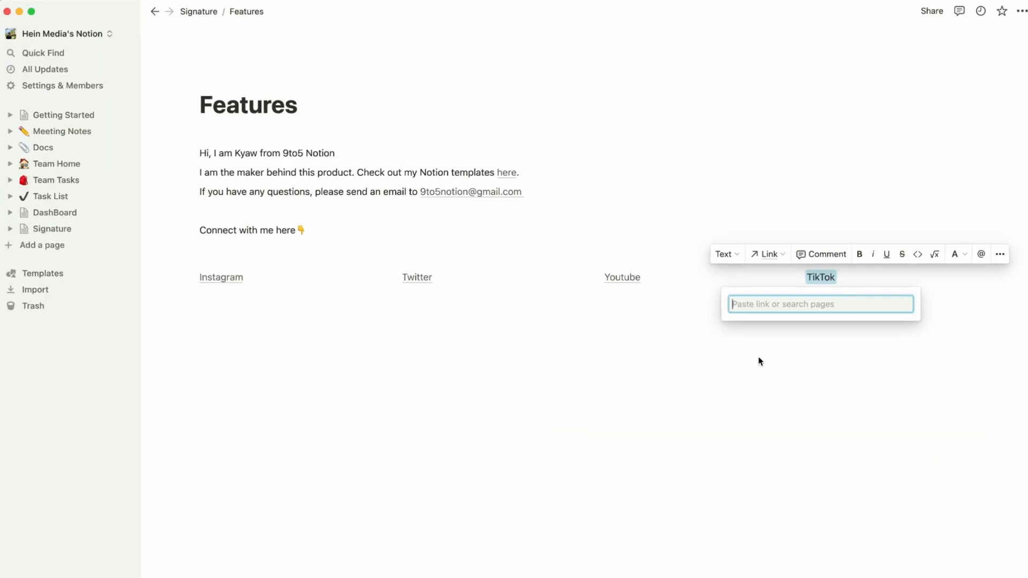
text(https://www.tiktok.com/@9to5notion)
click(823, 327)
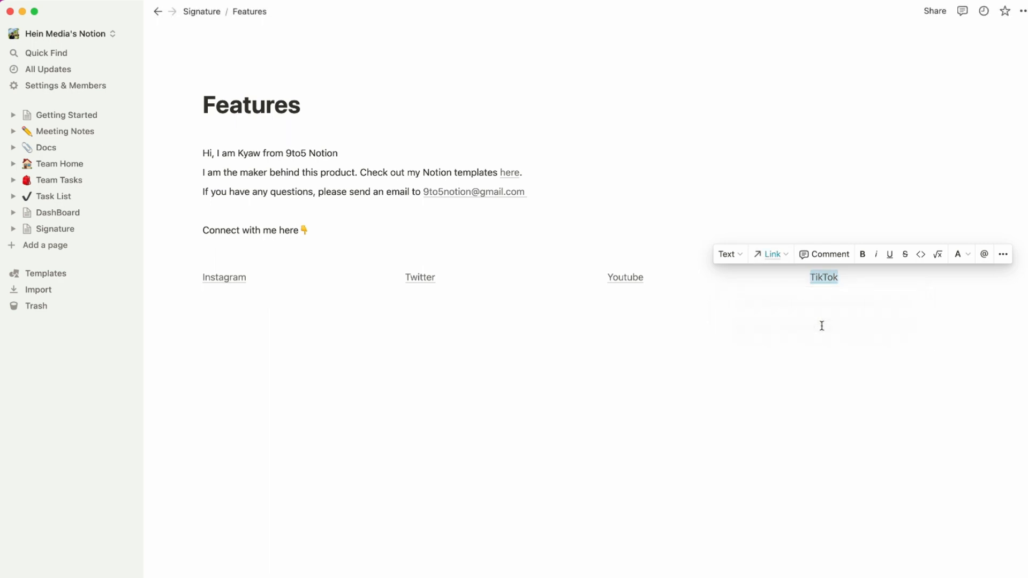
click(620, 404)
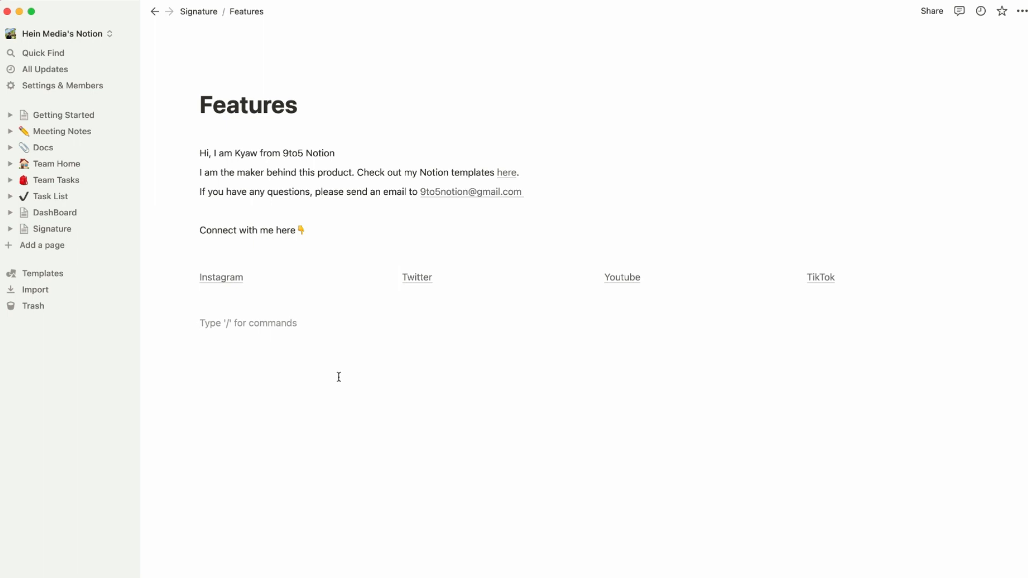
Insert an image block with /image and upload 9to5 Notion - Profile.jpg from the Desktop.
text(/image)
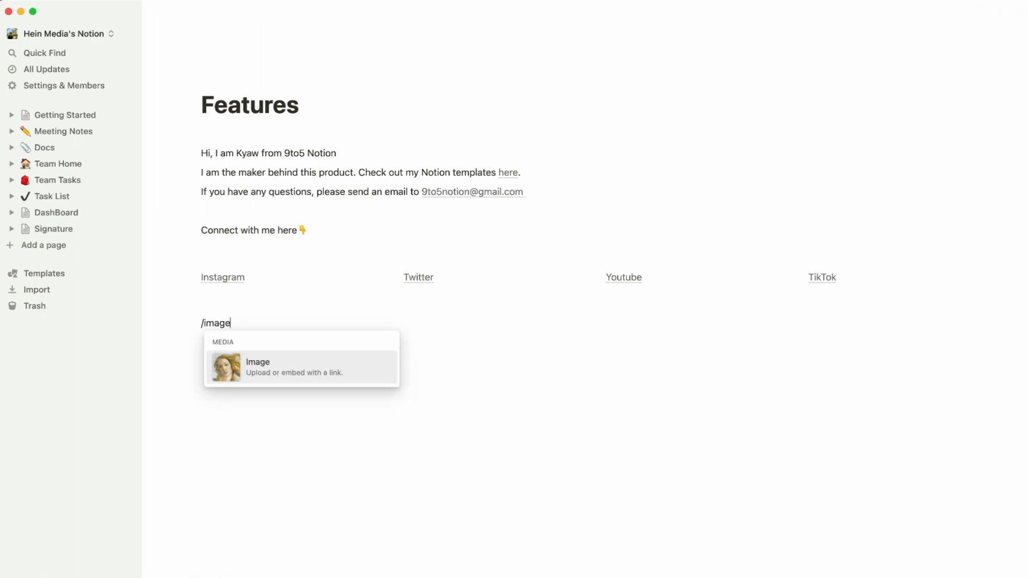
key(Return)
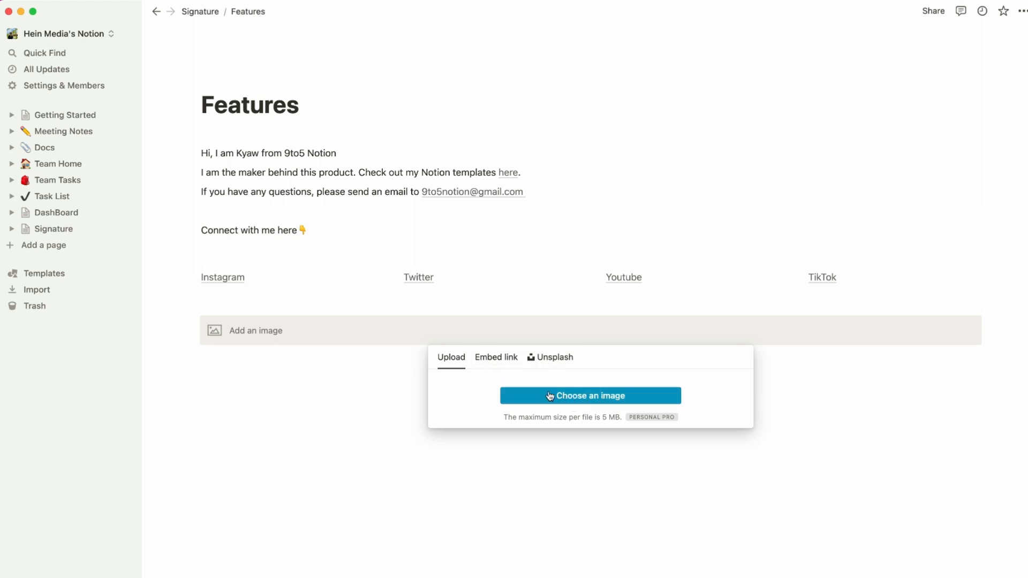
click(502, 368)
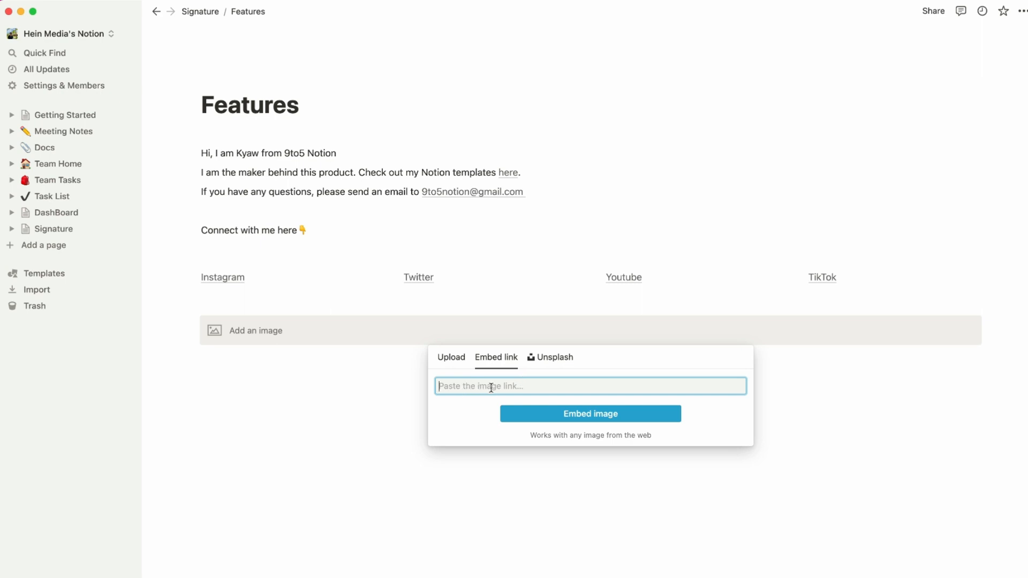
click(547, 359)
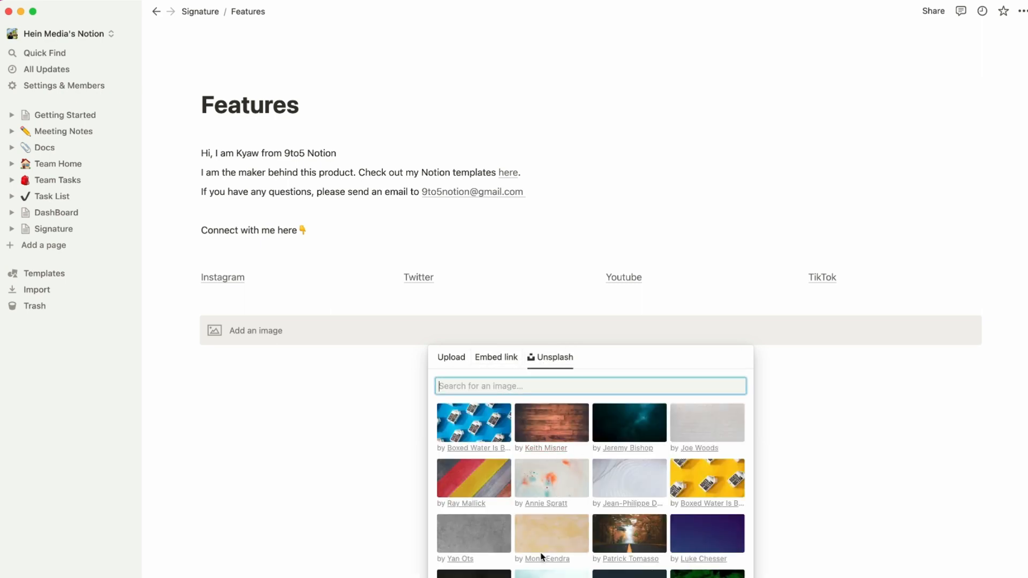
scroll(551, 477, down, 3)
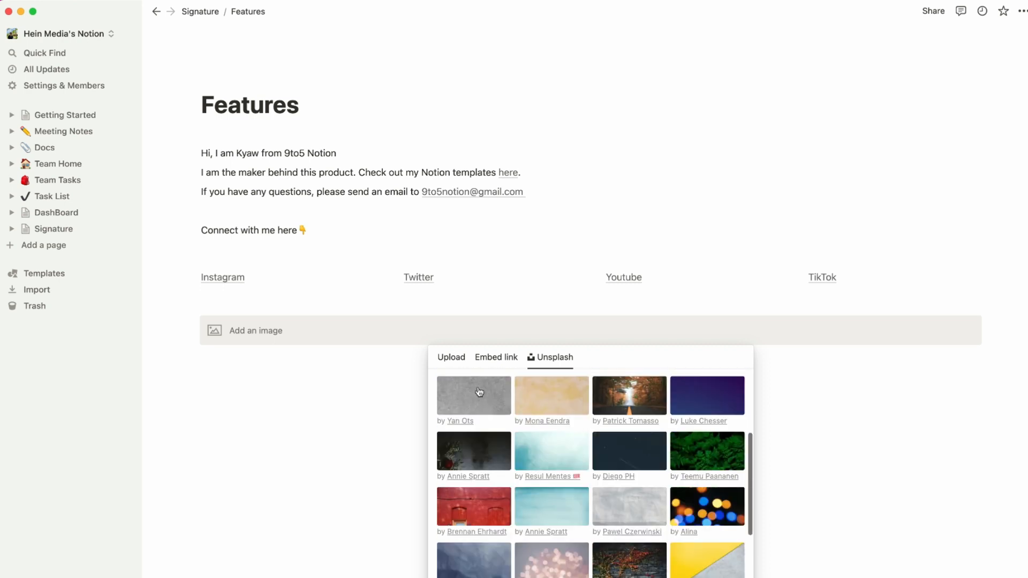
click(445, 360)
click(550, 395)
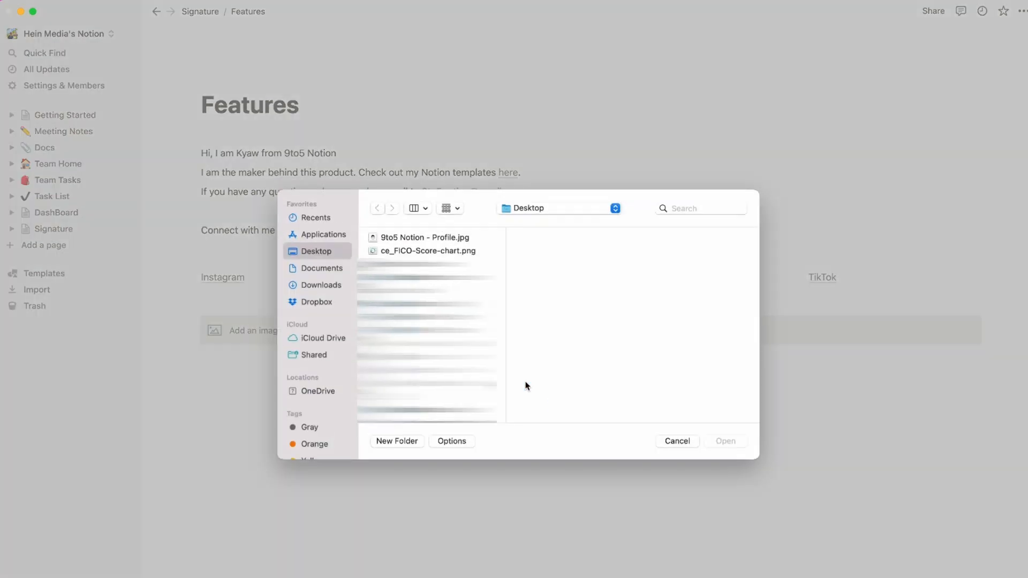
click(428, 290)
click(426, 240)
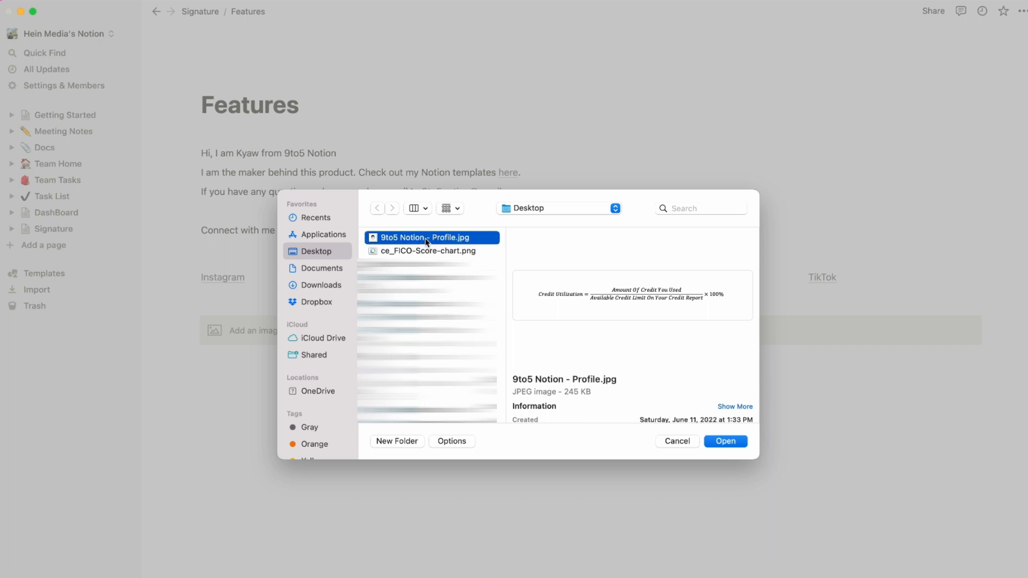
click(737, 442)
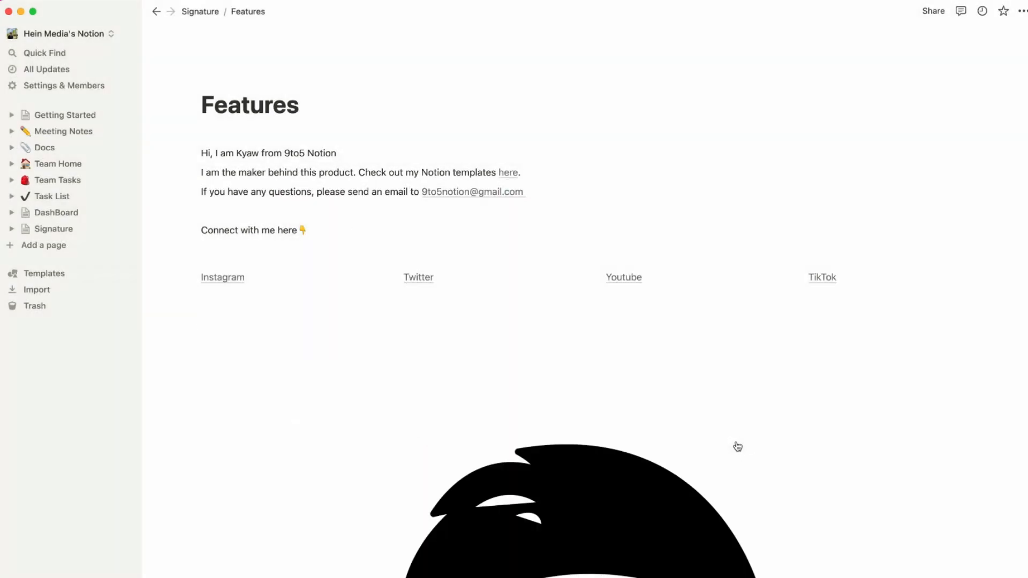
Shrink the uploaded profile picture to a smaller width.
scroll(626, 370, down, 3)
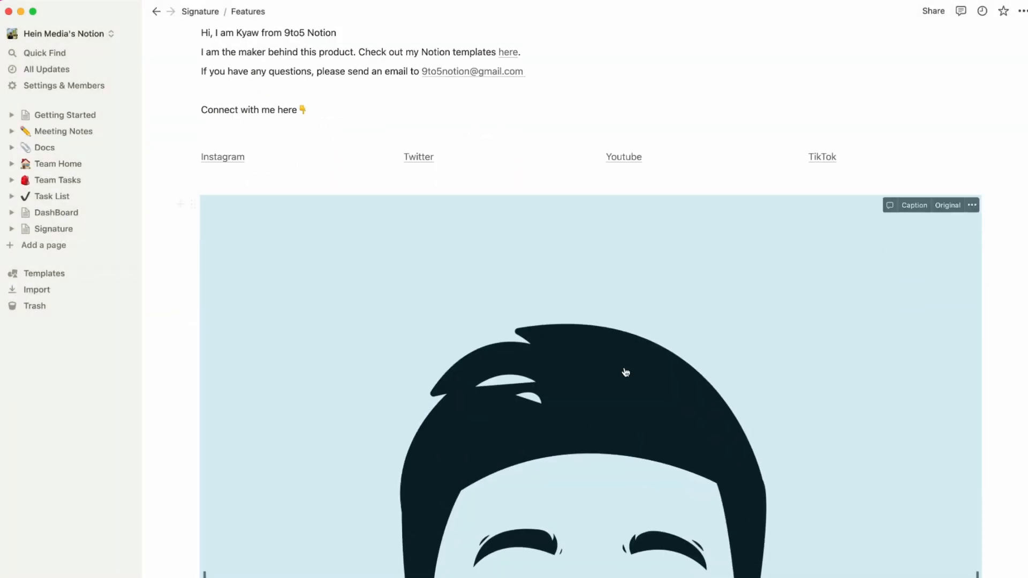
scroll(842, 418, down, 3)
scroll(842, 419, down, 5)
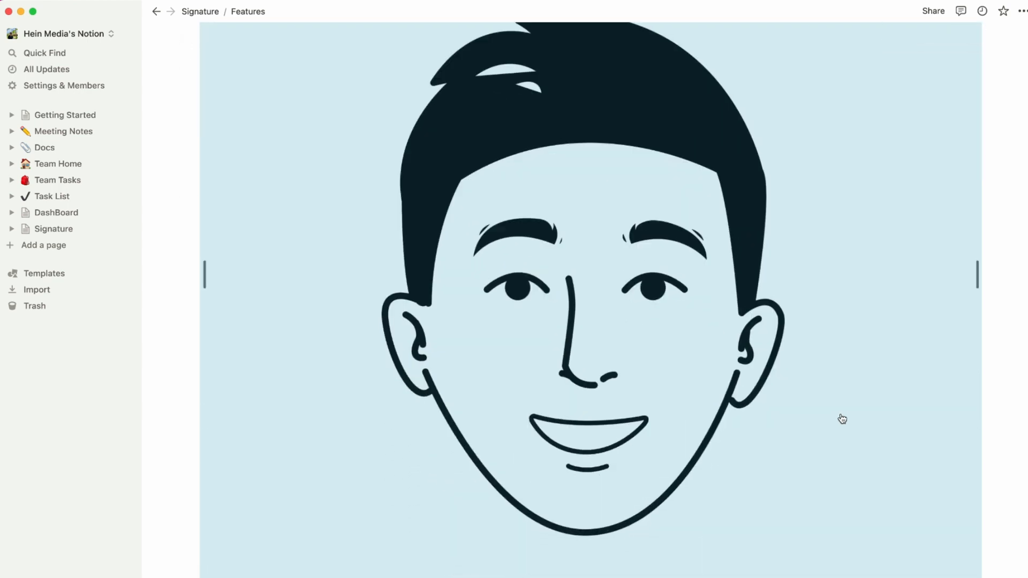
scroll(912, 332, up, 3)
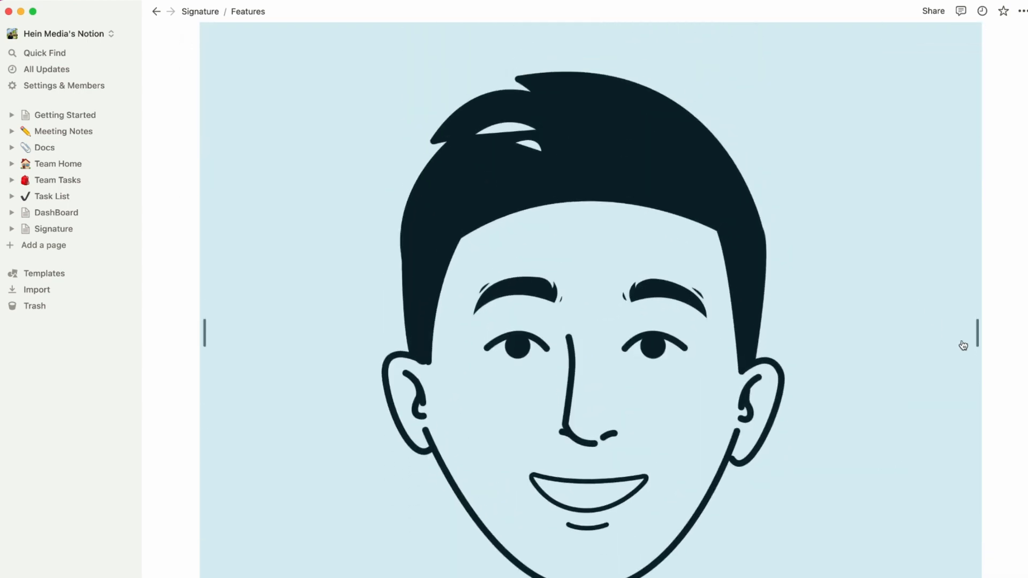
scroll(974, 332, down, 3)
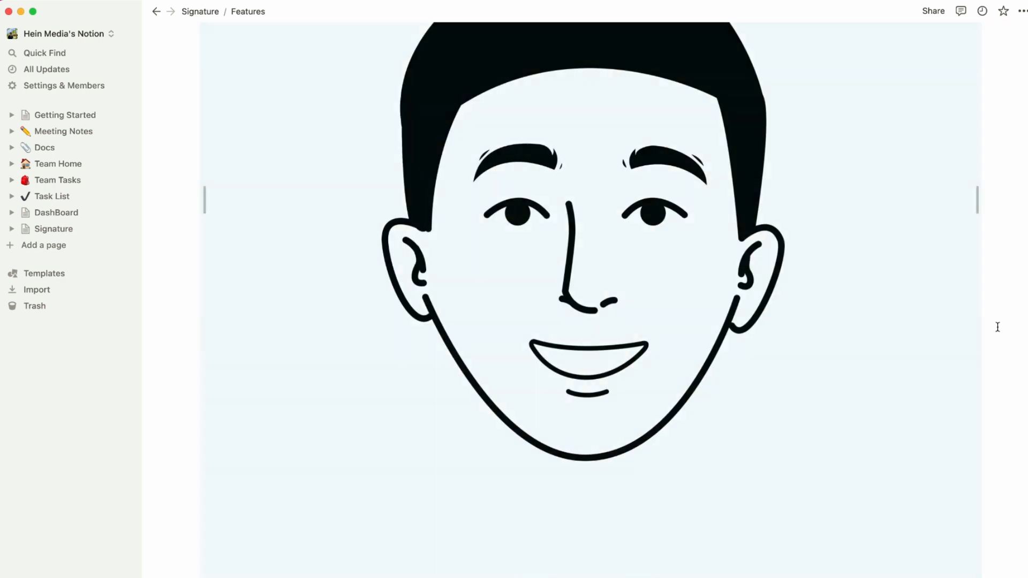
scroll(964, 331, up, 1)
scroll(966, 322, up, 1)
drag(978, 264, 679, 253)
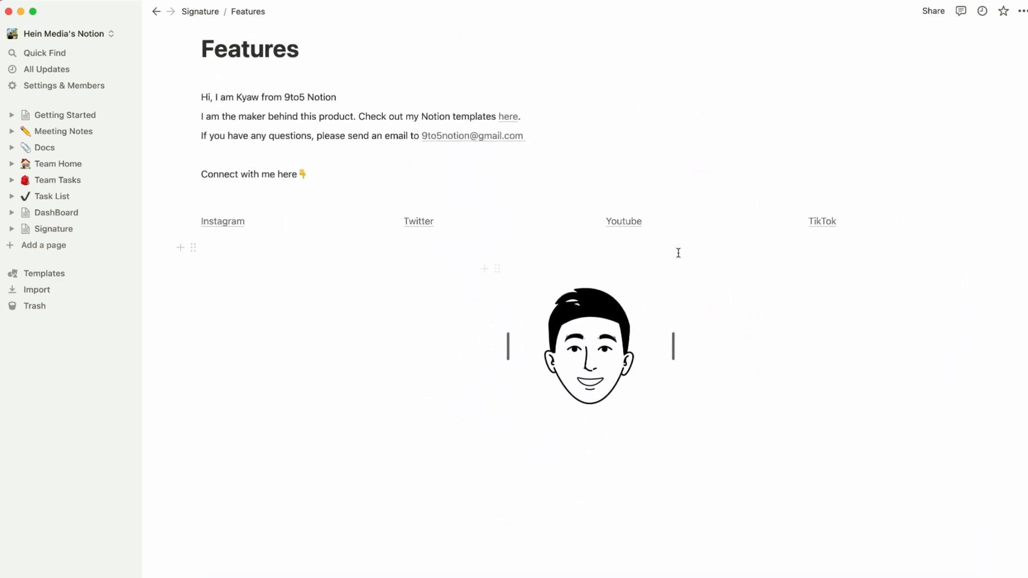
Shrink the face image a bit more and drop it into a column left of the greeting line.
scroll(681, 395, up, 3)
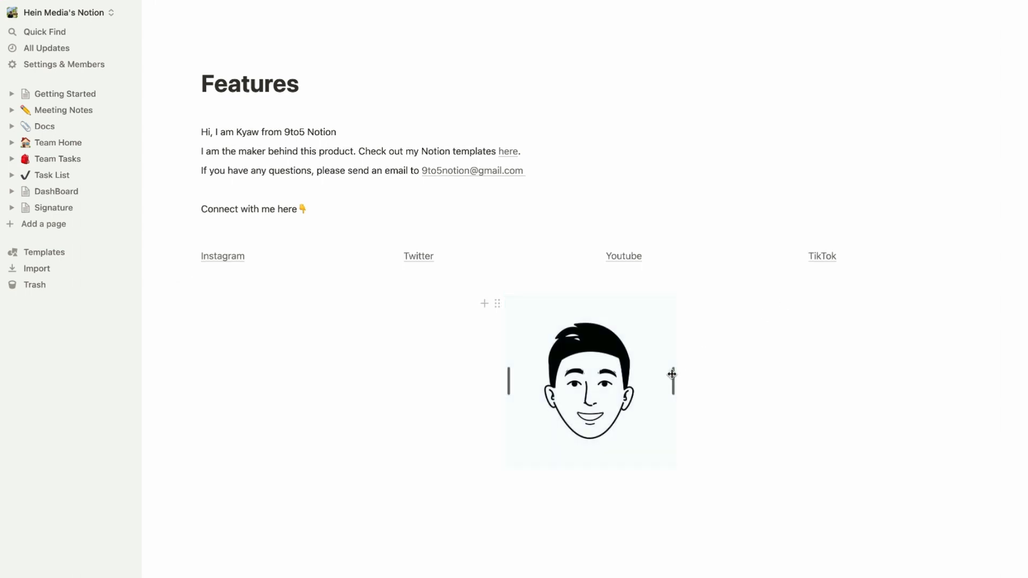
drag(672, 374, 657, 374)
click(697, 371)
click(676, 399)
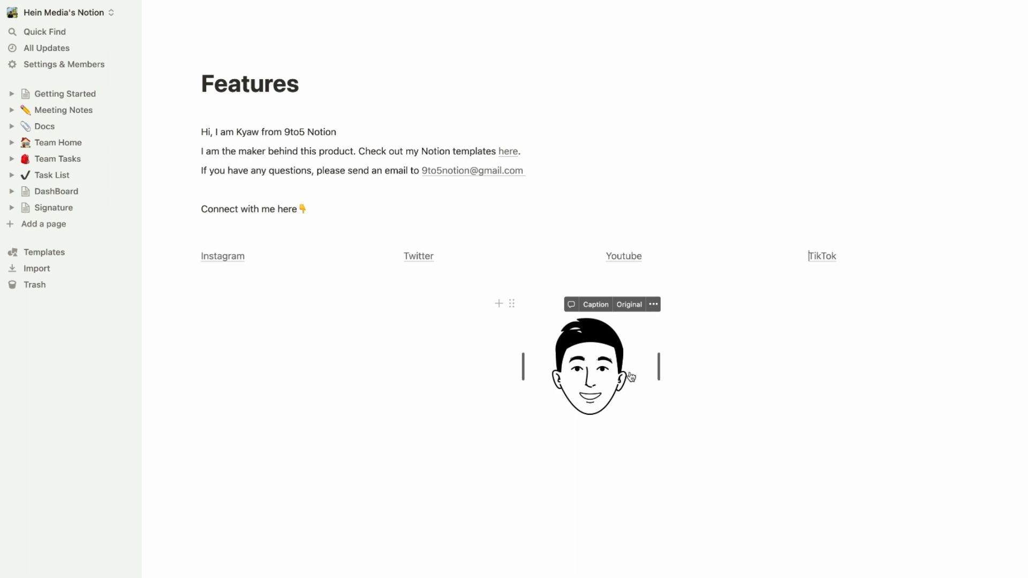
drag(624, 375, 188, 130)
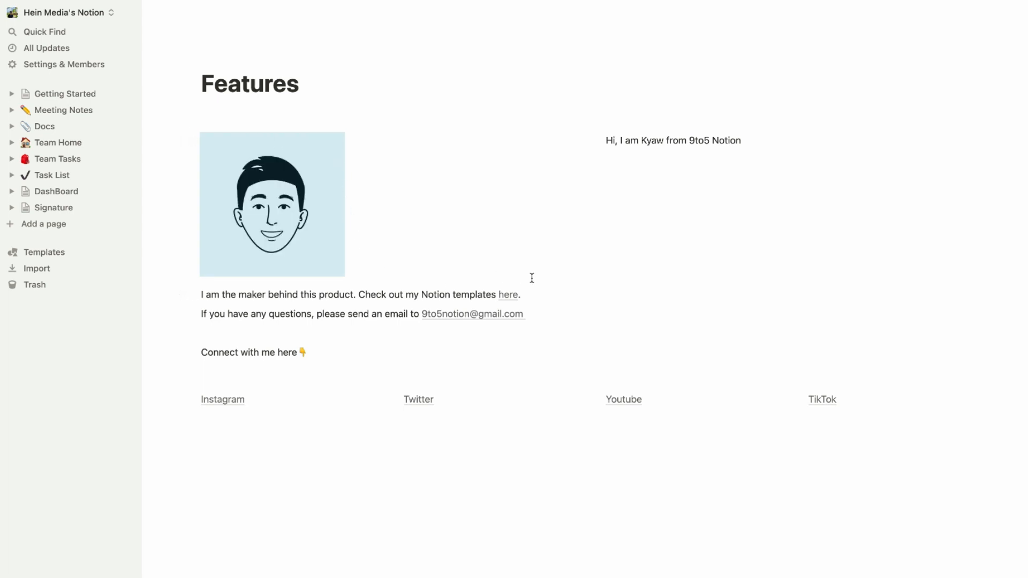
Move the maker sentence, email and connect lines, and the Instagram, Twitter, Youtube and TikTok links into the right column.
click(790, 172)
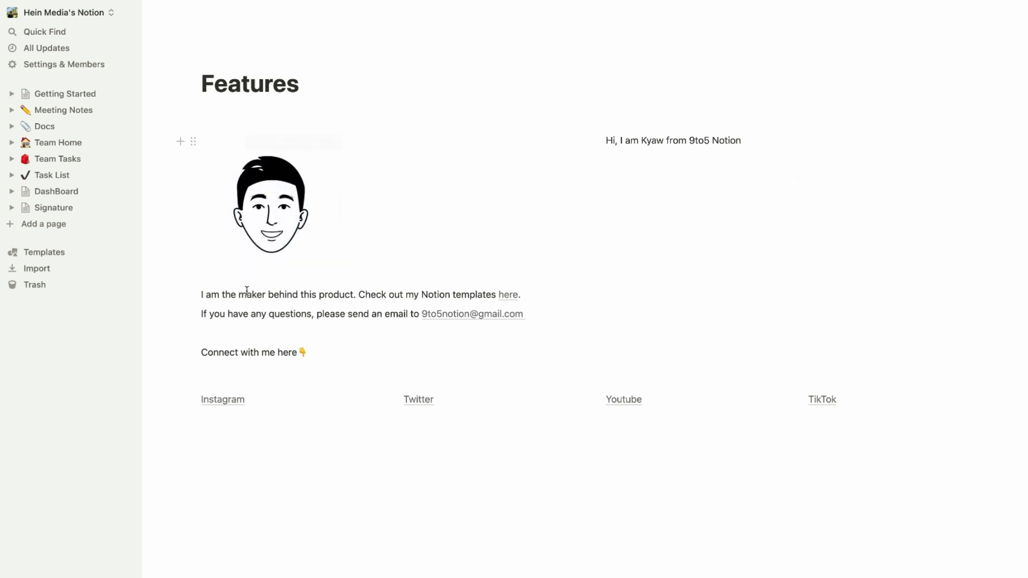
drag(191, 294, 621, 170)
drag(192, 313, 615, 210)
drag(193, 342, 600, 239)
drag(191, 342, 677, 274)
drag(192, 341, 665, 289)
drag(192, 303, 616, 284)
click(486, 285)
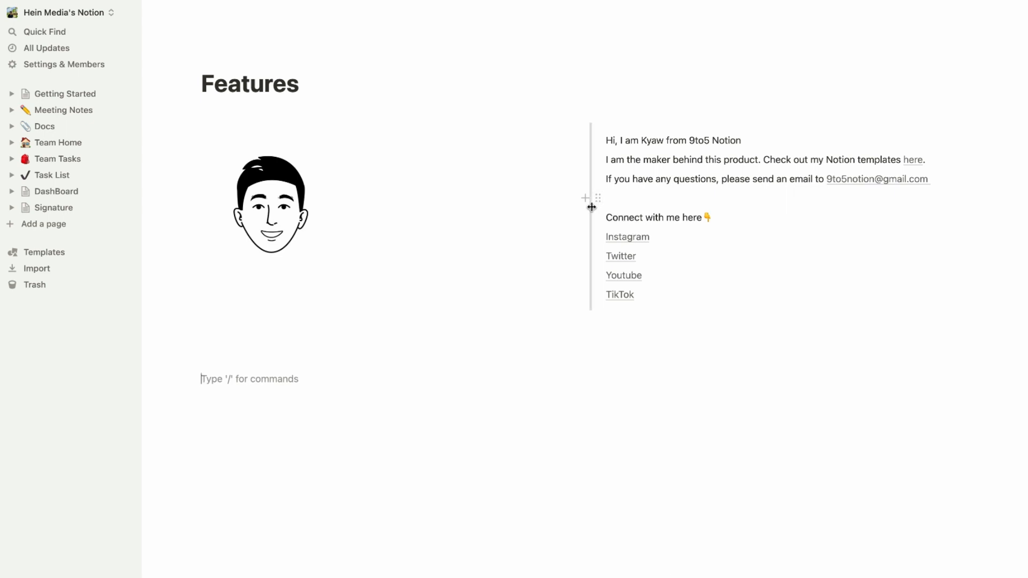
Widen the text column beside the face image and add an empty line below the columns.
click(591, 207)
drag(592, 207, 395, 211)
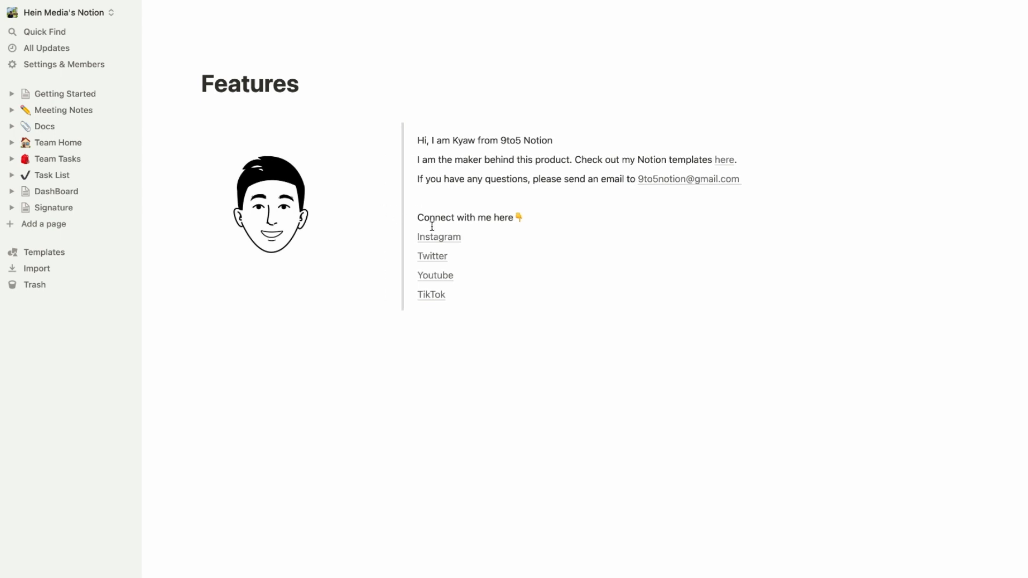
click(417, 430)
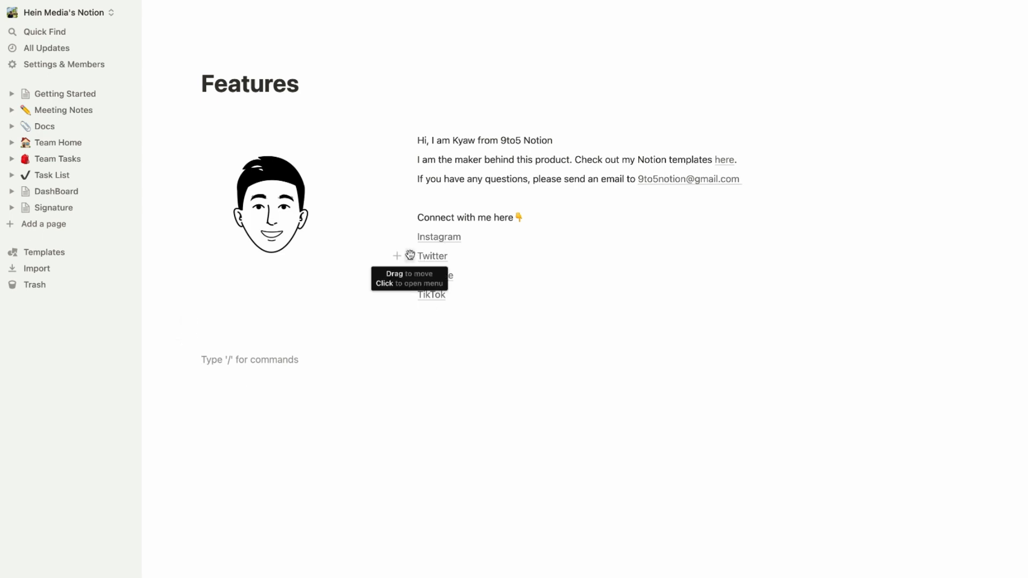
Move the Twitter, Instagram, Youtube and TikTok links onto full-width lines below the columns.
drag(411, 253, 987, 238)
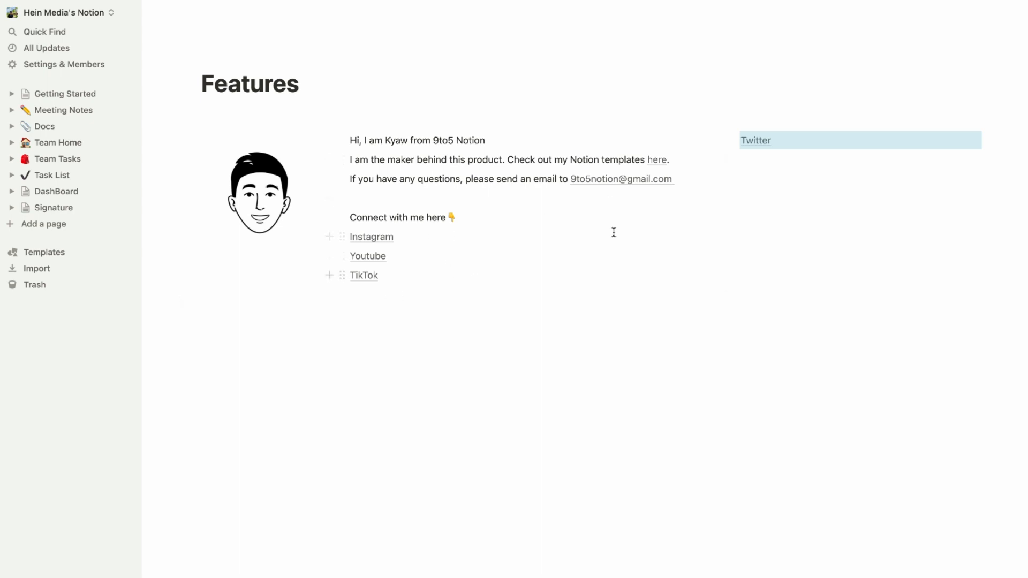
drag(740, 143, 523, 354)
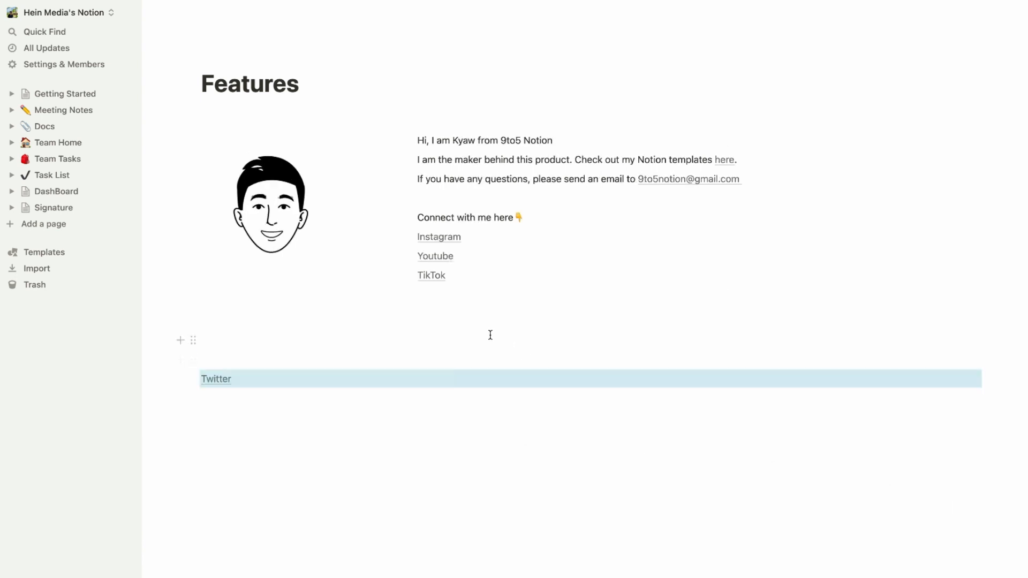
drag(408, 275, 257, 364)
drag(408, 256, 321, 348)
drag(408, 236, 299, 364)
click(234, 314)
Create a full-width 'Social Links' sub-page, then return to Features and select the four social links.
text(/)
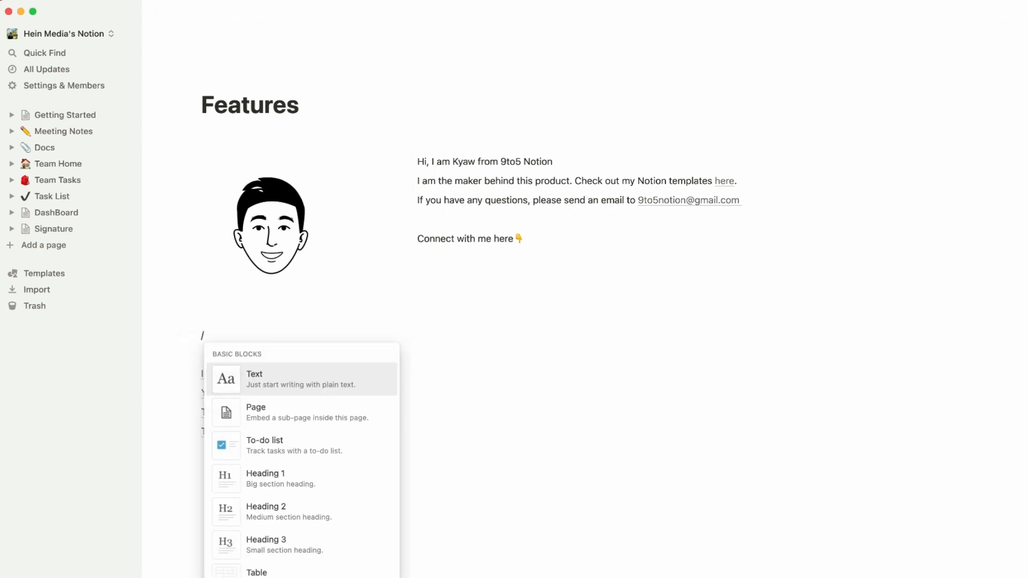
text(page)
key(Return)
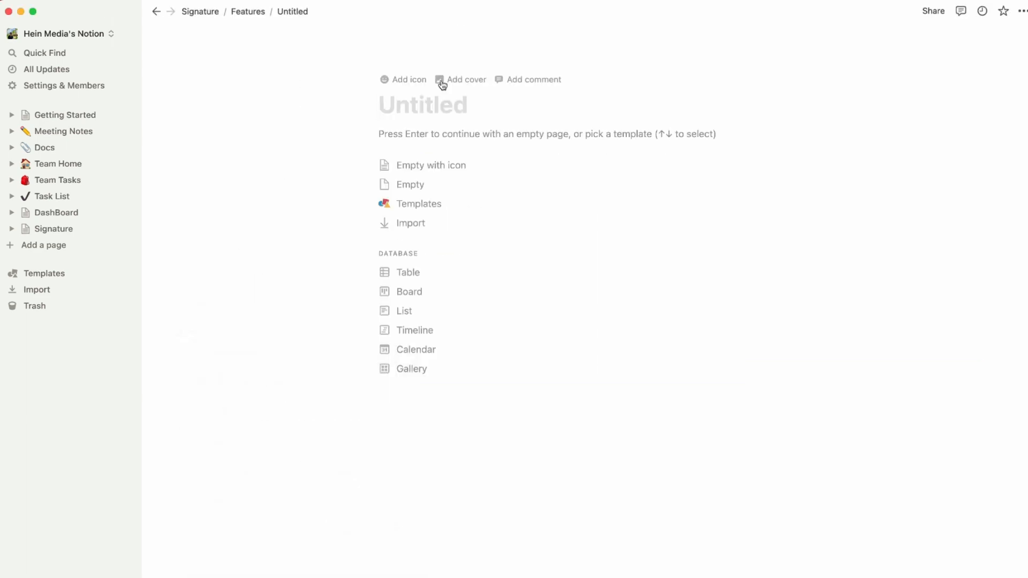
text(Social Links)
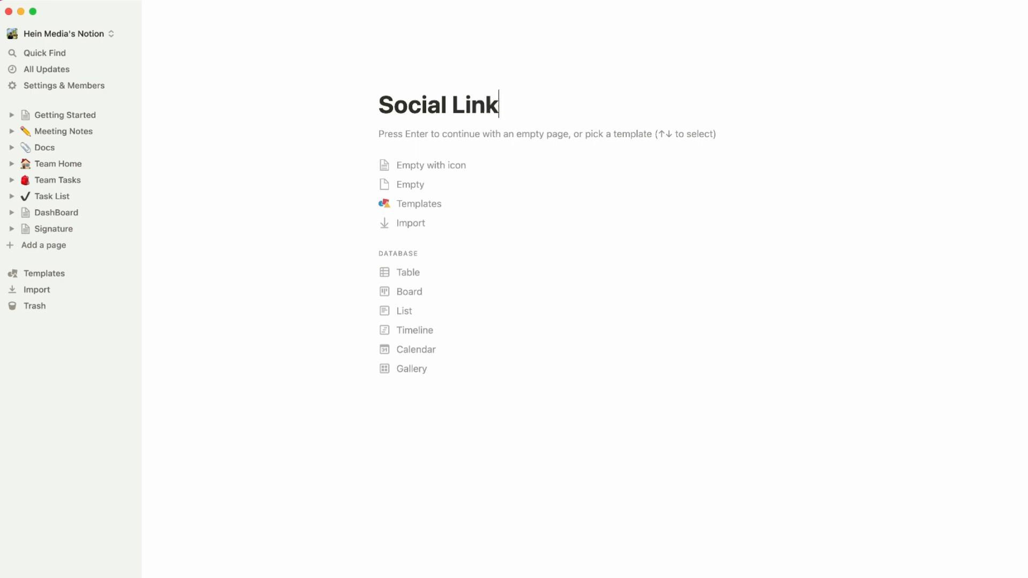
key(Return)
click(1021, 11)
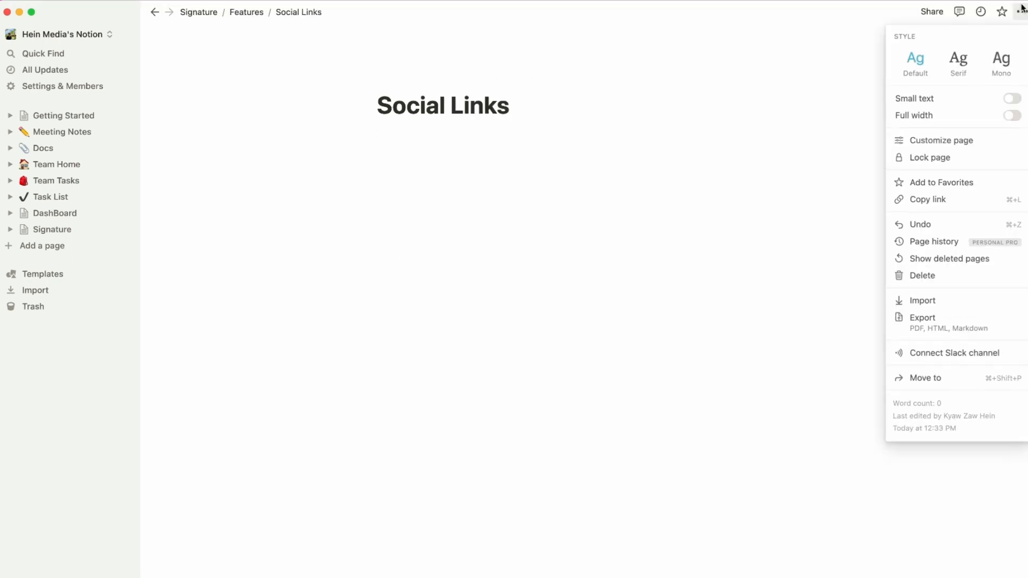
click(1019, 115)
click(527, 167)
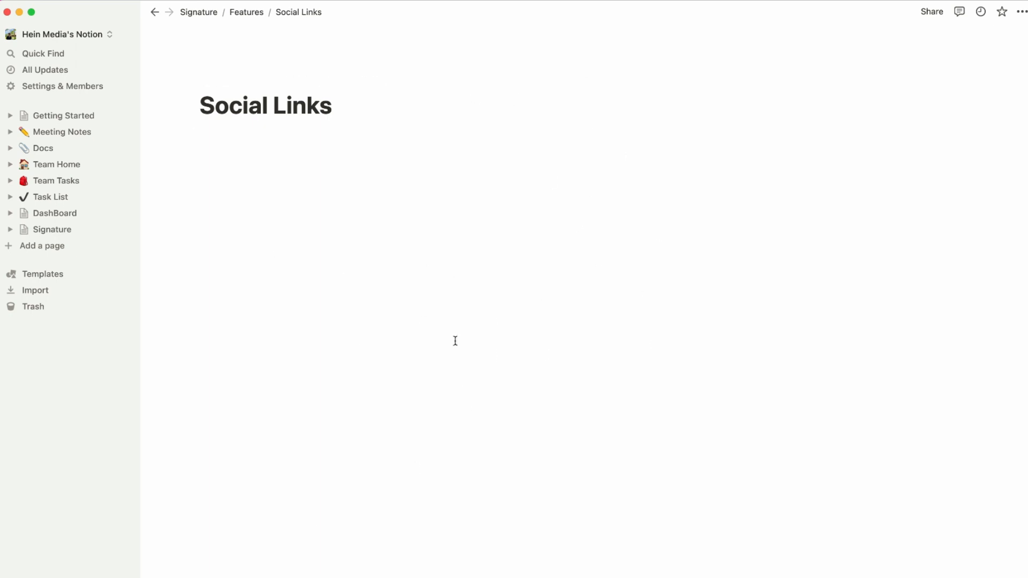
click(257, 11)
drag(269, 463, 284, 335)
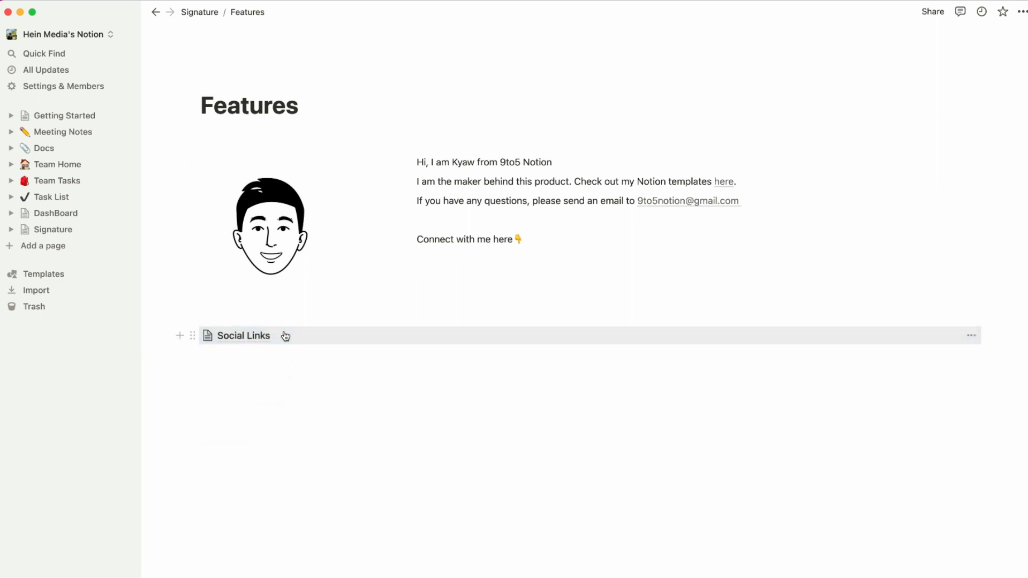
On Social Links, place Youtube, TikTok and Twitter in columns beside Instagram, then return to Features.
click(258, 337)
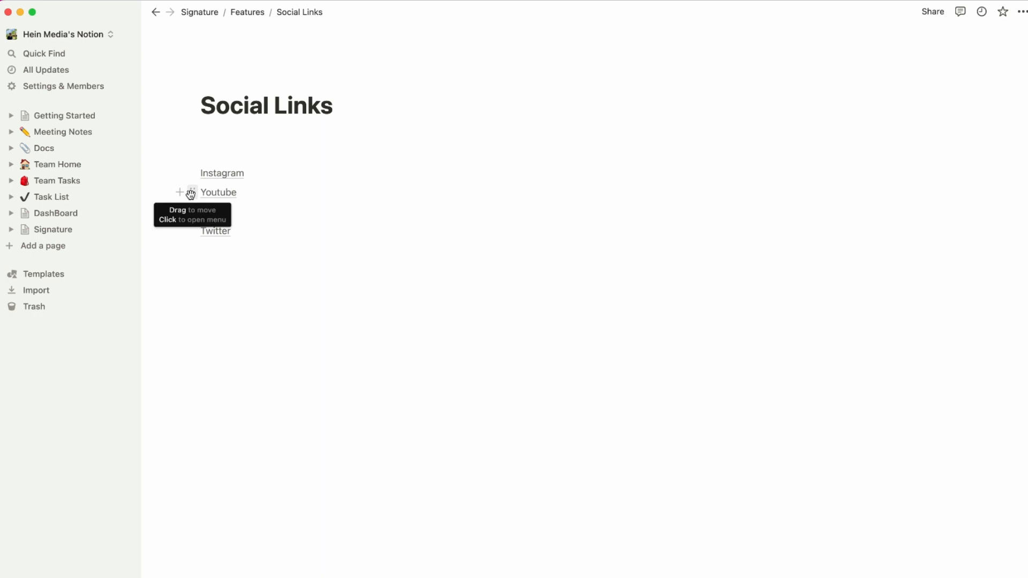
drag(192, 192, 986, 162)
drag(597, 162, 984, 188)
drag(192, 208, 993, 180)
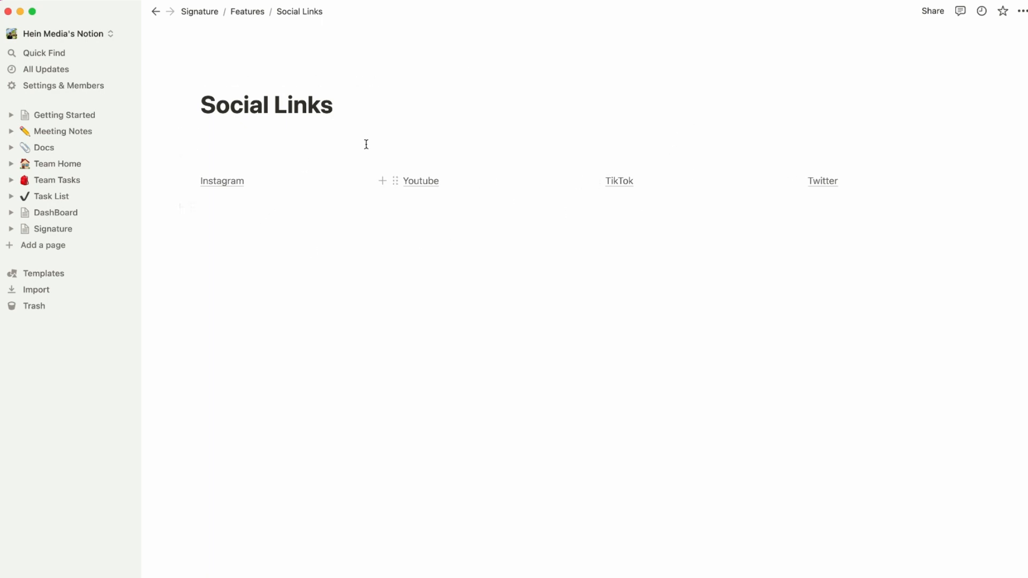
click(247, 12)
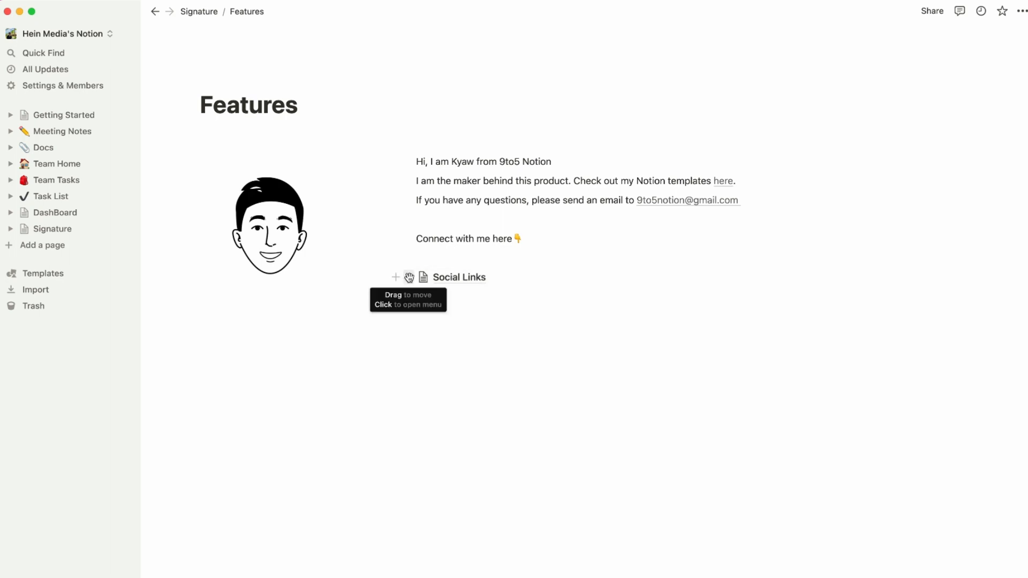
Turn the Social Links sub-page into inline links and add an empty line below them.
click(409, 277)
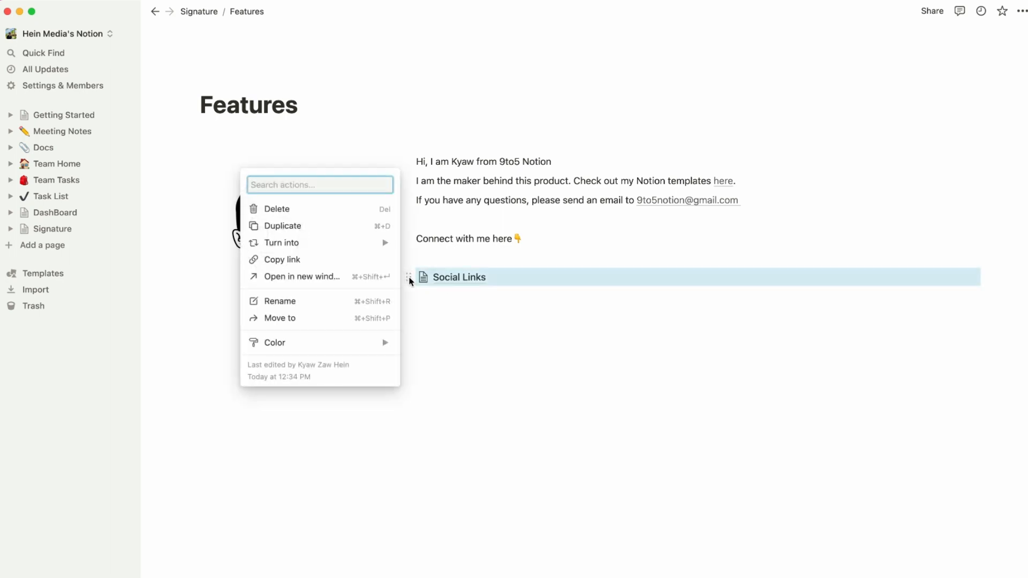
mouse_move(321, 242)
click(466, 109)
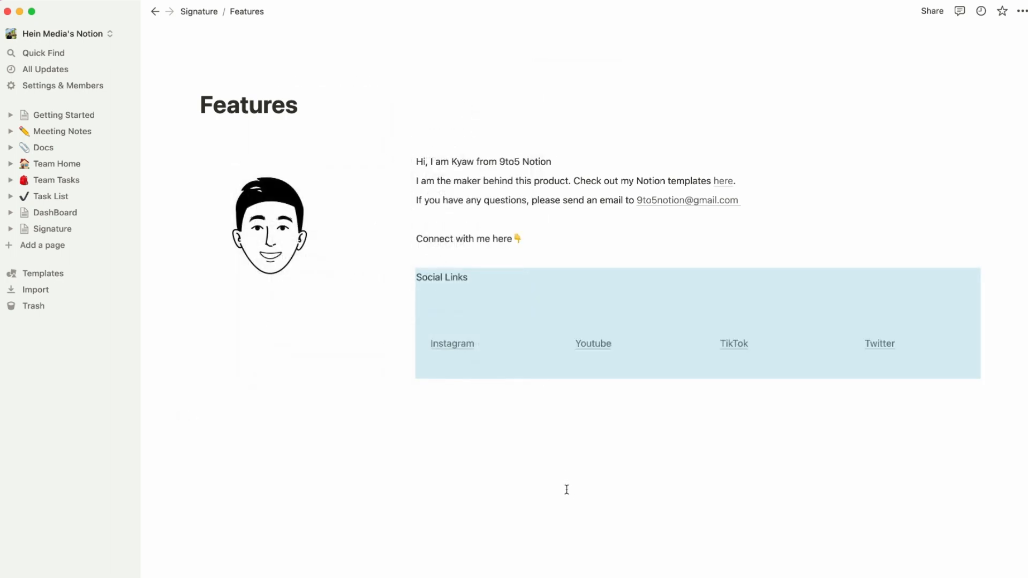
click(565, 489)
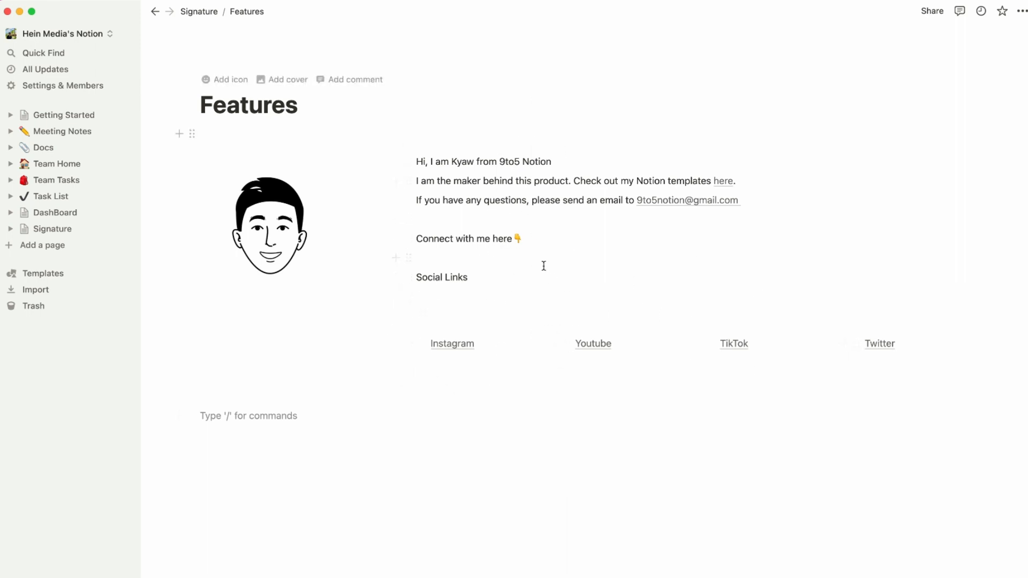
Delete the Social Links label and the leftover empty lines above the social links.
drag(469, 277, 418, 275)
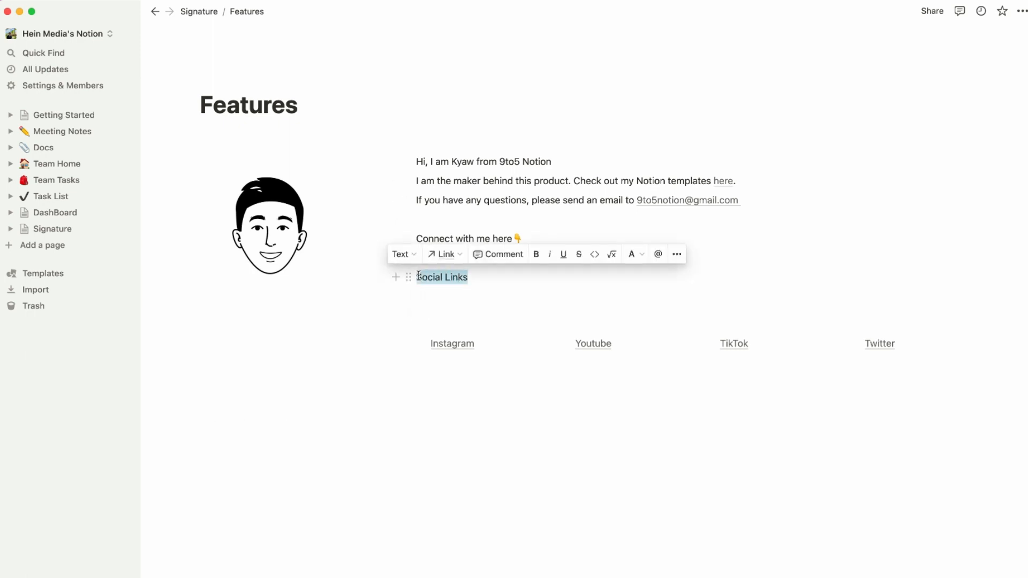
key(BackSpace)
key(Delete)
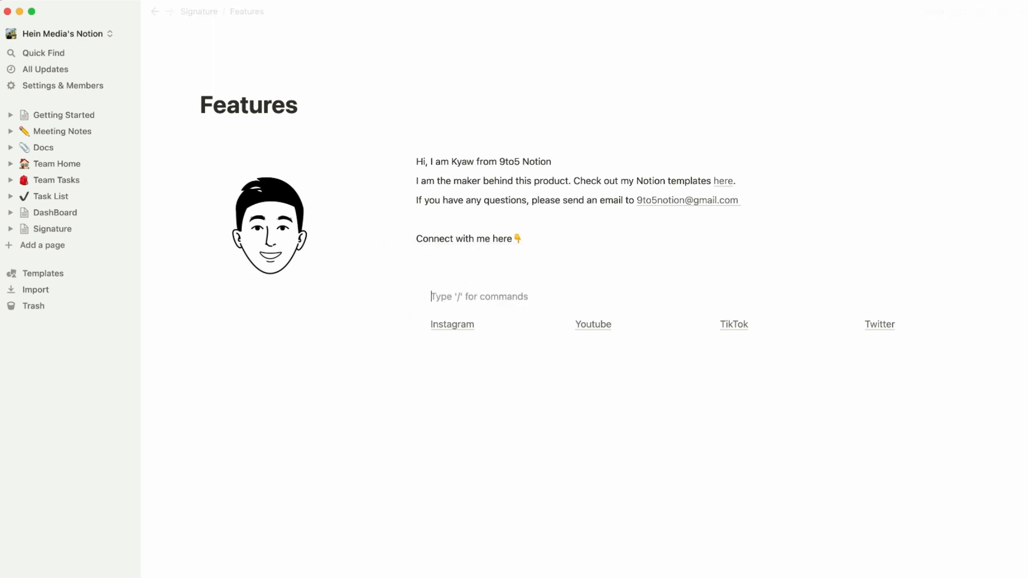
key(BackSpace)
key(BackSpace)
click(573, 338)
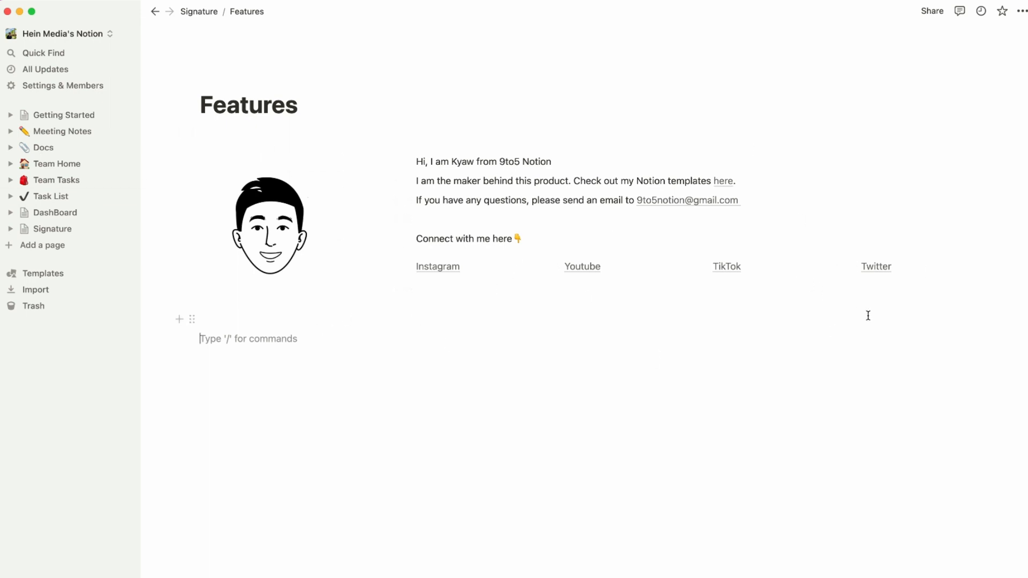
Create a new blank page and select all the signature content blocks on Features.
click(37, 250)
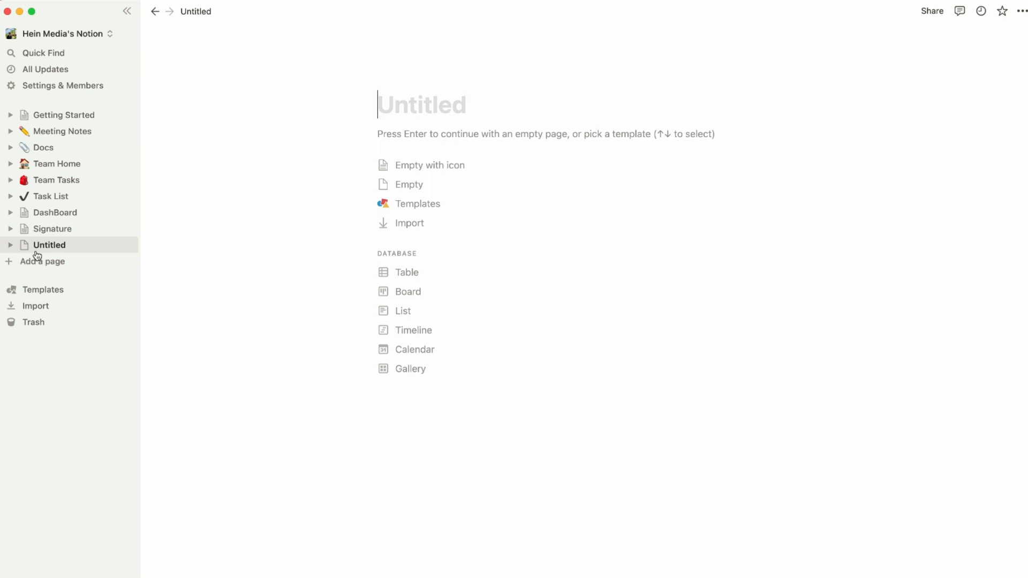
click(65, 228)
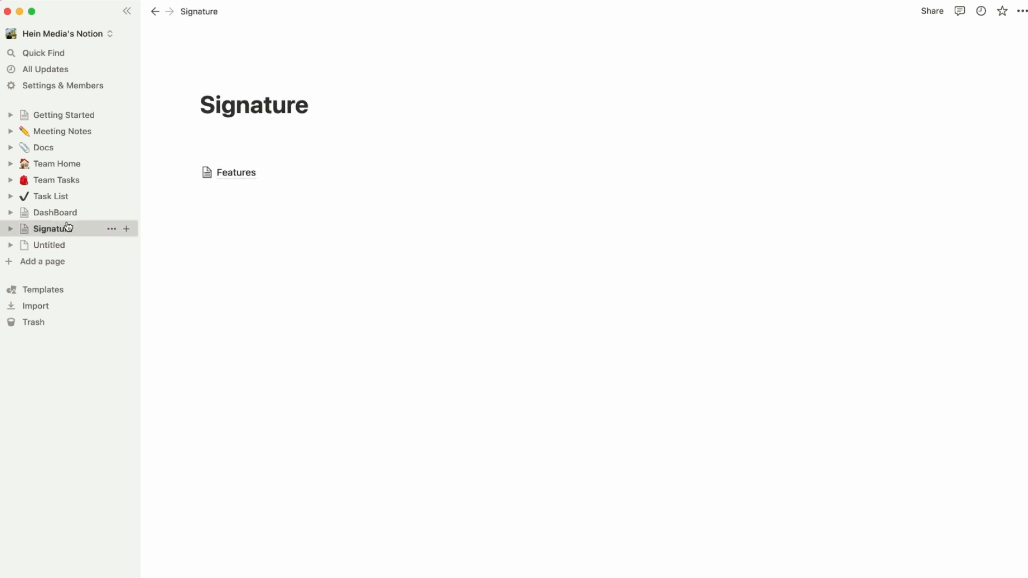
click(244, 179)
drag(219, 386, 233, 323)
click(231, 360)
click(207, 368)
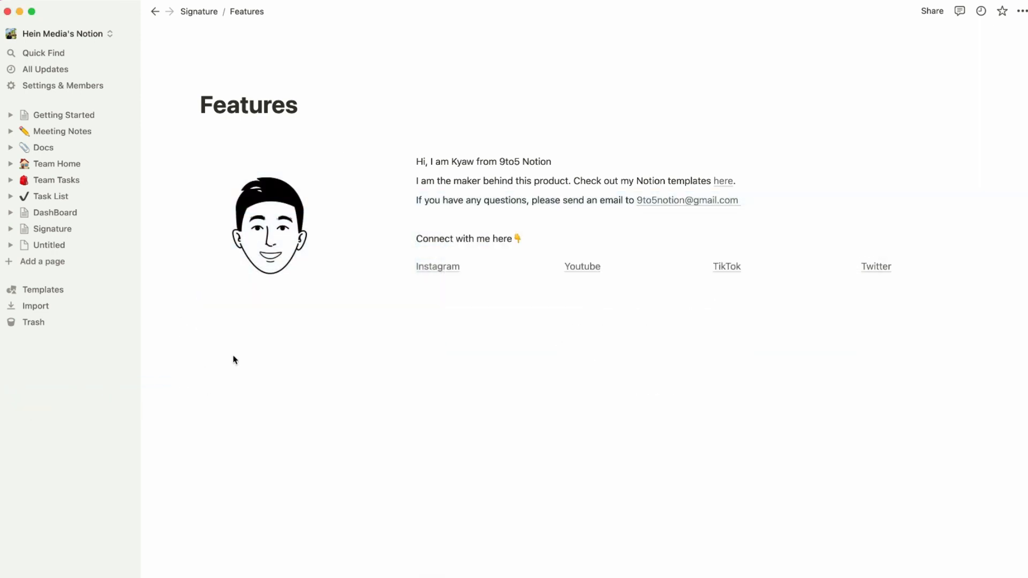
drag(233, 355, 969, 161)
click(438, 386)
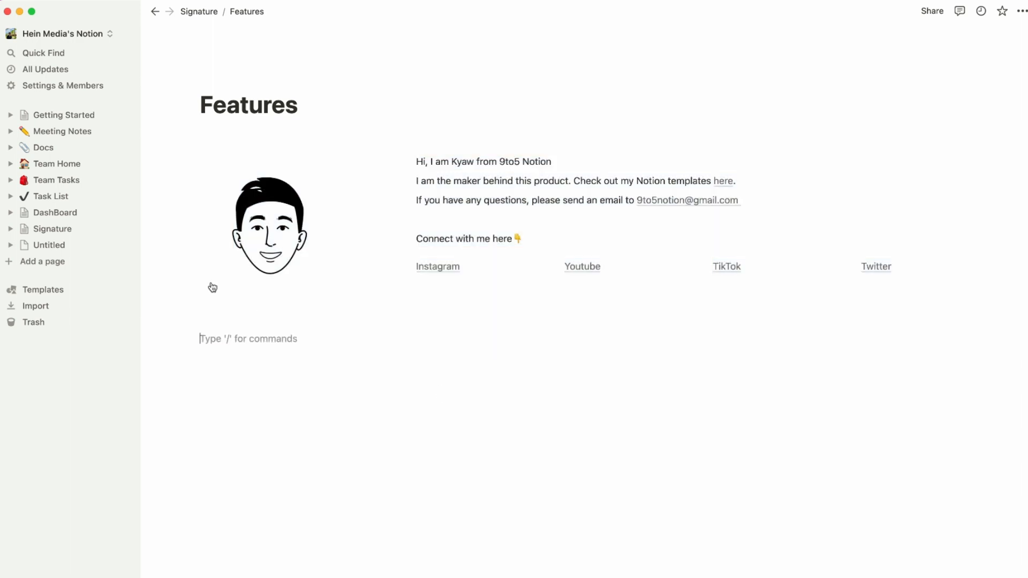
Title the new page 'Sample', paste the signature content into it, then go back to Signature.
click(55, 245)
click(432, 128)
click(433, 108)
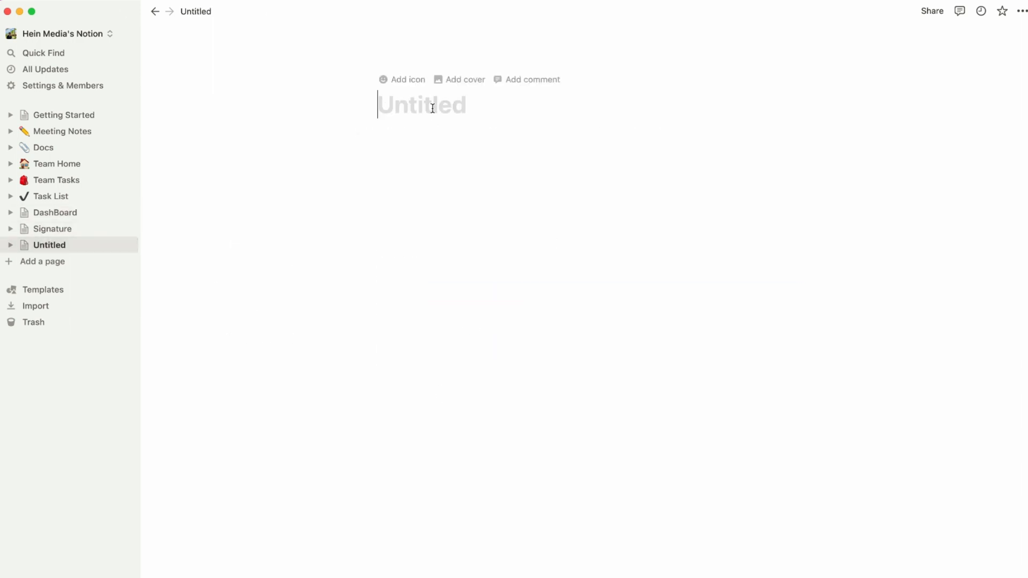
text(E)
key(BackSpace)
text(Sample)
key(Return)
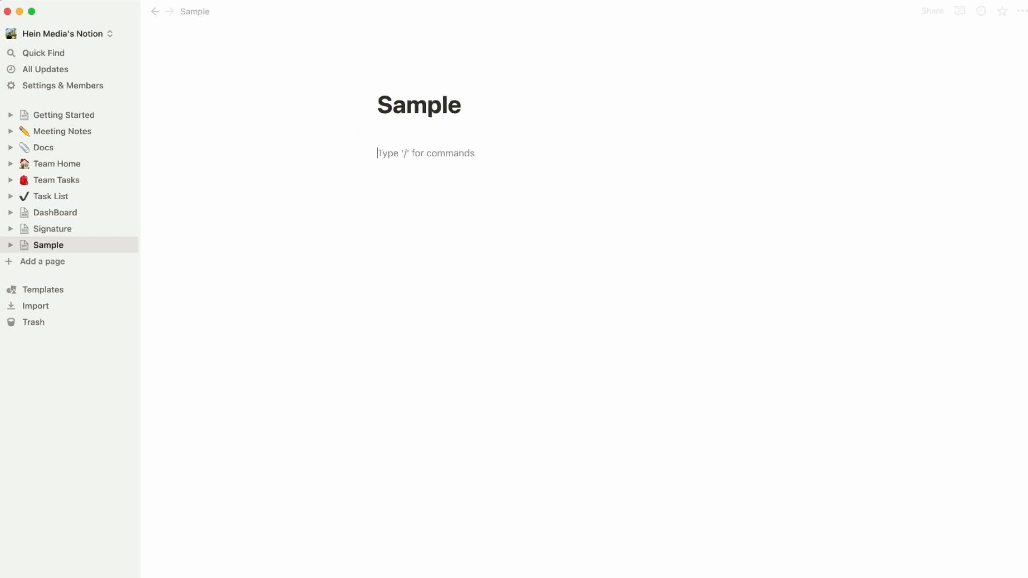
key(cmd+v)
click(773, 223)
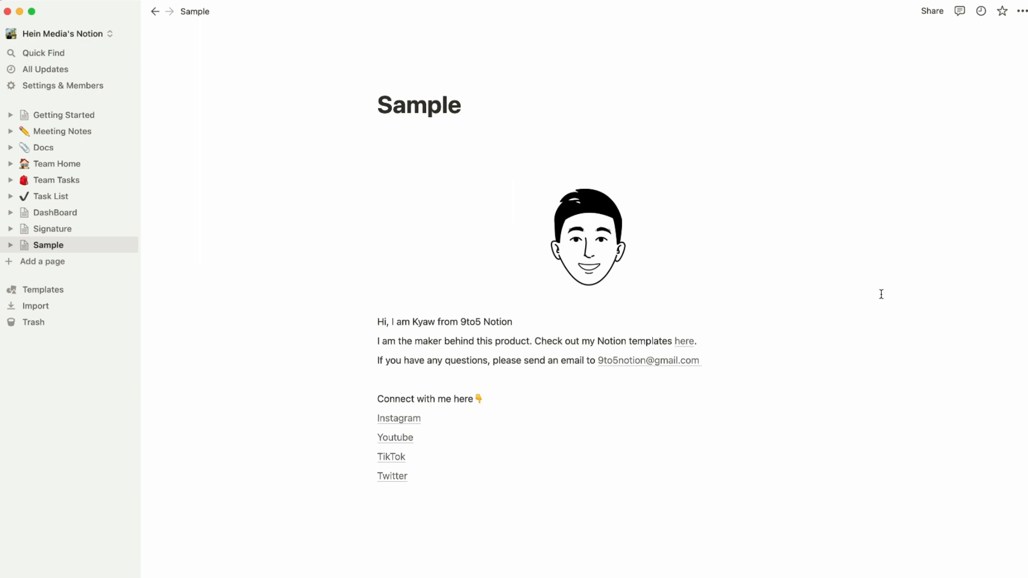
click(69, 232)
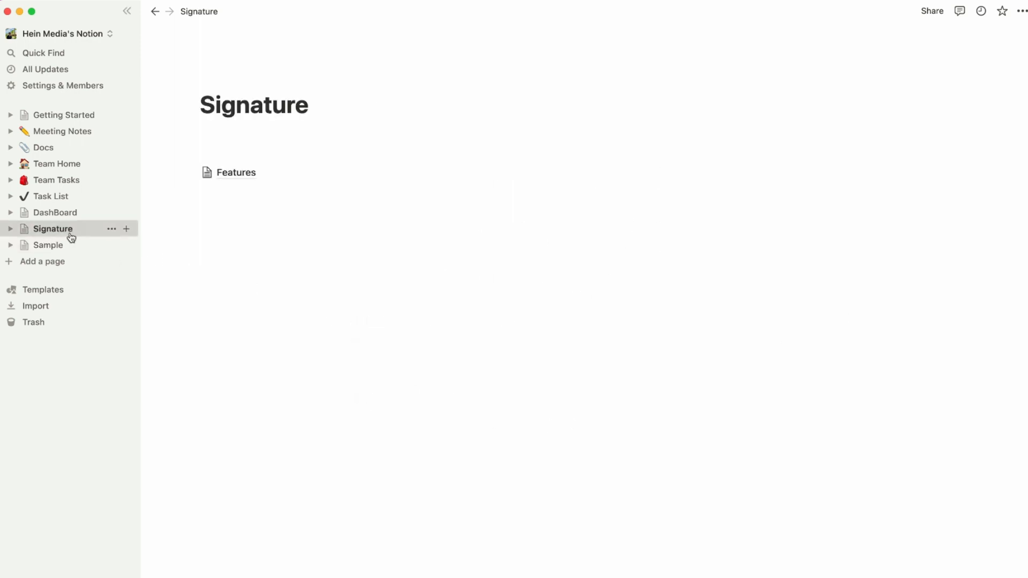
Check Features, then on Signature add a new line under the Features link and type /sy.
click(246, 174)
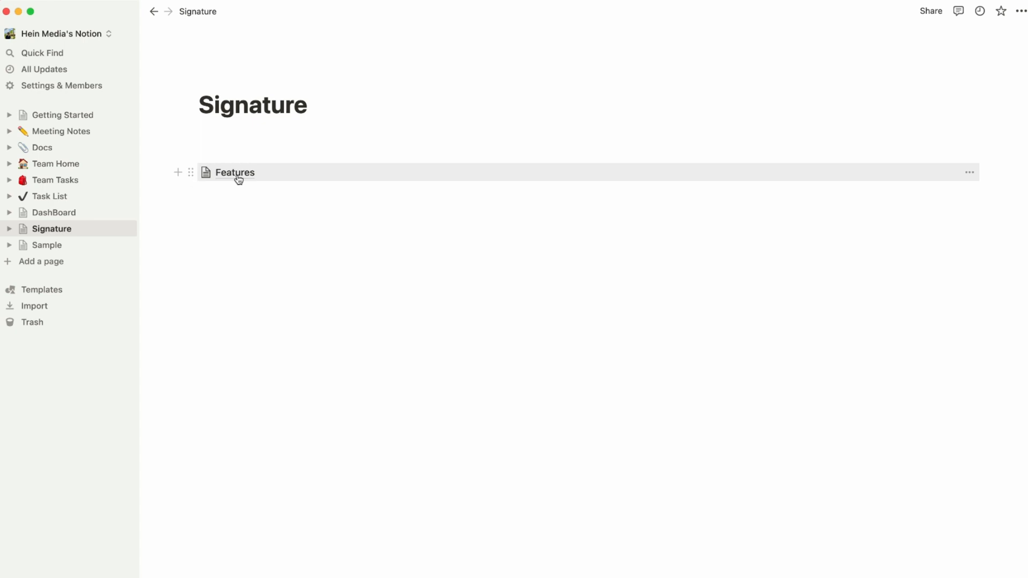
click(249, 177)
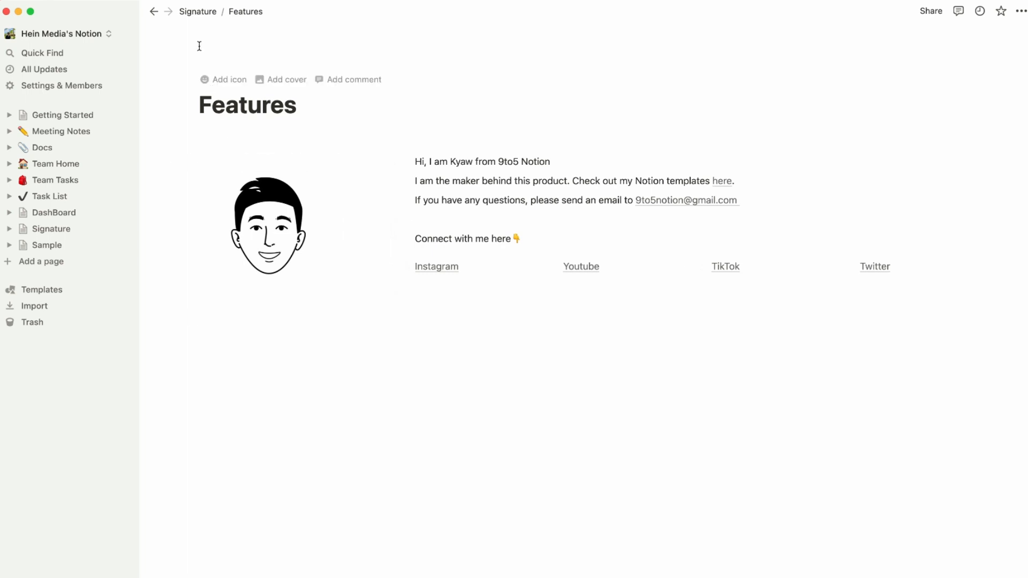
click(197, 11)
click(247, 192)
key(Return)
text(/)
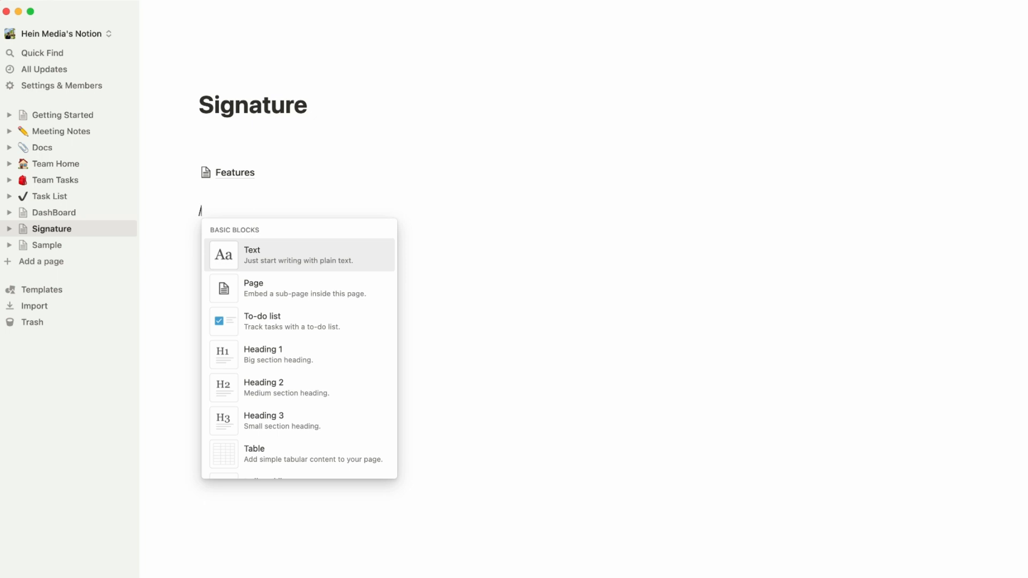
text(sync)
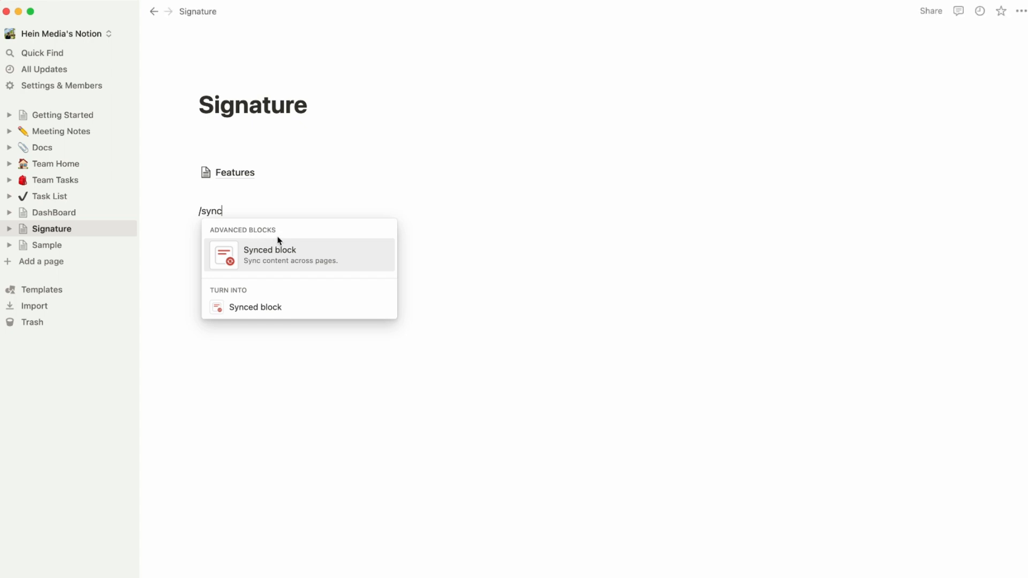
Wrap the Features link in a new synced block, remove its empty line, and verify Features.
click(281, 258)
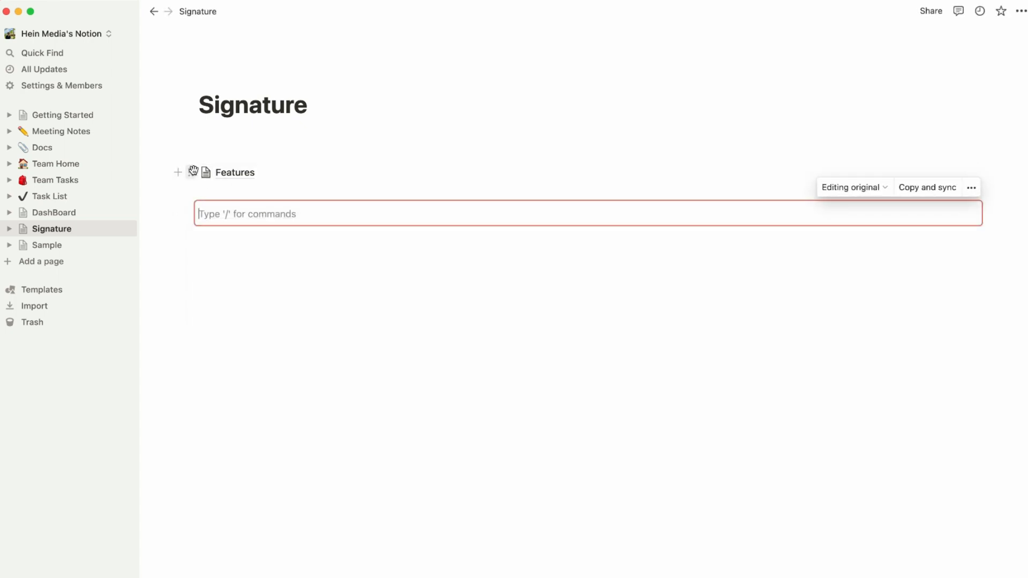
drag(190, 172, 213, 212)
key(BackSpace)
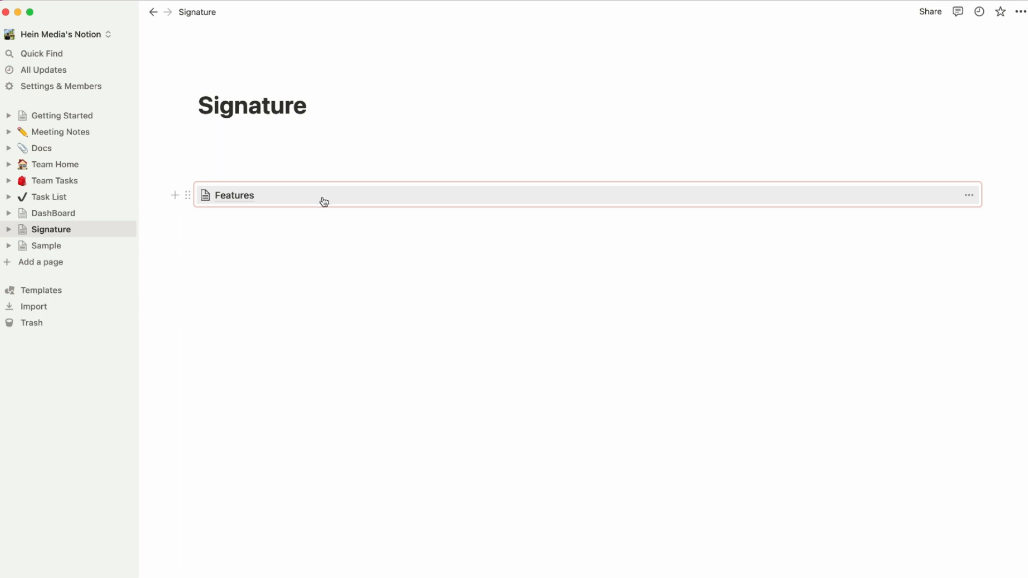
click(326, 217)
click(249, 197)
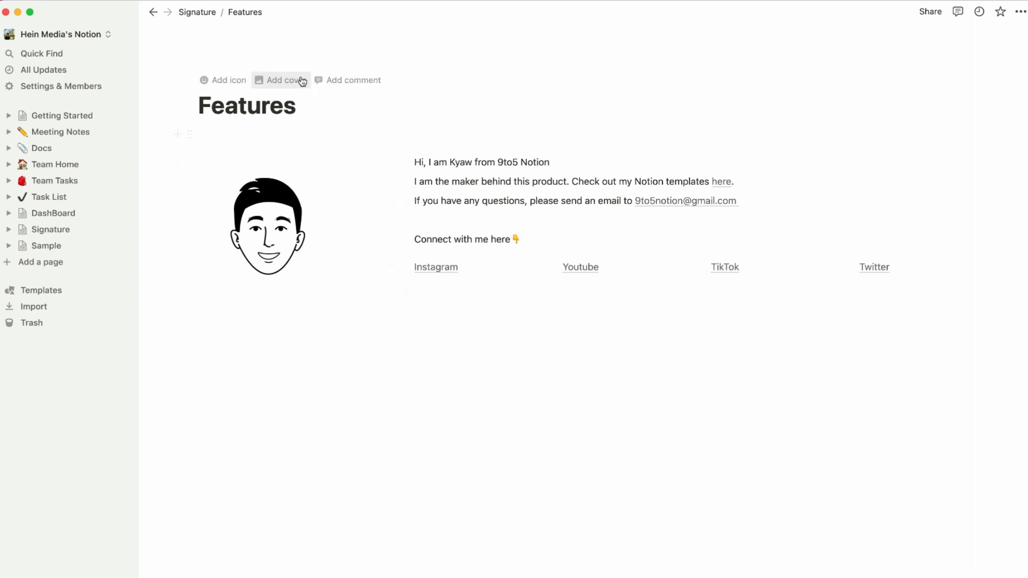
click(206, 12)
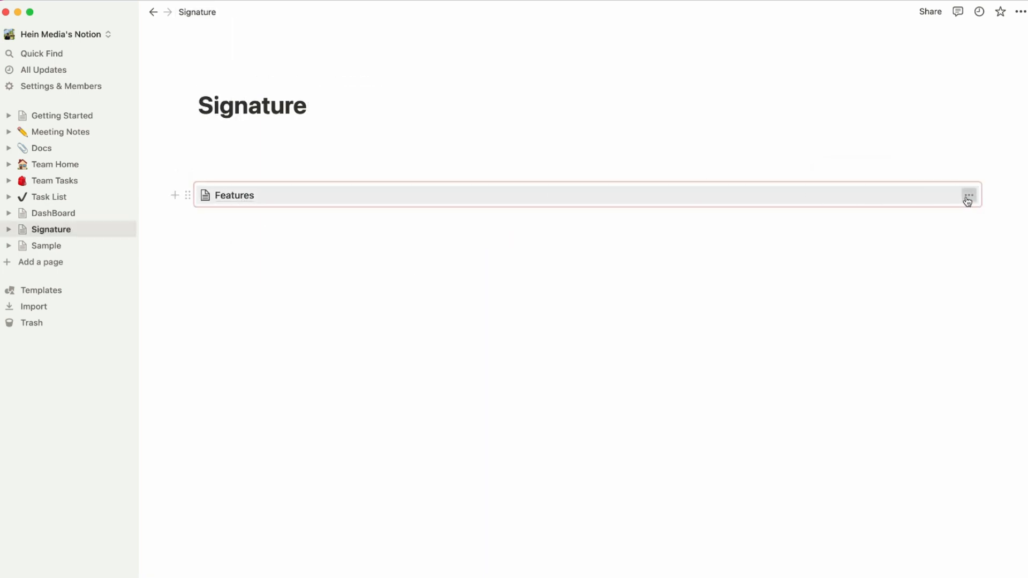
Turn the Features link block inside the synced block into inline text.
click(967, 199)
mouse_move(959, 273)
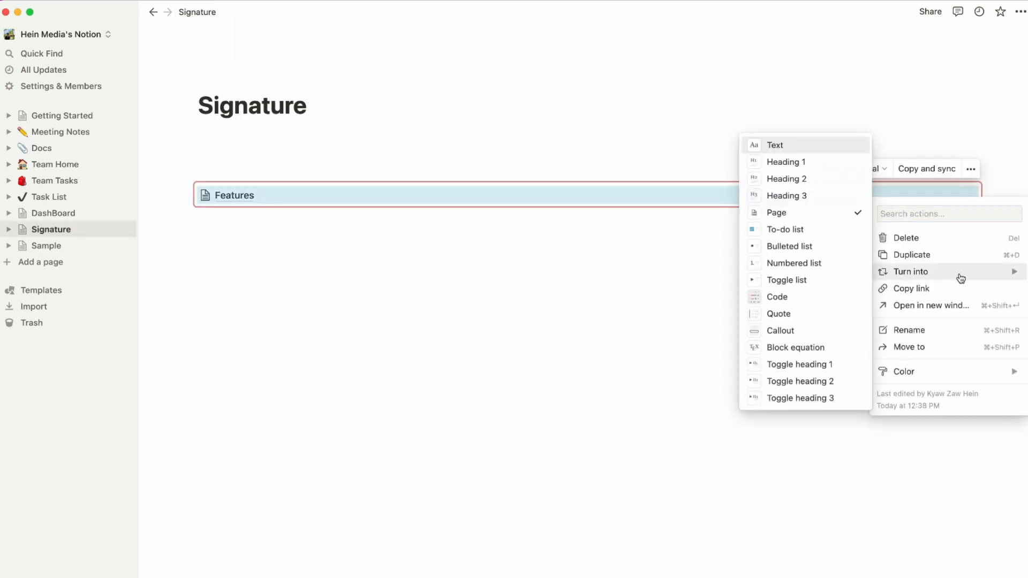
click(824, 149)
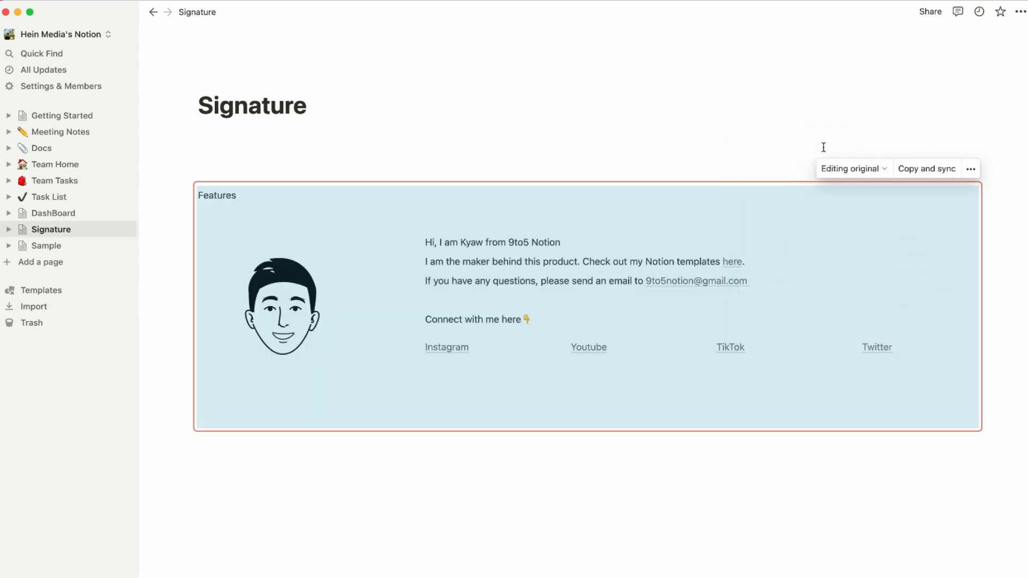
click(646, 544)
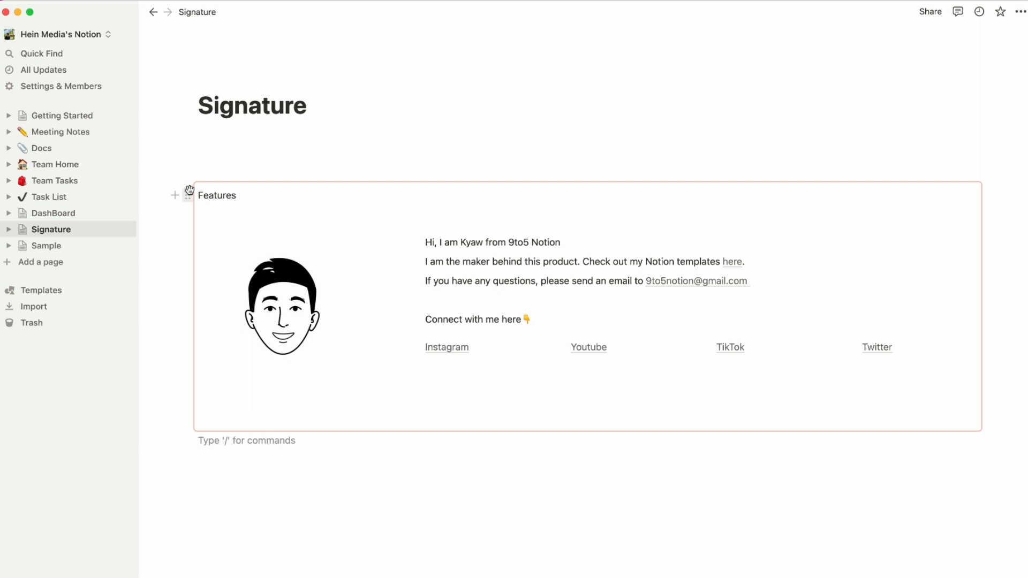
Delete the leftover 'Features' title and the extra empty lines in the synced block.
double_click(208, 194)
key(BackSpace)
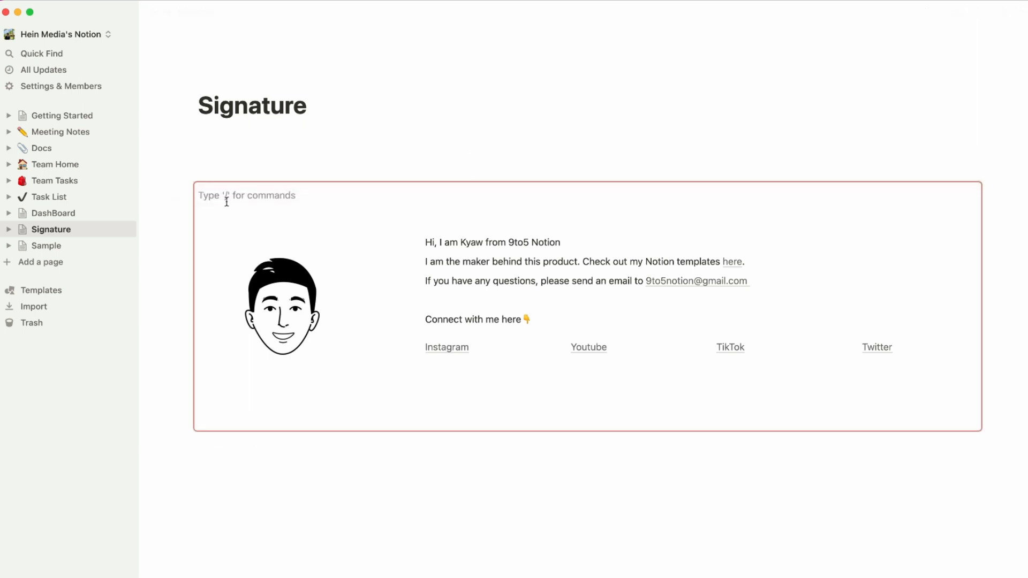
key(BackSpace)
click(438, 384)
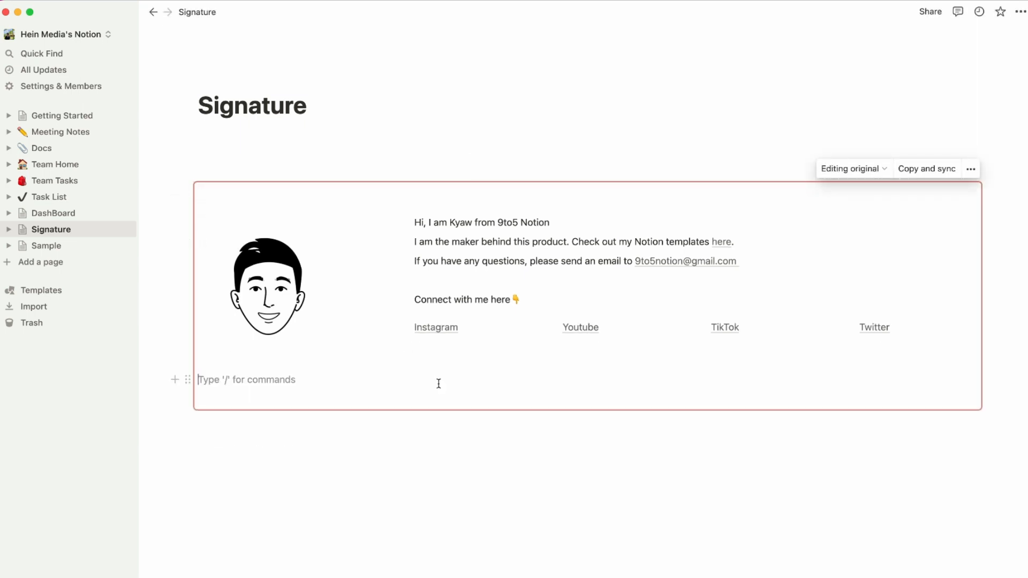
key(Return)
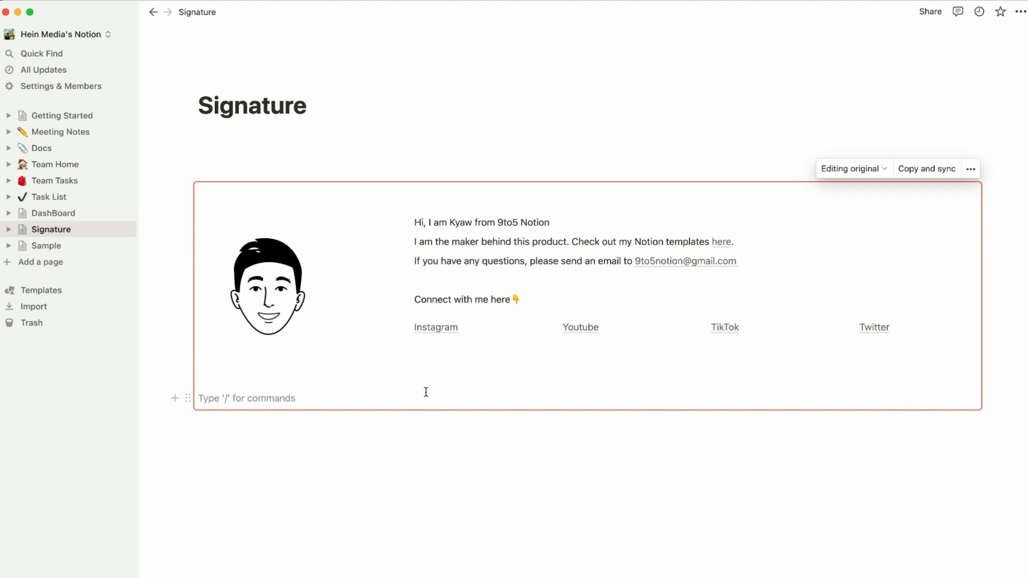
key(BackSpace)
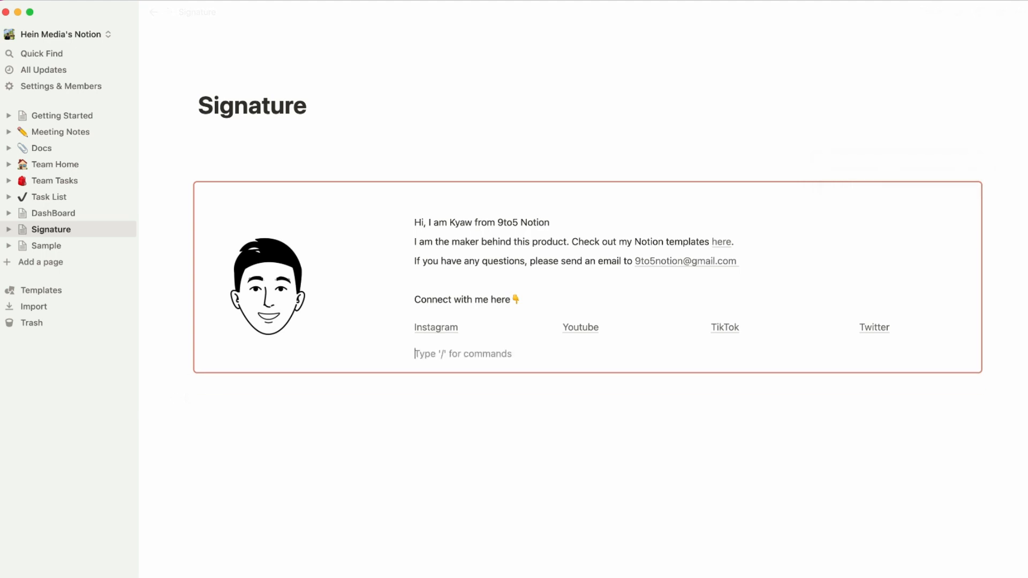
click(338, 508)
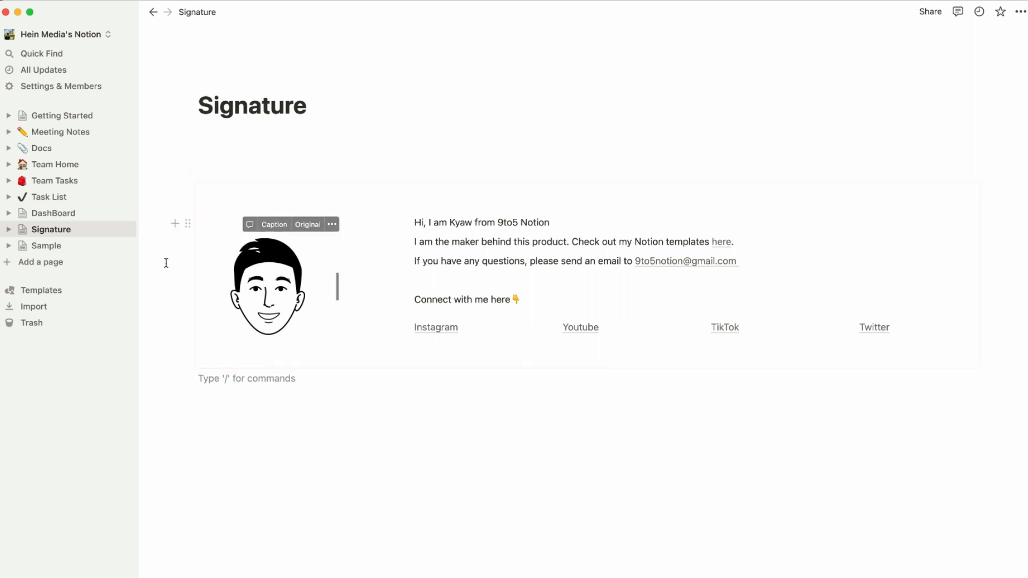
Add a new page titled 'Example' to the workspace.
click(52, 262)
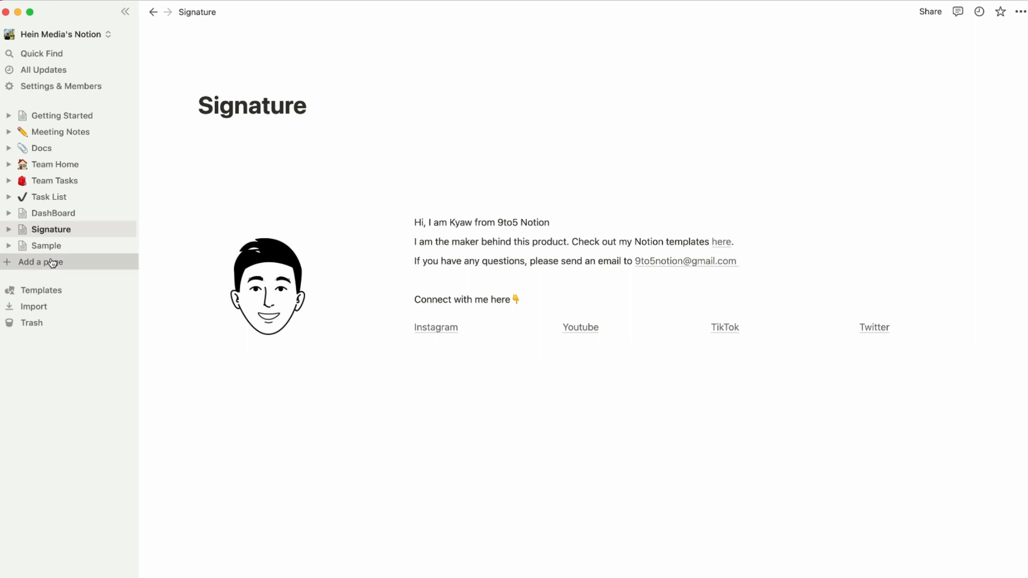
text(Example)
key(Return)
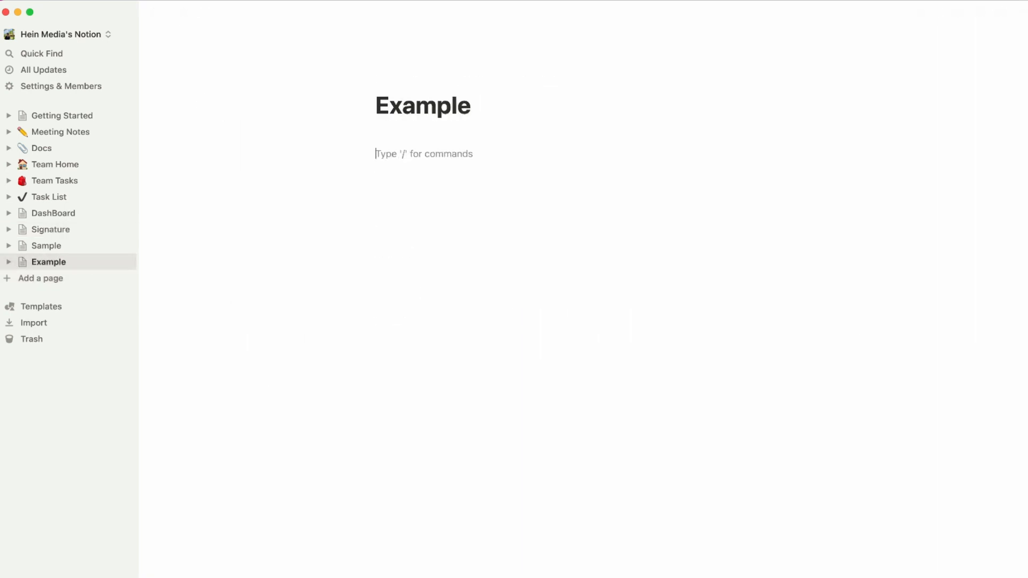
On the Signature page, copy the synced signature block with 'Copy and sync'.
click(53, 236)
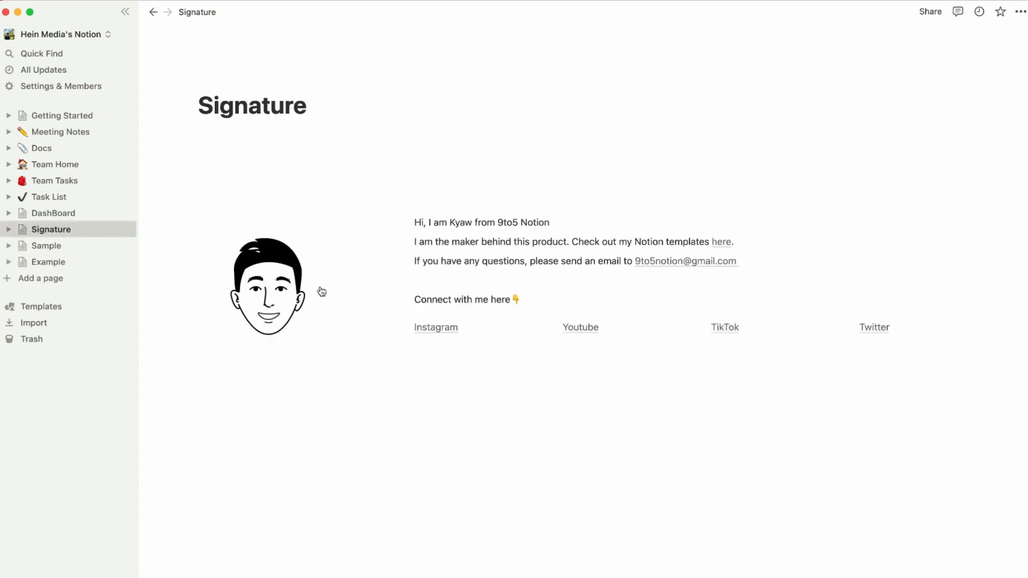
click(592, 451)
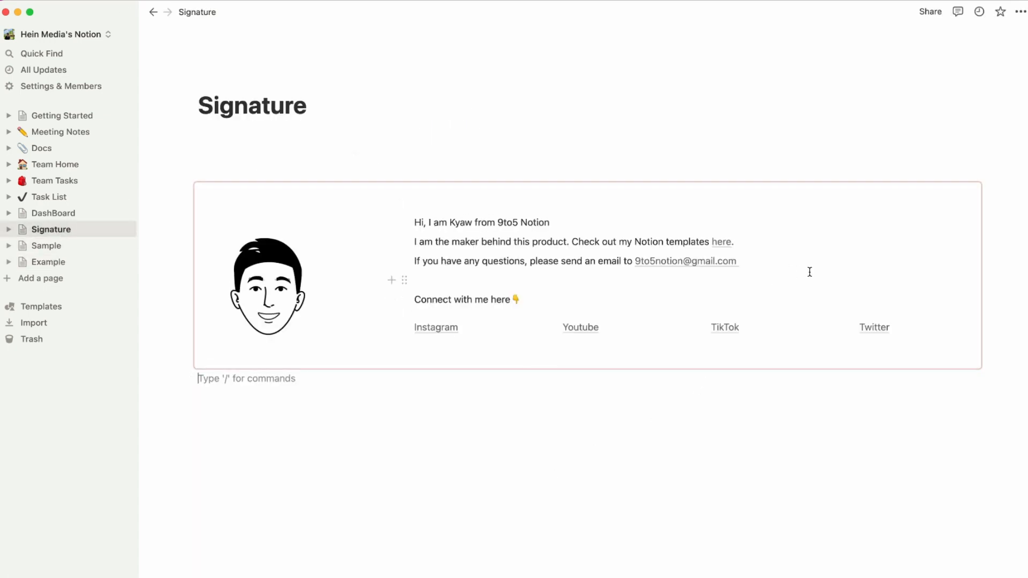
click(844, 250)
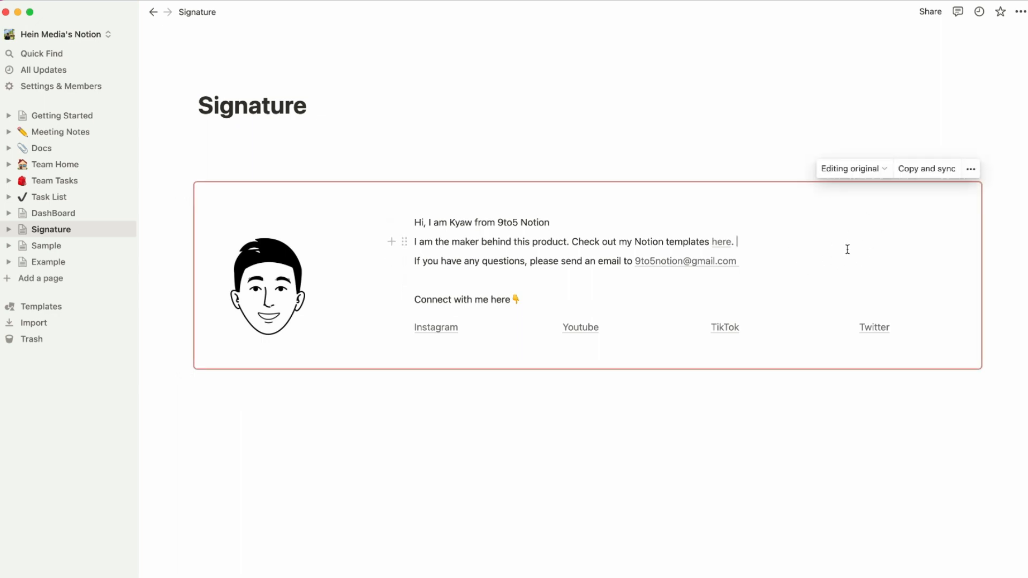
click(934, 176)
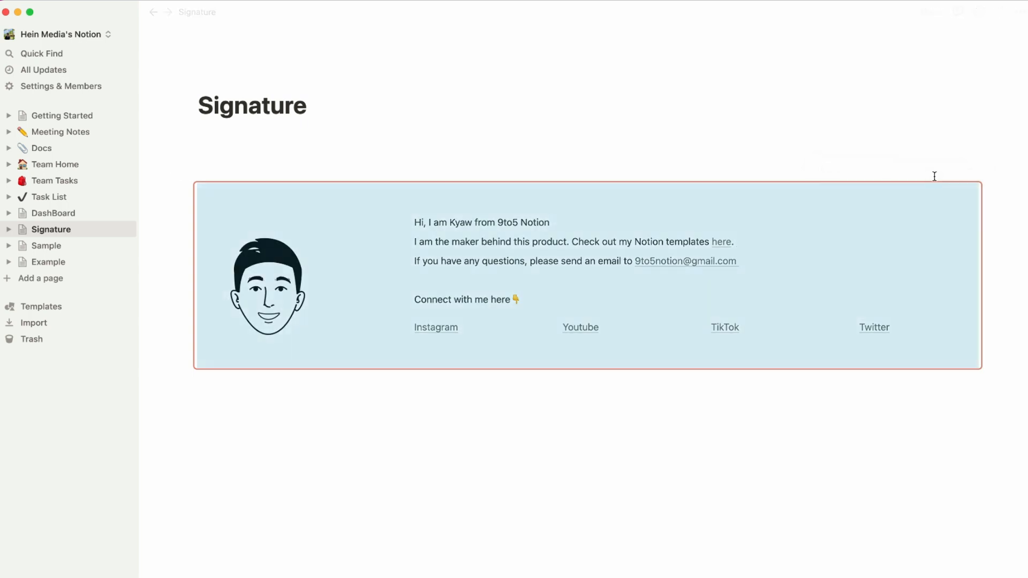
Paste the synced signature block into the Example page.
click(49, 261)
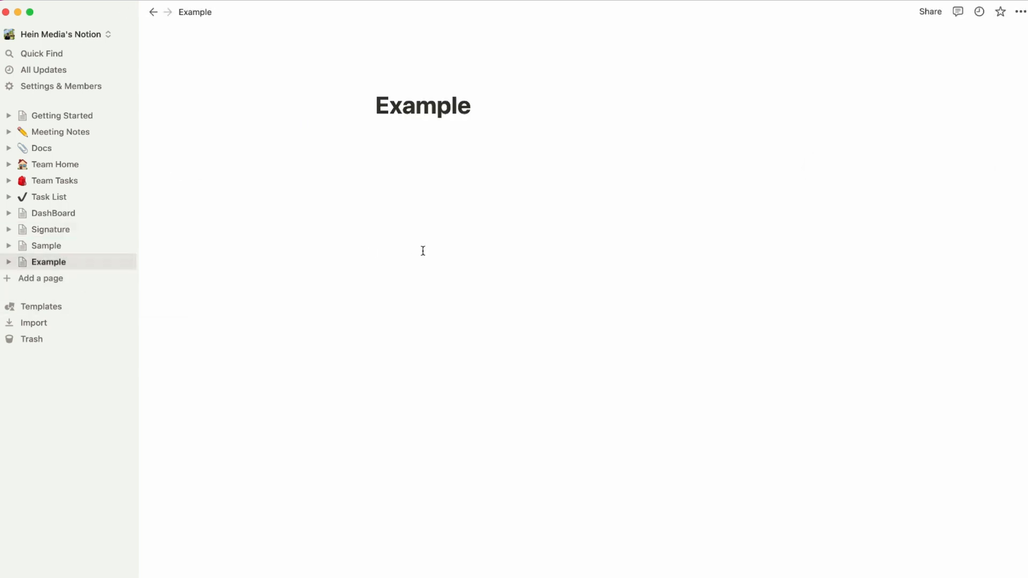
click(450, 142)
key(Return)
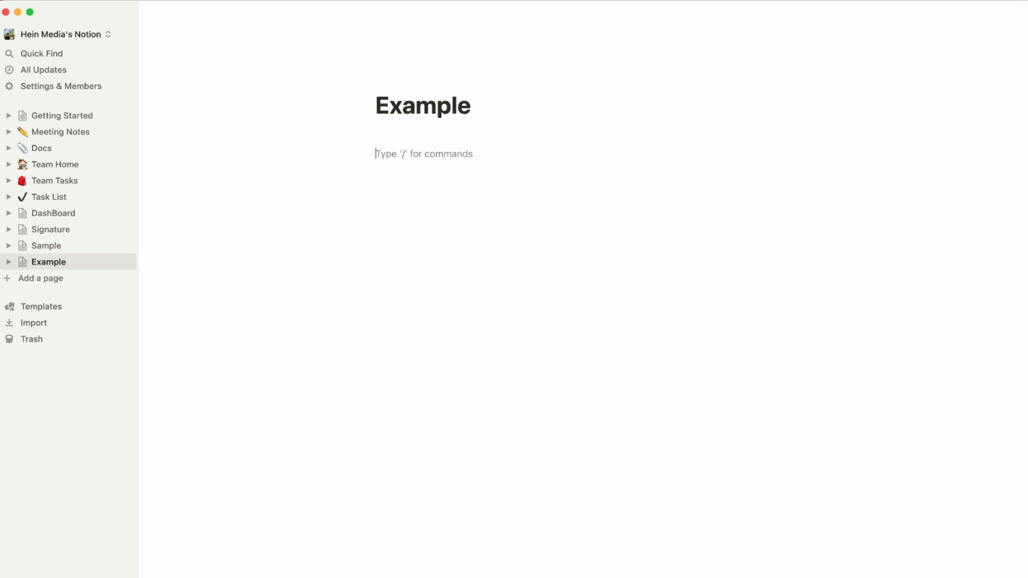
key(super+v)
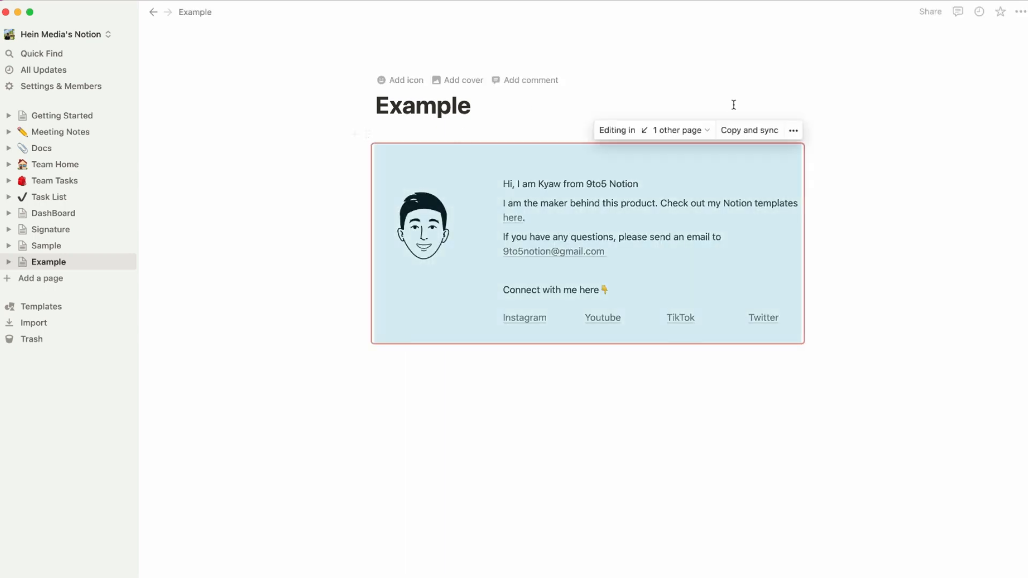
Switch the Example page to full width.
click(1020, 12)
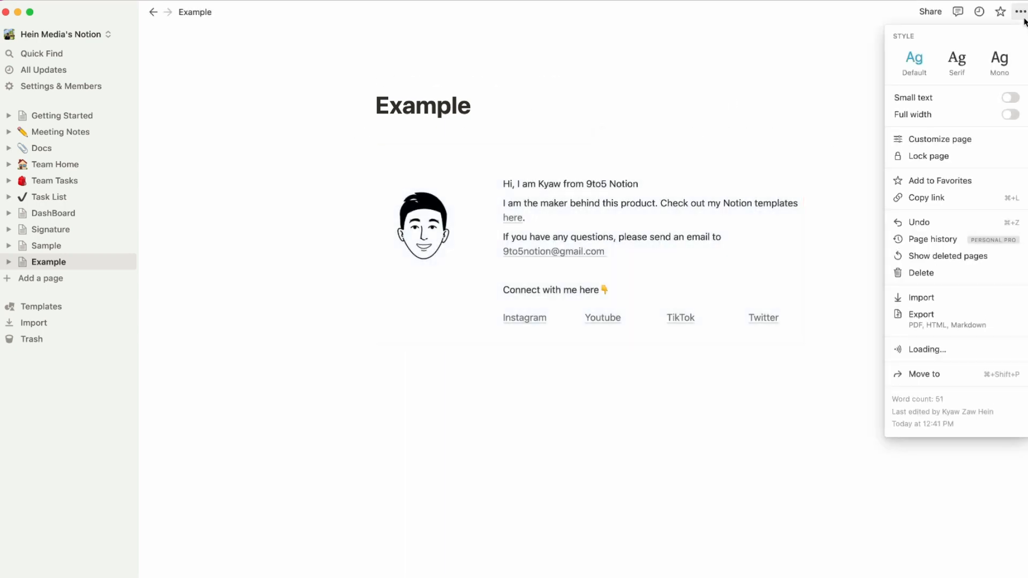
click(1010, 115)
click(651, 460)
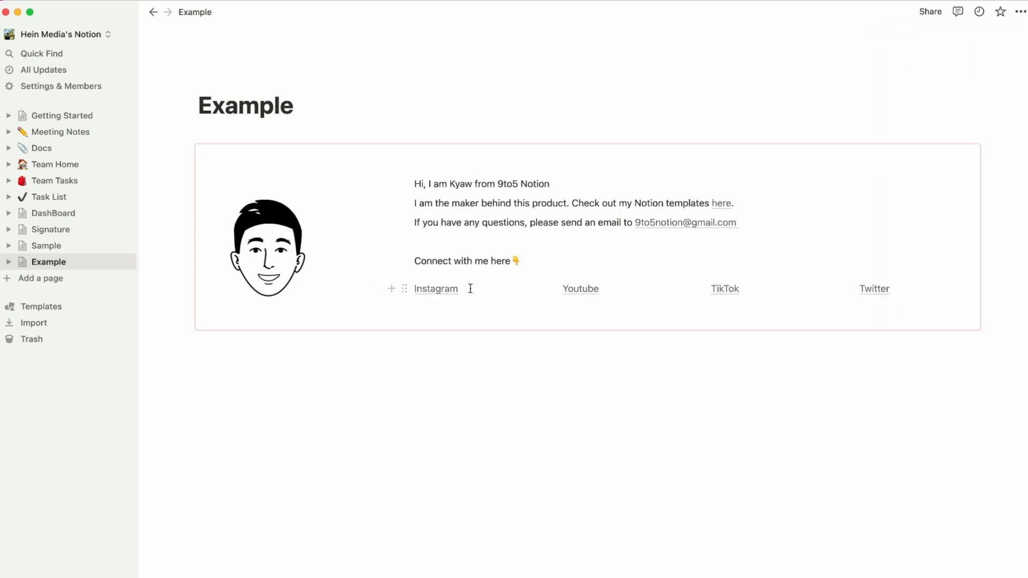
click(833, 339)
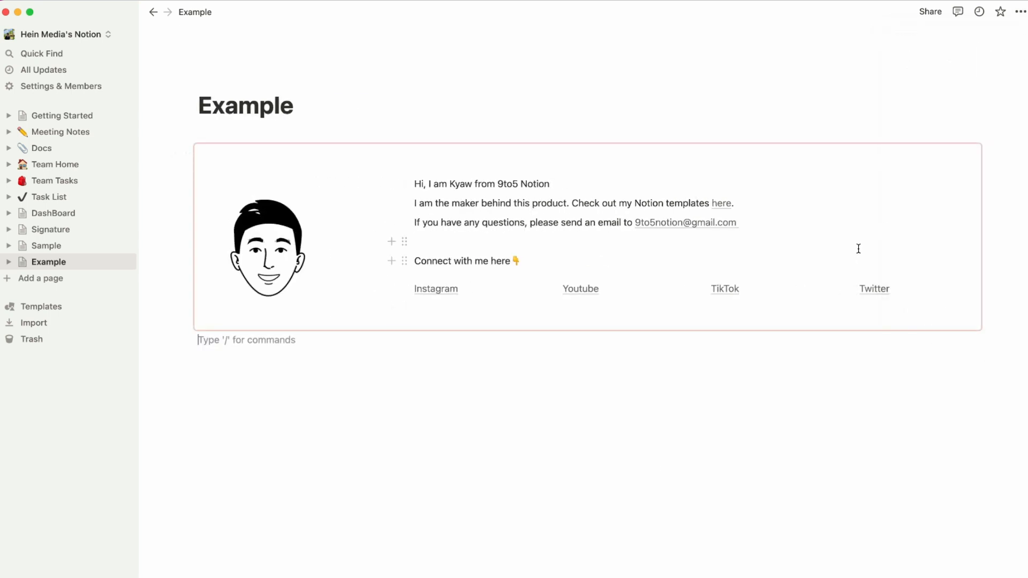
From the Signature page's synced block, follow the '1 other page' list to its copy on Example.
click(95, 230)
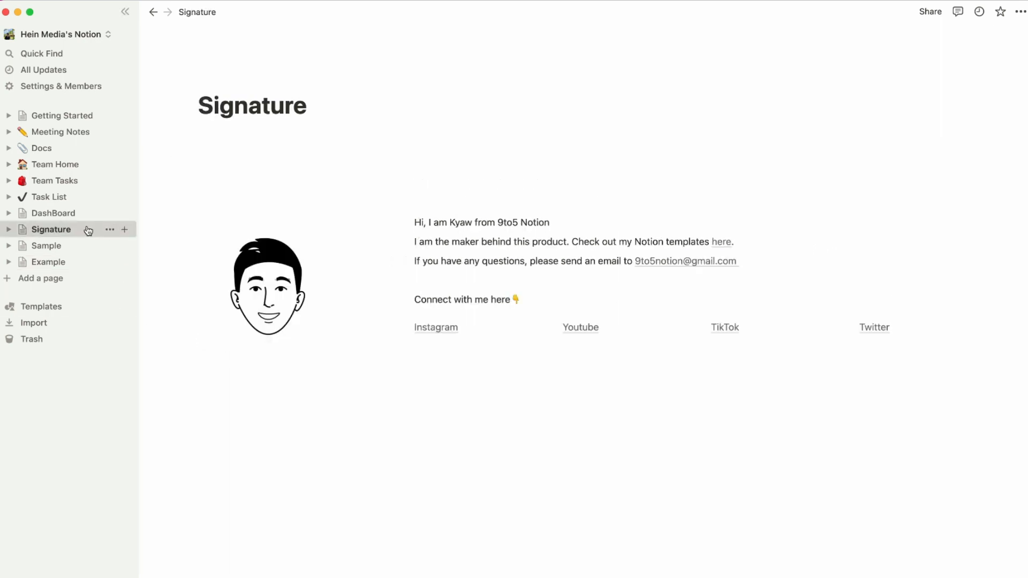
click(930, 254)
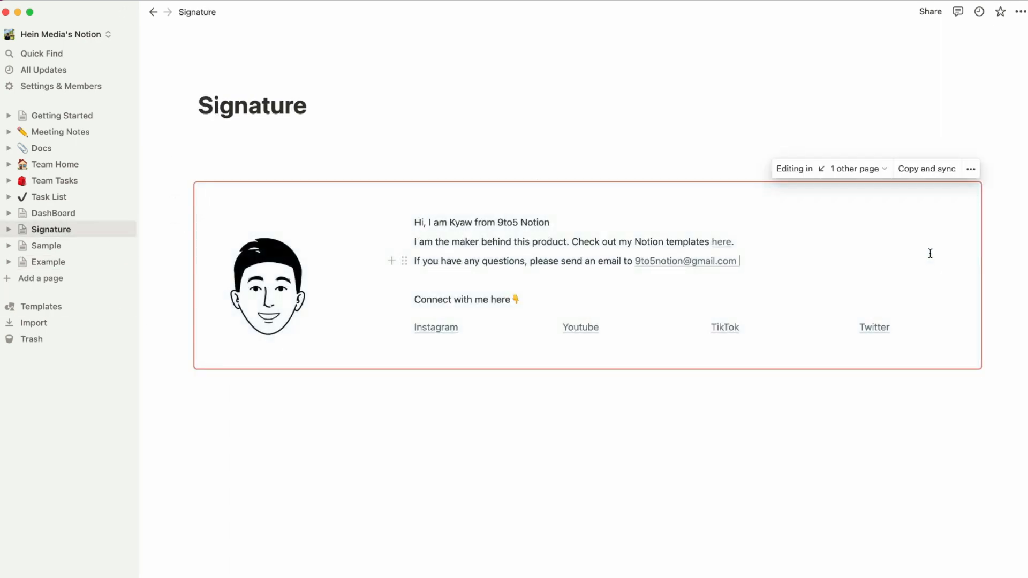
click(882, 178)
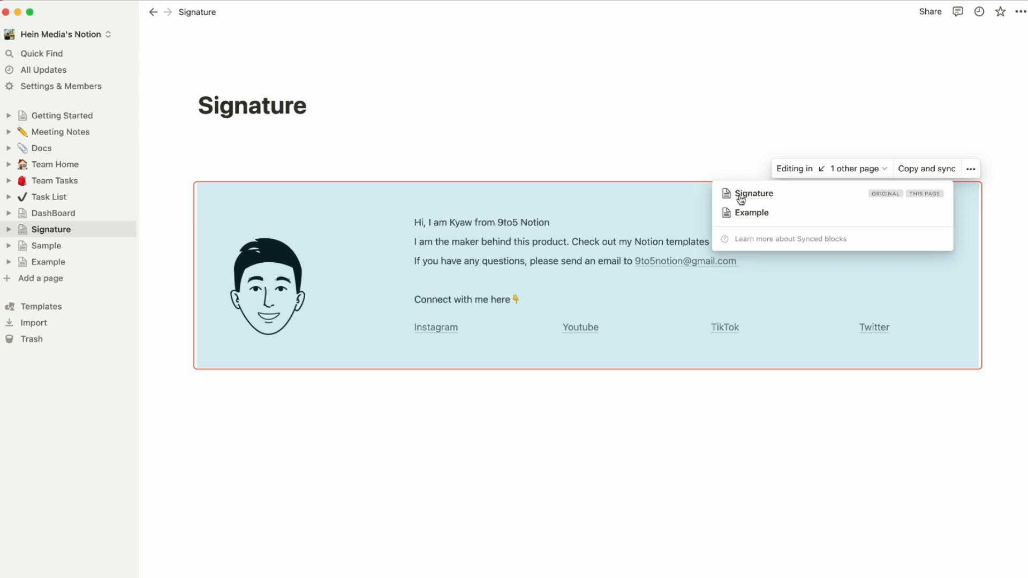
click(760, 213)
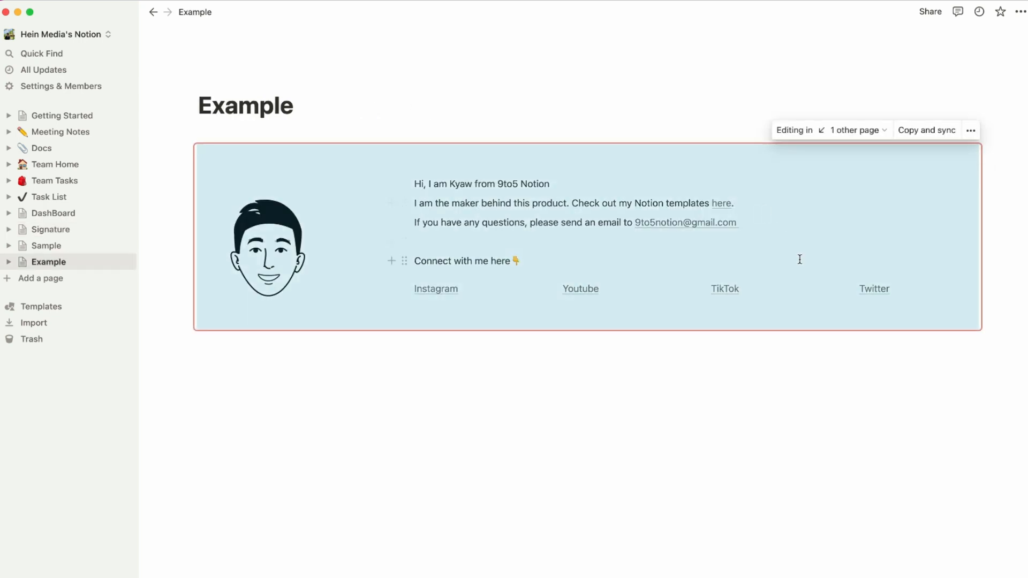
On Example, reopen and close the synced block's shared-pages list to confirm the link.
click(883, 134)
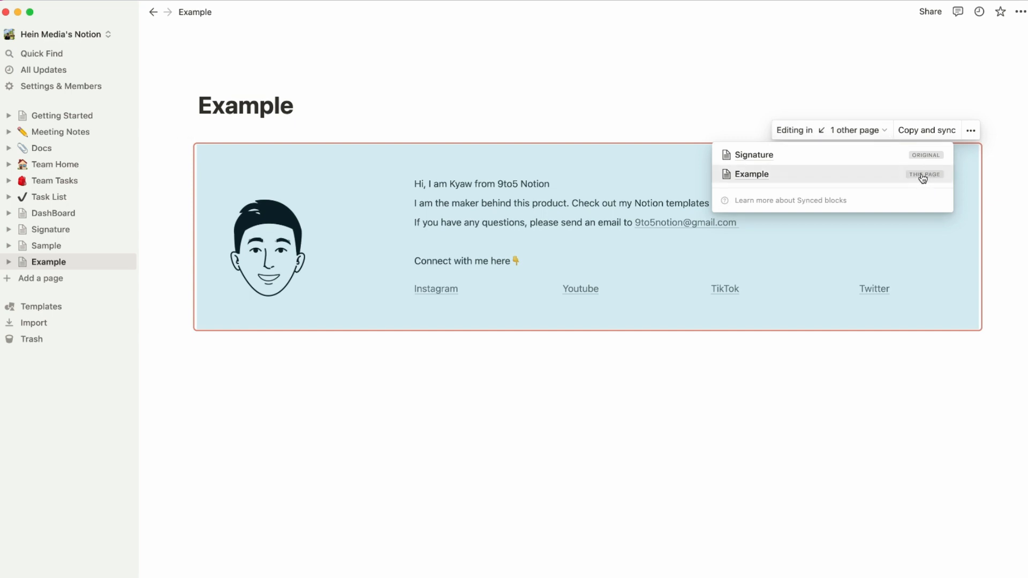
click(816, 375)
click(824, 216)
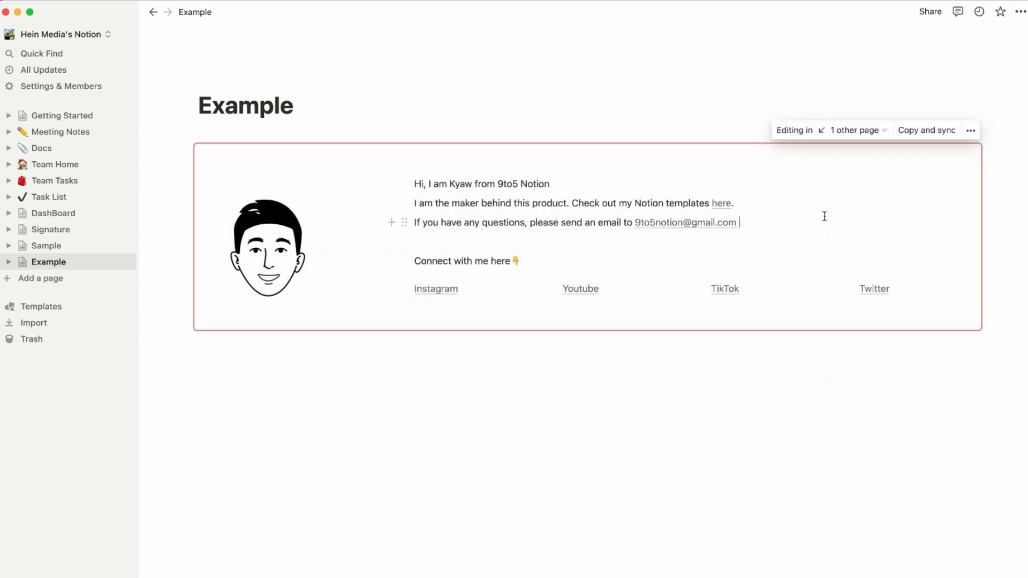
click(873, 130)
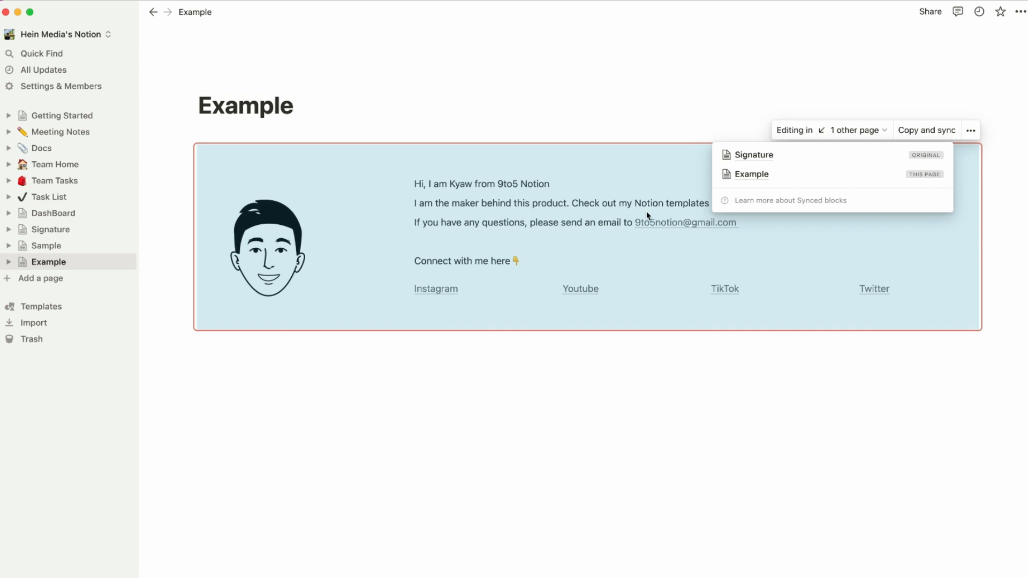
click(775, 404)
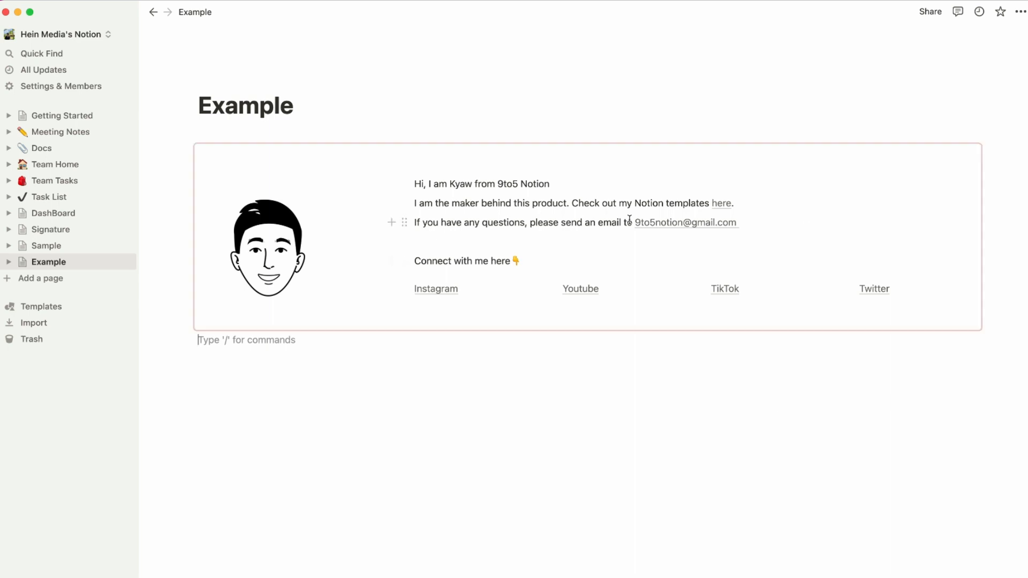
Append 'Welcome to my page' to the end of the synced signature's intro line.
click(587, 181)
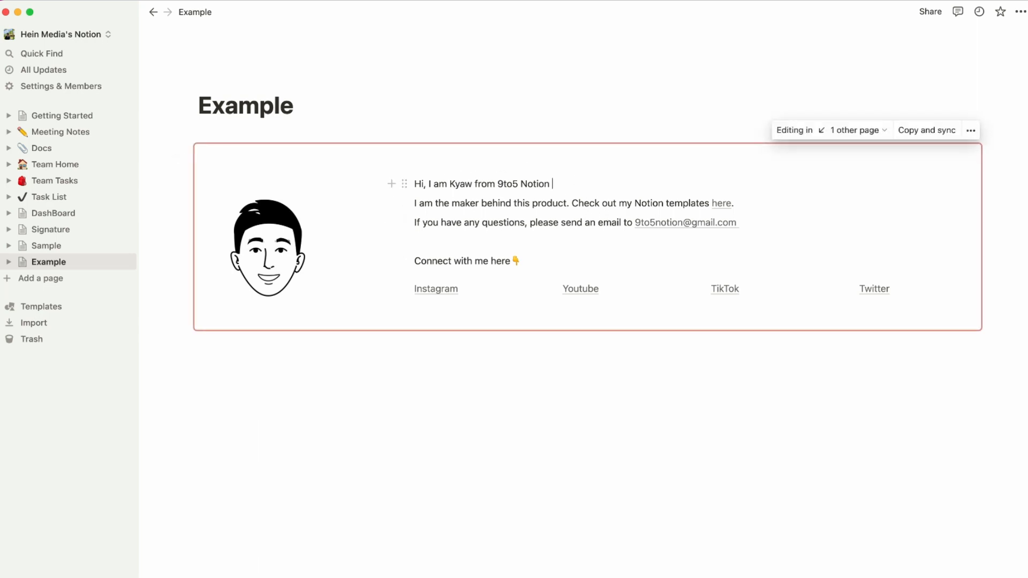
text(Welcome to)
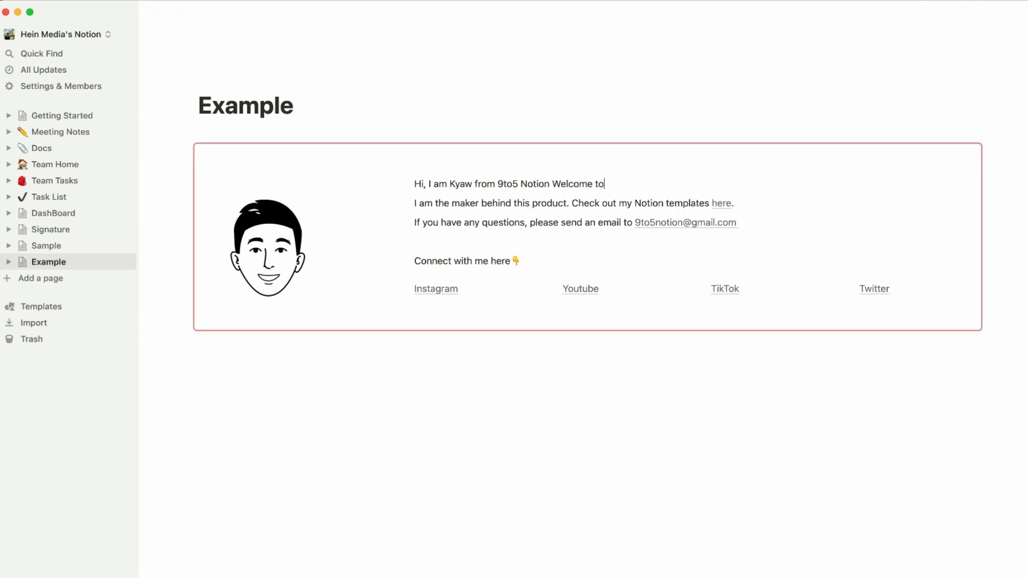
text( my page)
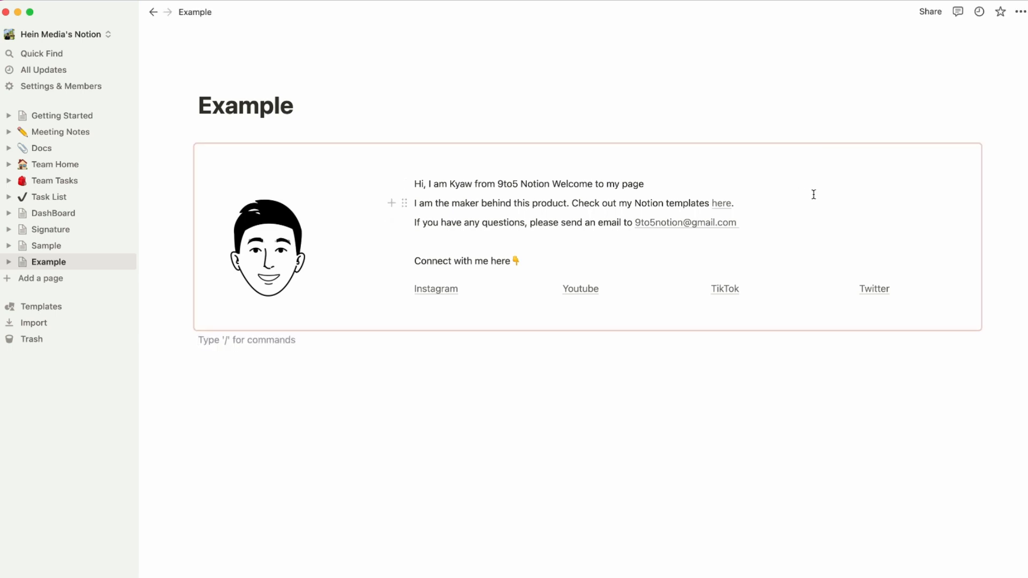
click(84, 245)
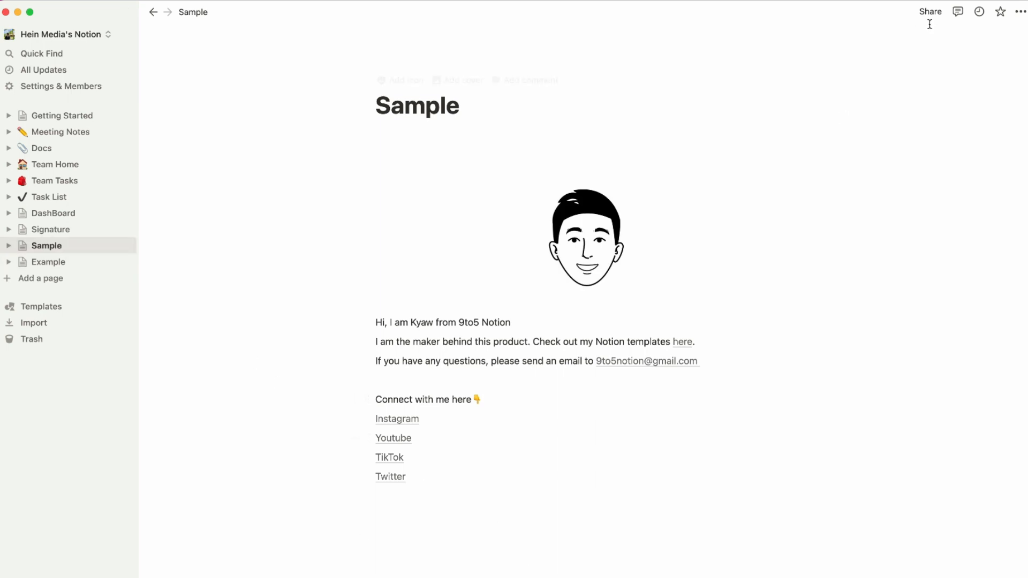
Switch the Sample page to full width.
click(1019, 11)
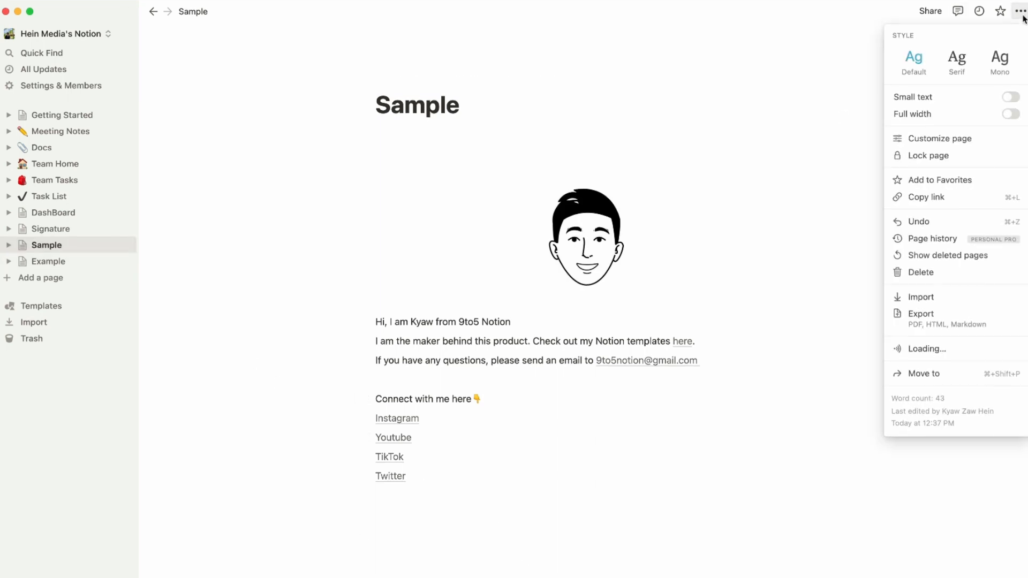
click(1016, 117)
click(605, 468)
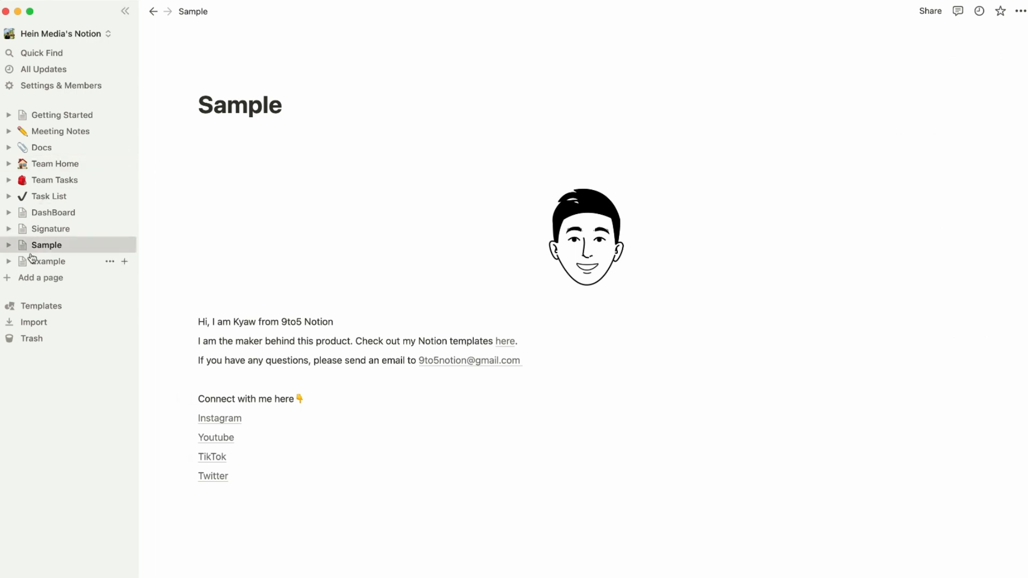
Delete the Sample page from the sidebar and go back to Signature.
click(109, 245)
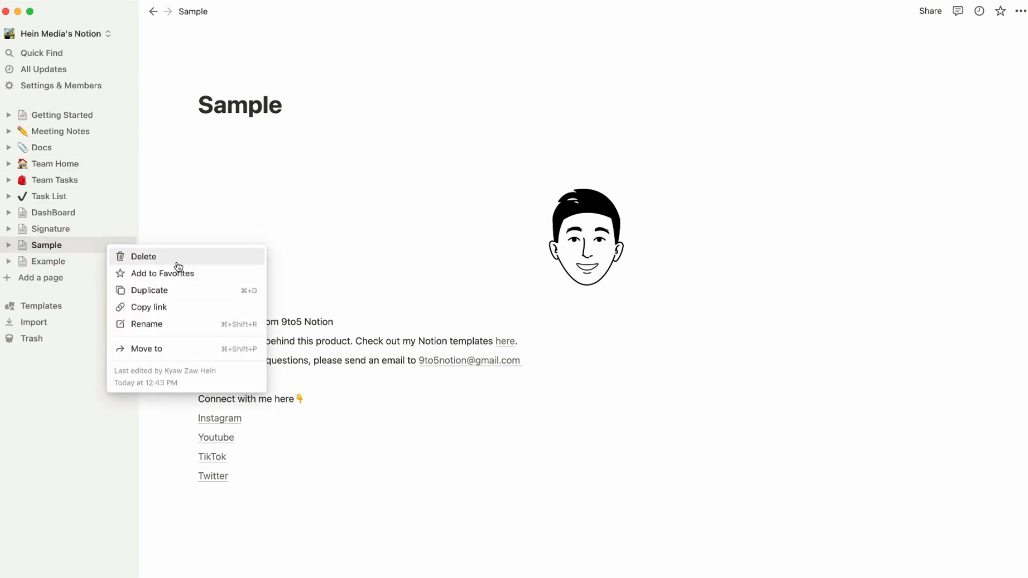
click(178, 262)
click(51, 228)
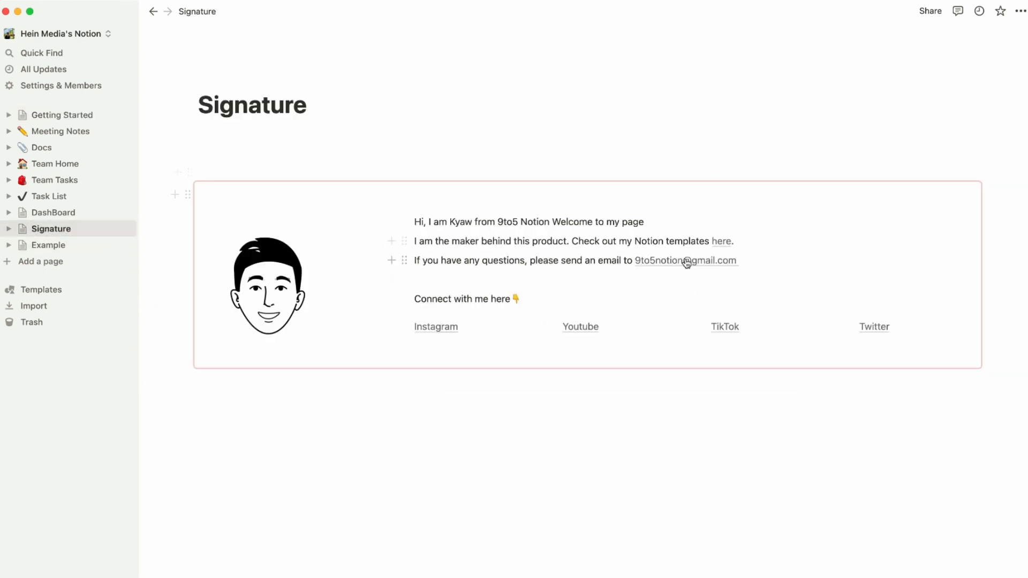
Format 'Welcome to my page' in the synced signature as bold blue text.
click(745, 464)
click(783, 205)
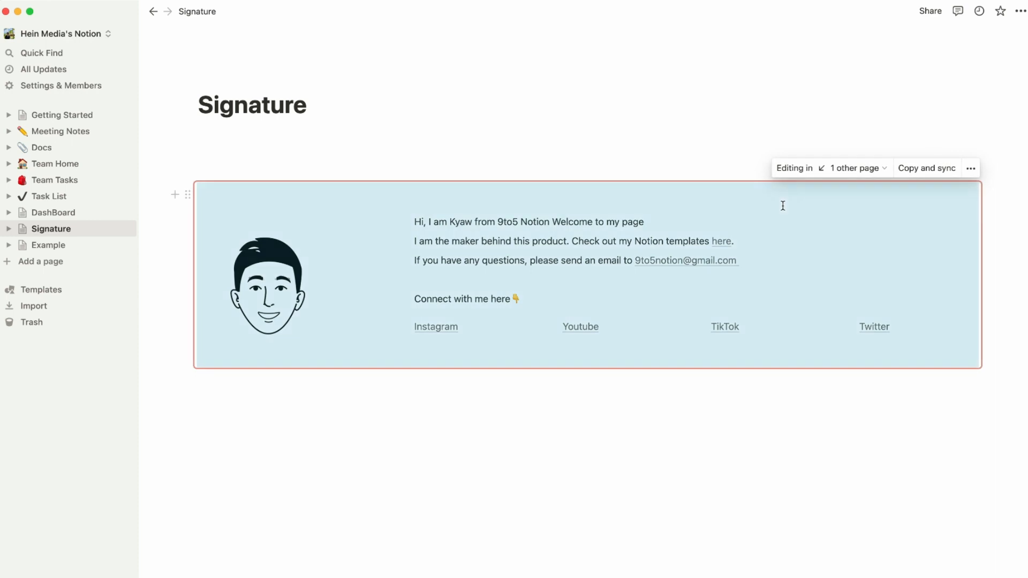
click(626, 238)
drag(553, 221, 651, 218)
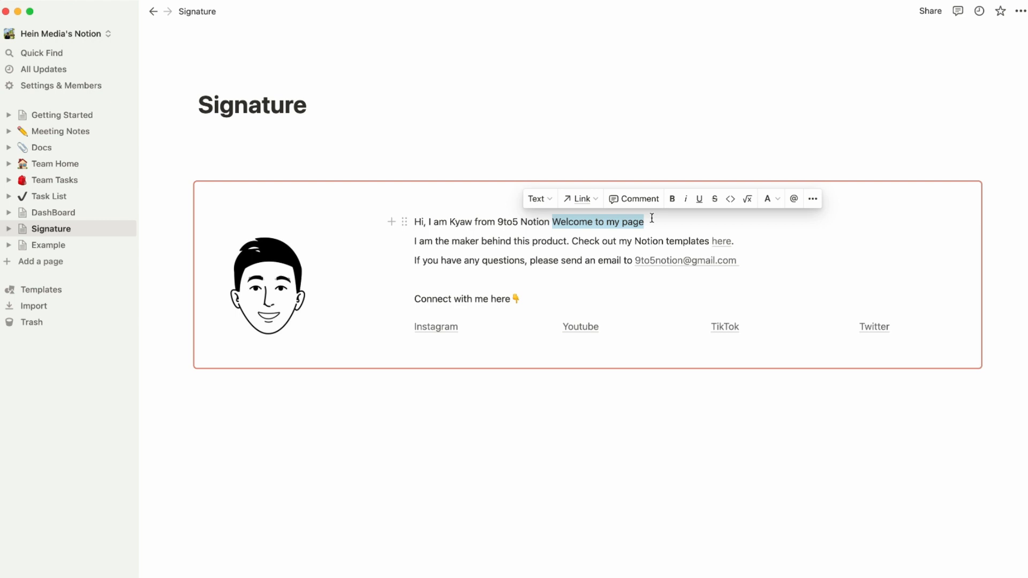
click(443, 375)
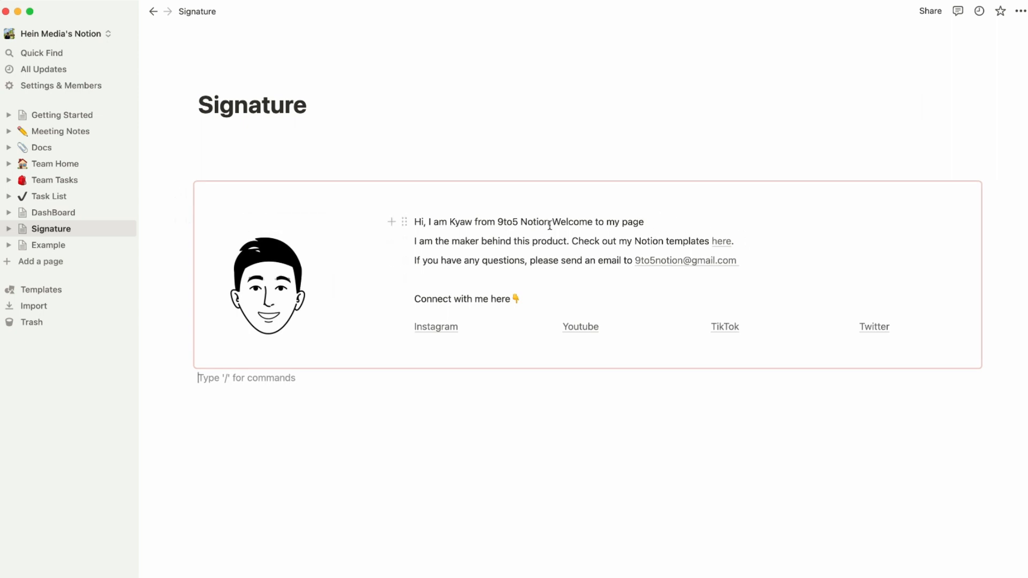
drag(554, 221, 645, 221)
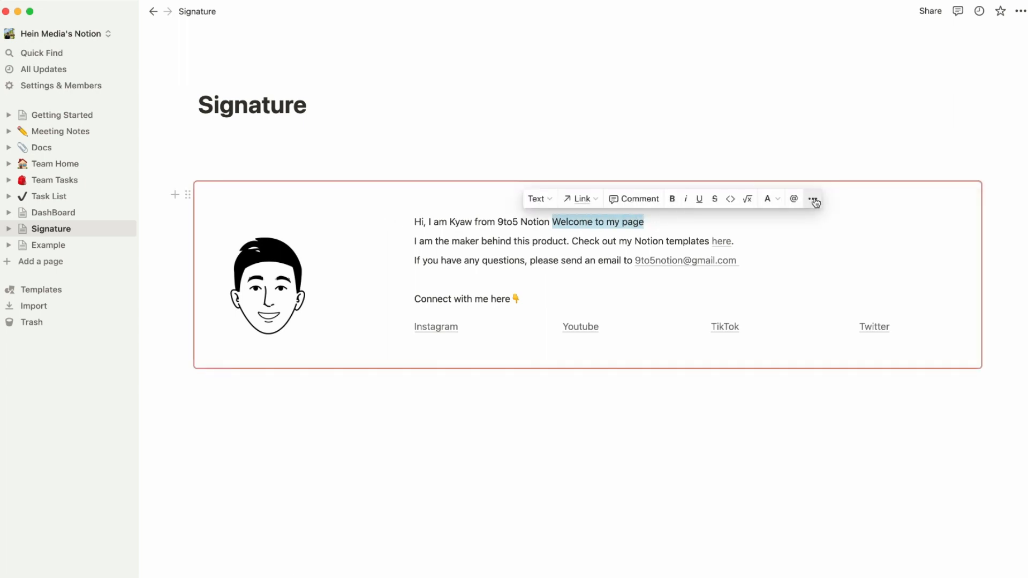
click(777, 201)
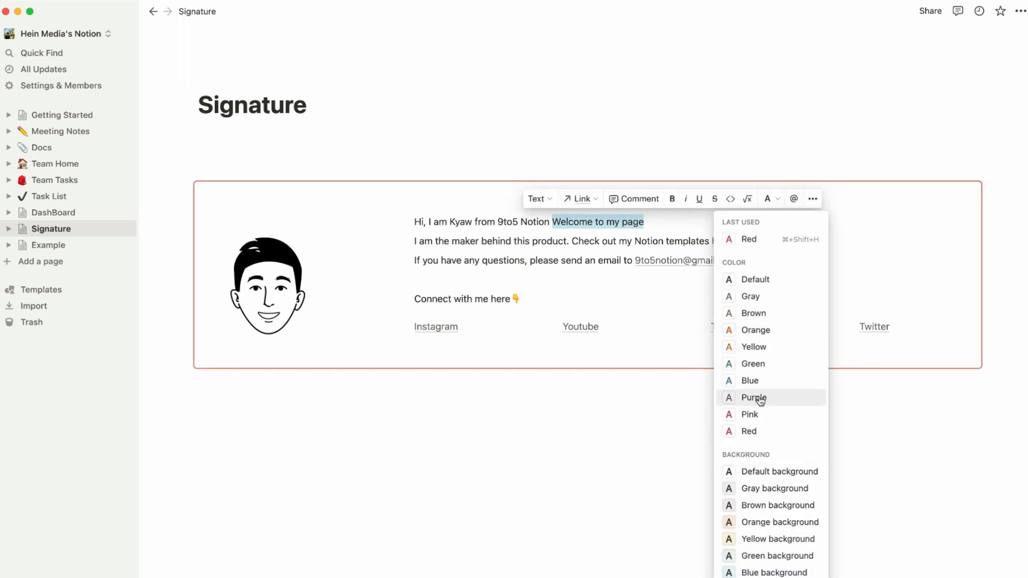
click(755, 381)
click(671, 199)
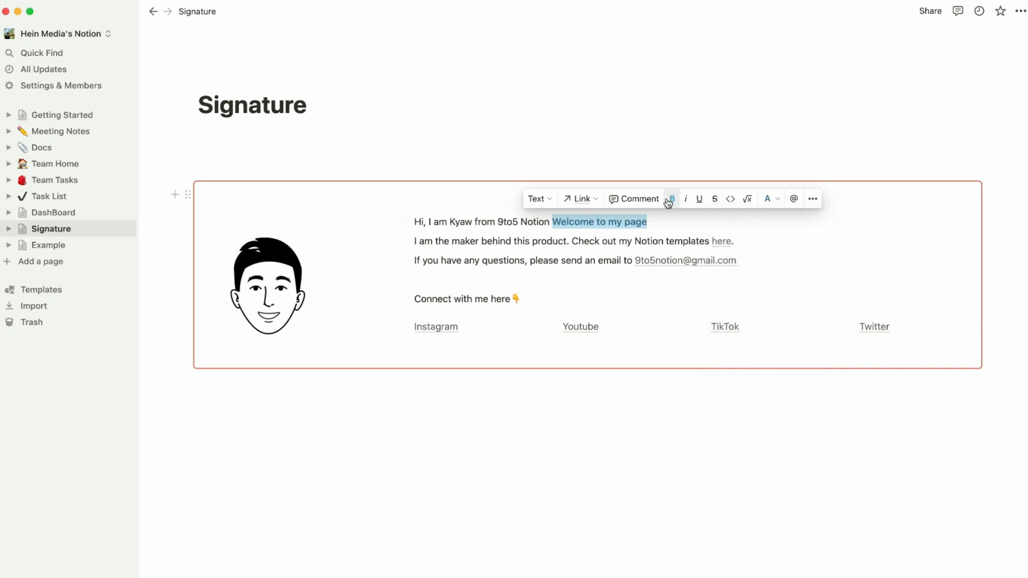
click(445, 449)
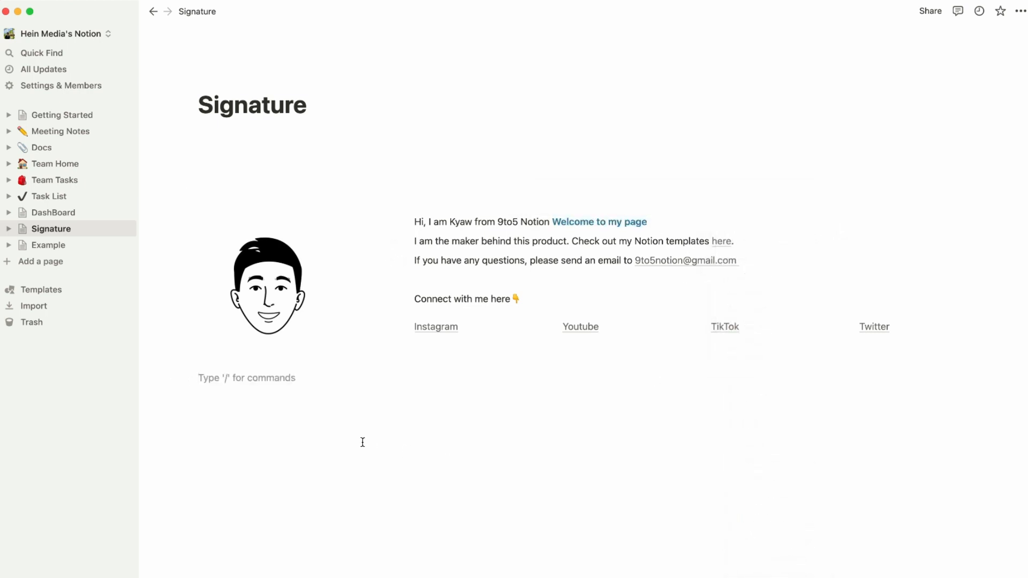
click(55, 249)
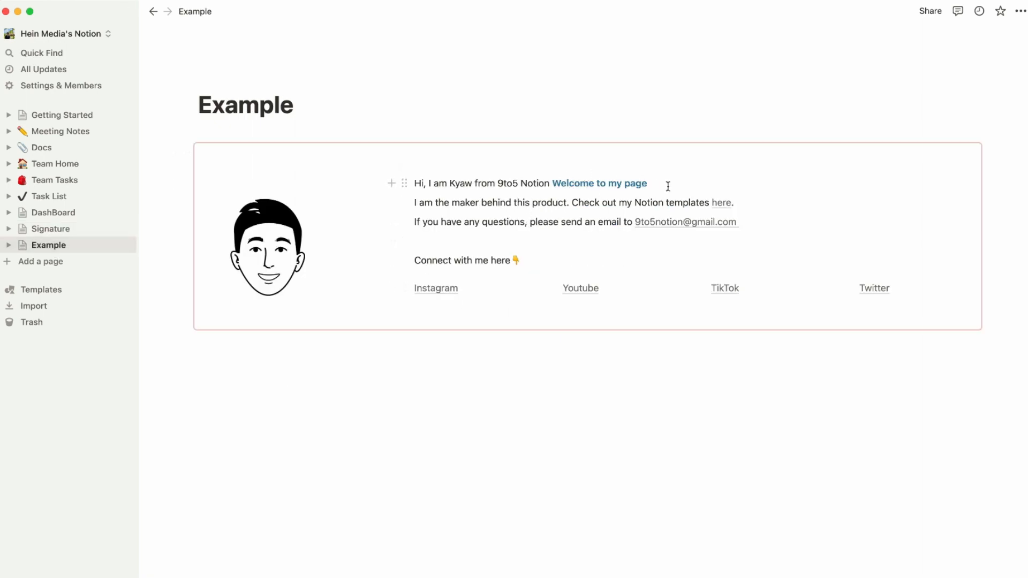
Delete 'Welcome to my page' from the synced block on the Example page.
drag(667, 185, 554, 186)
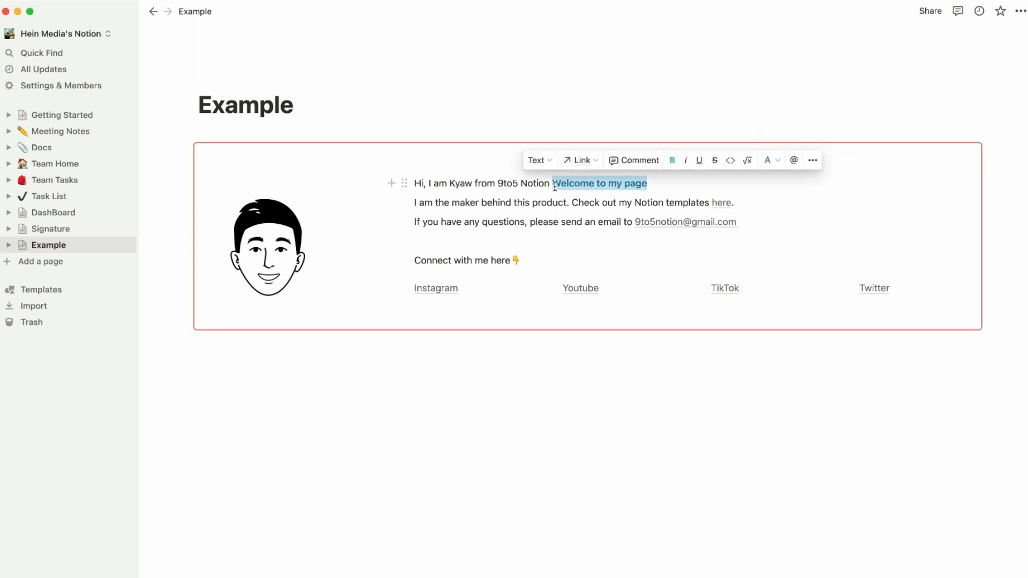
key(BackSpace)
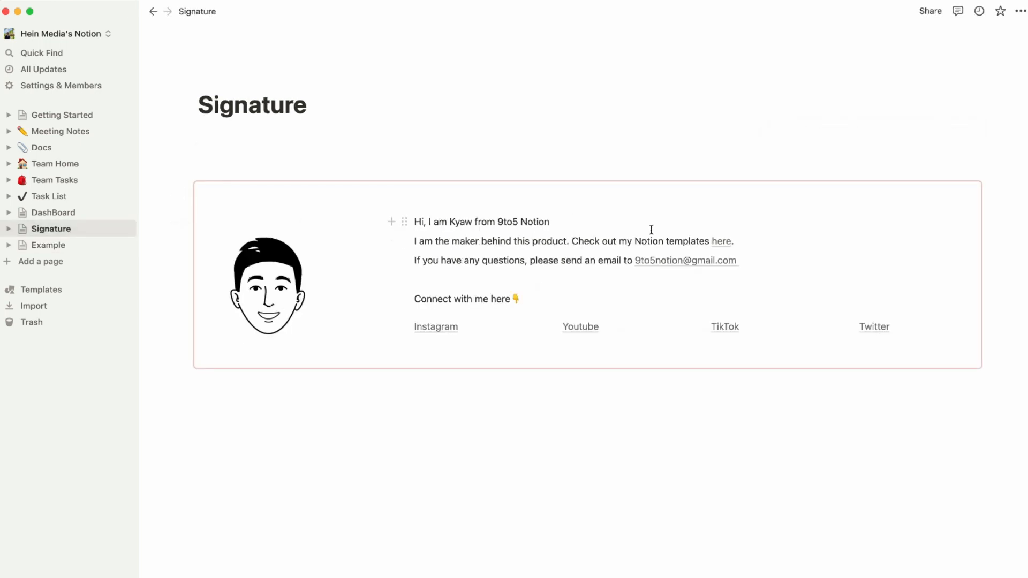
click(555, 397)
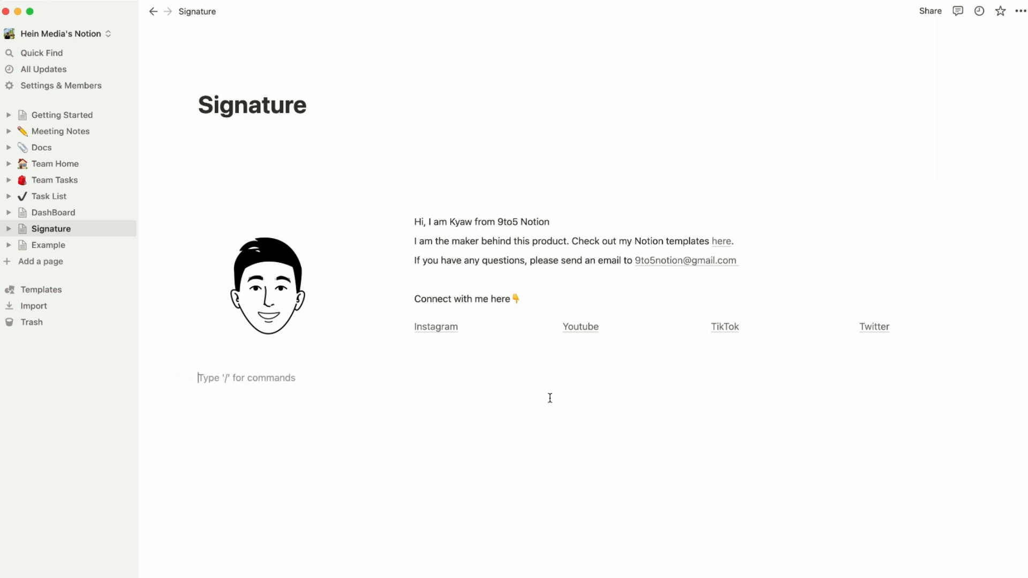